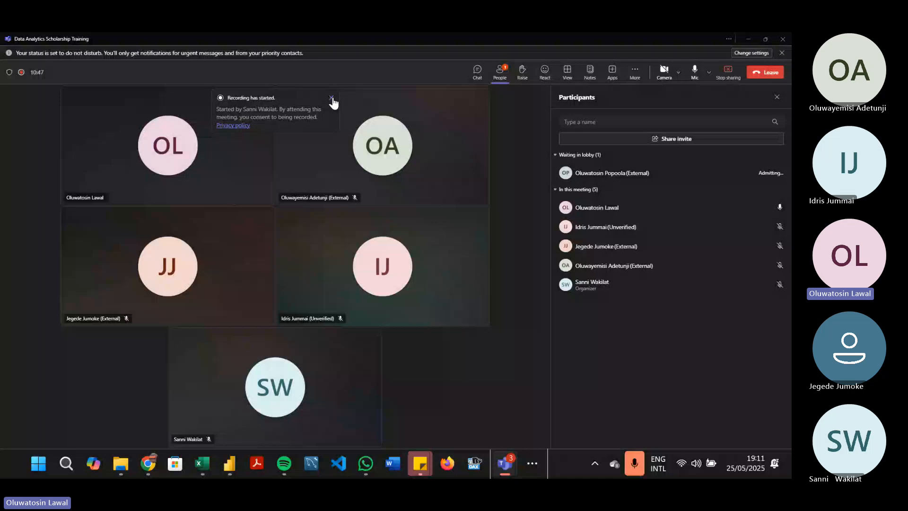
pyautogui.hotkey('alt', 'Tab')
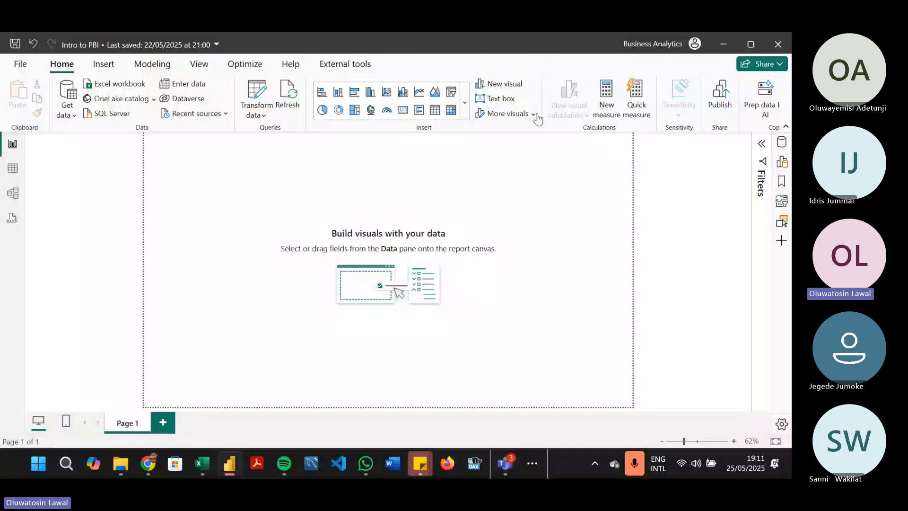
pyautogui.hotkey('alt', 'Tab')
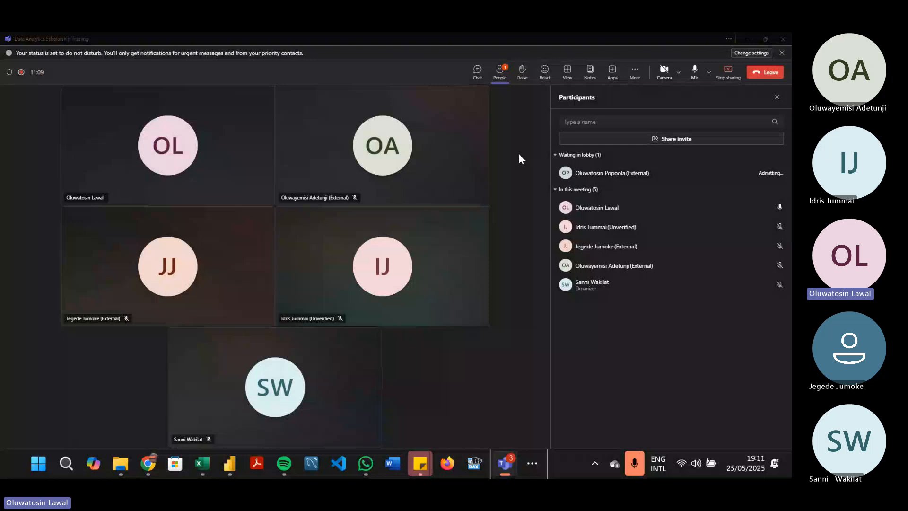
pyautogui.hotkey('alt', 'Tab')
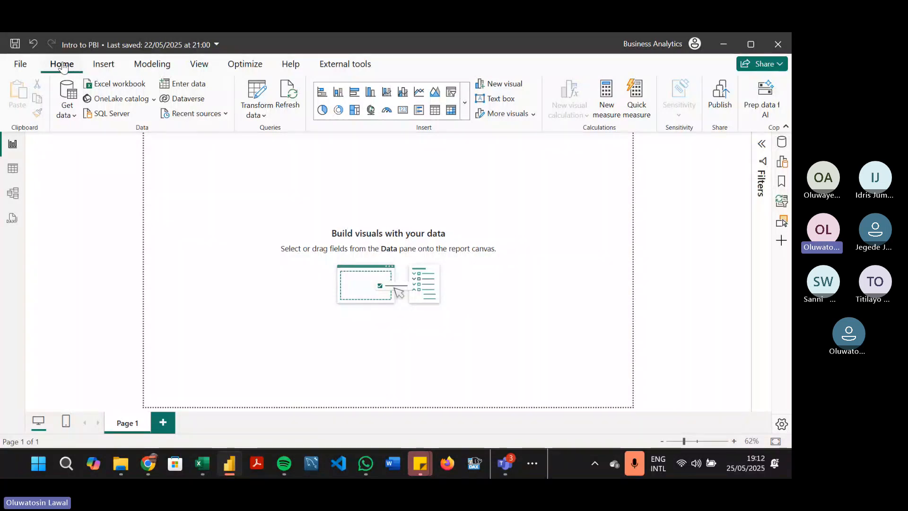
pyautogui.hotkey('alt', 'Tab')
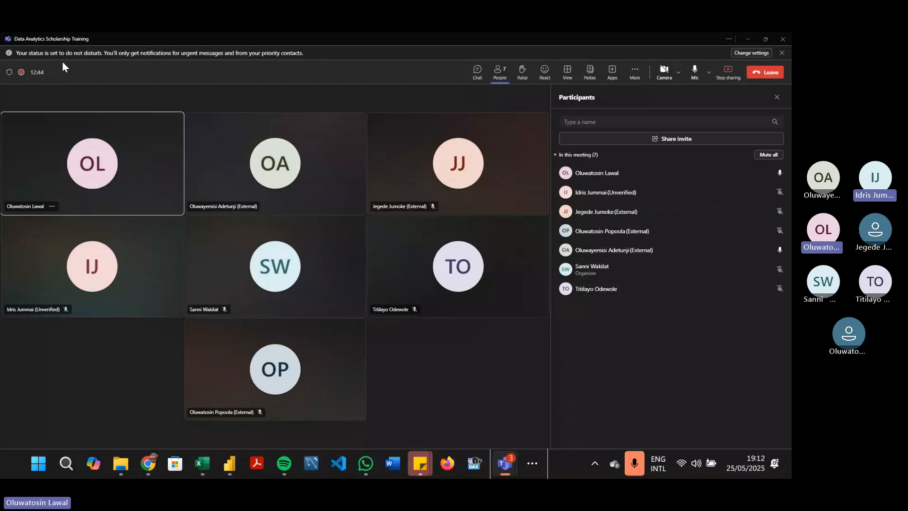
pyautogui.hotkey('alt', 'Tab')
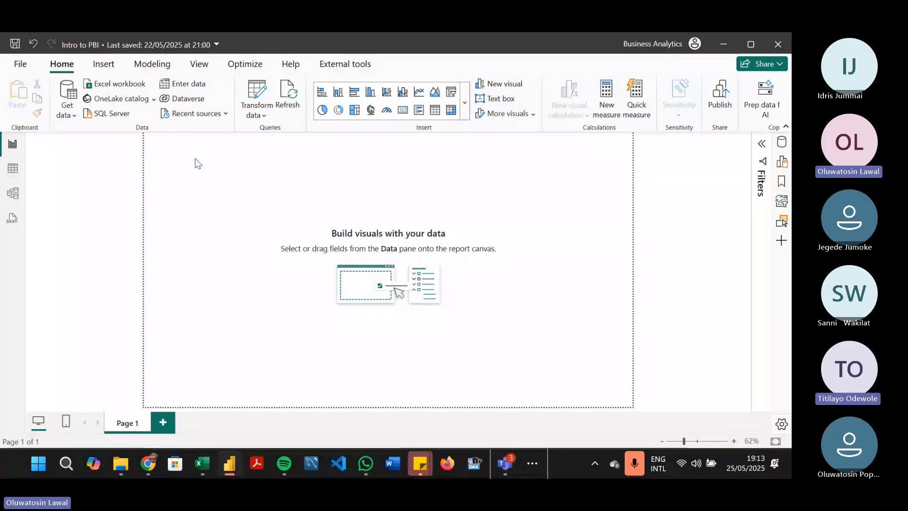
pyautogui.press('XF86AudioRaiseVolume')
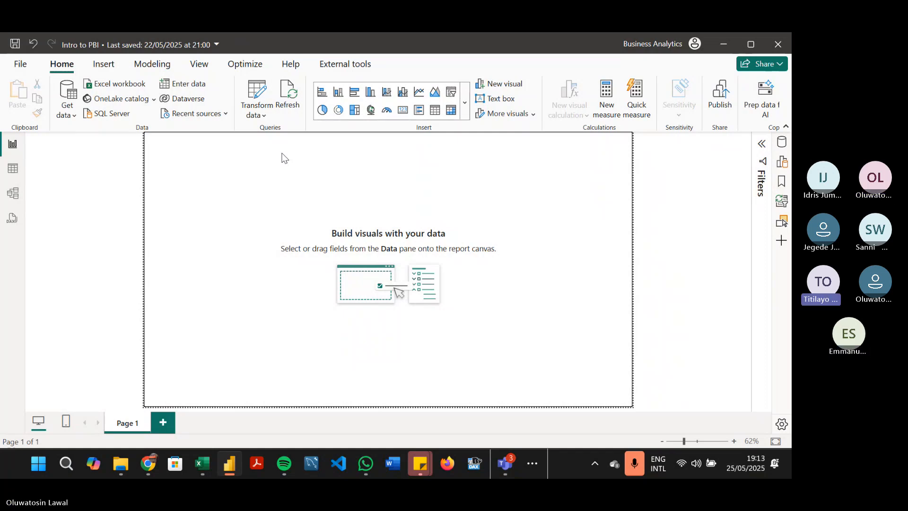
pyautogui.hotkey('alt', 'Tab')
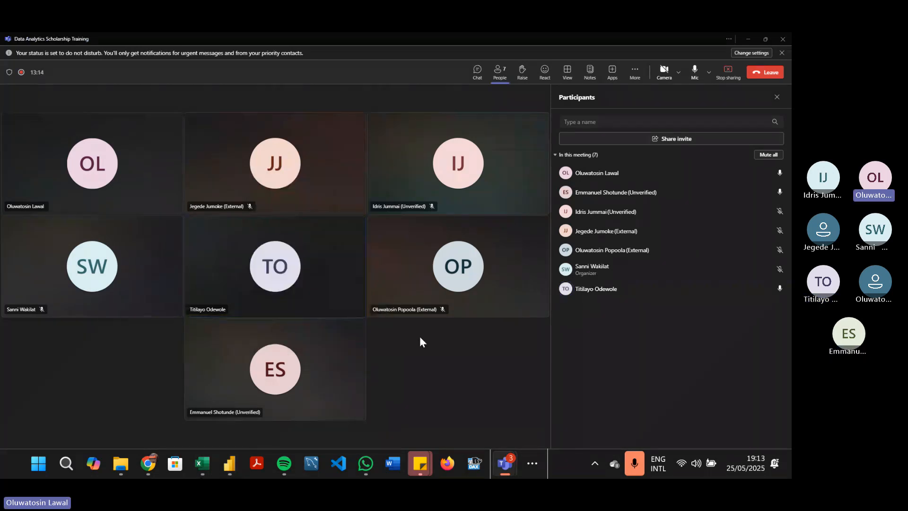
pyautogui.hotkey('alt', 'Tab')
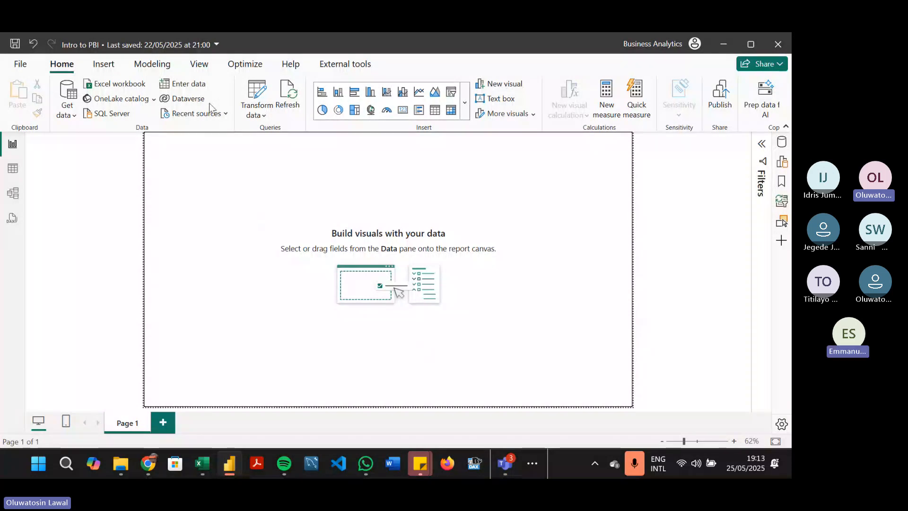
# Open the Power Query Editor and review the Sales Data and 2023 queries, ending on Sales Data.
pyautogui.click(255, 87)
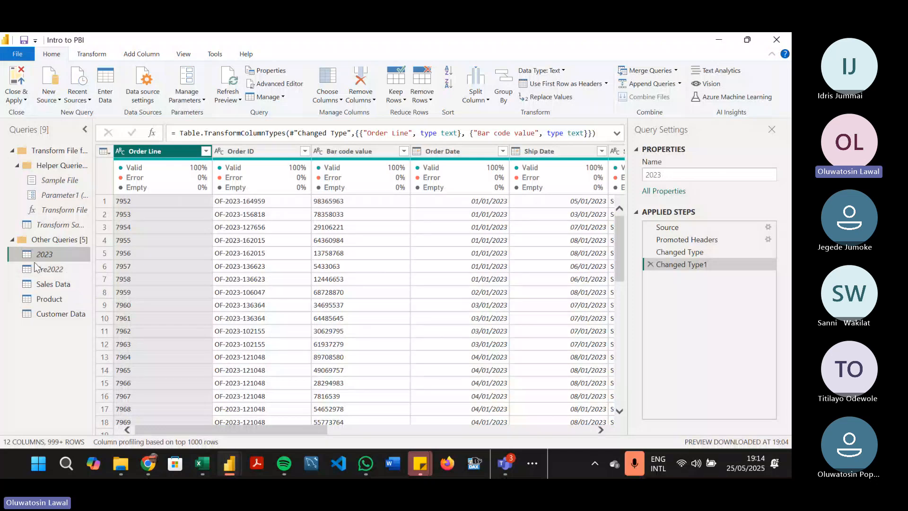
pyautogui.click(62, 287)
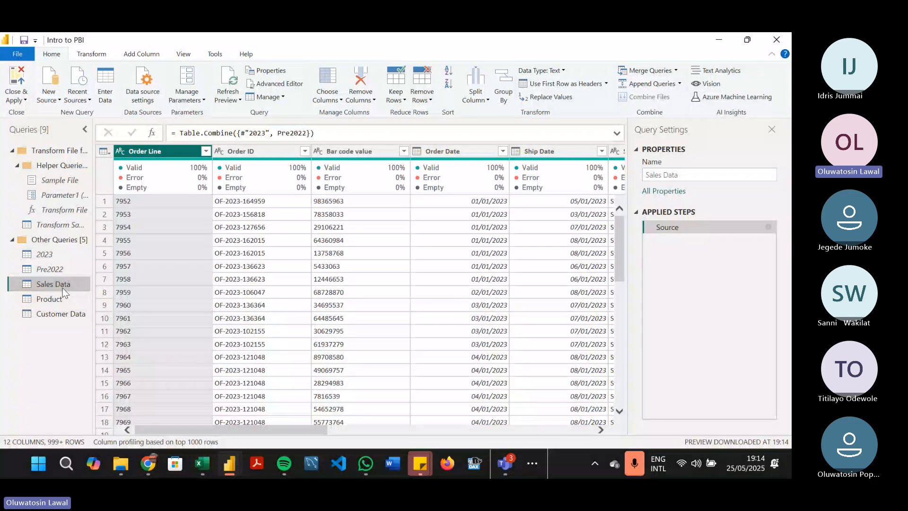
pyautogui.click(52, 256)
pyautogui.click(50, 284)
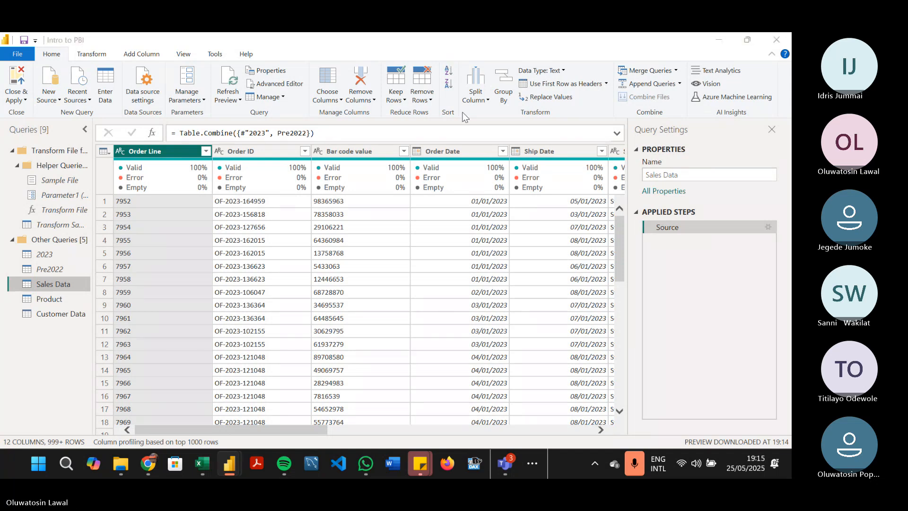
pyautogui.hotkey('alt', 'Tab')
pyautogui.hotkey('alt', 'Tab')
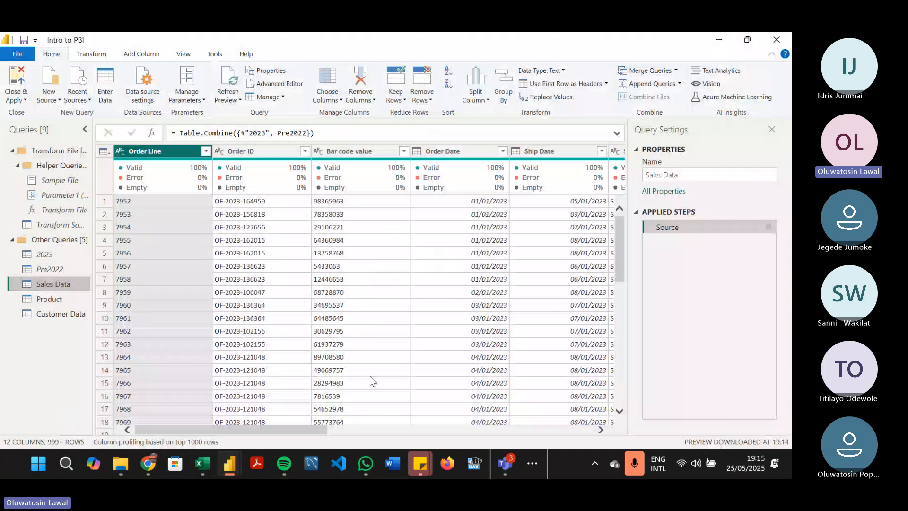
pyautogui.moveTo(506, 464)
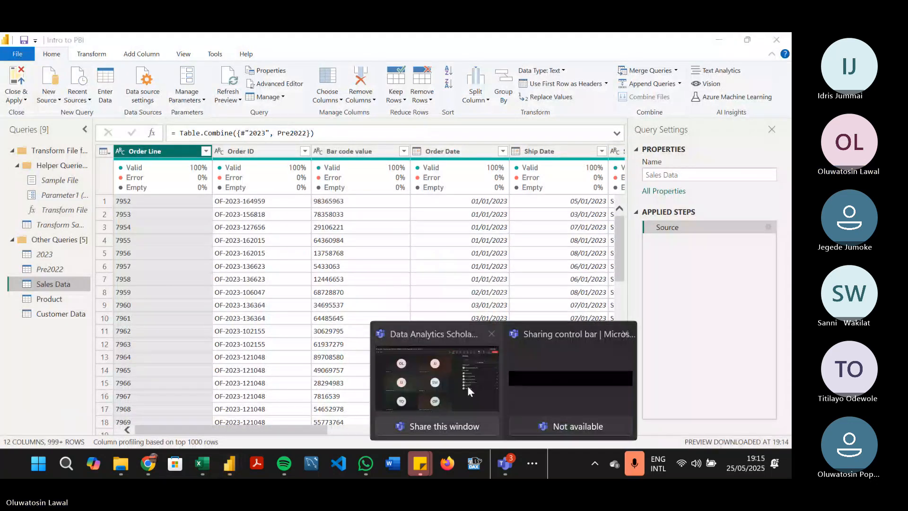
pyautogui.click(461, 385)
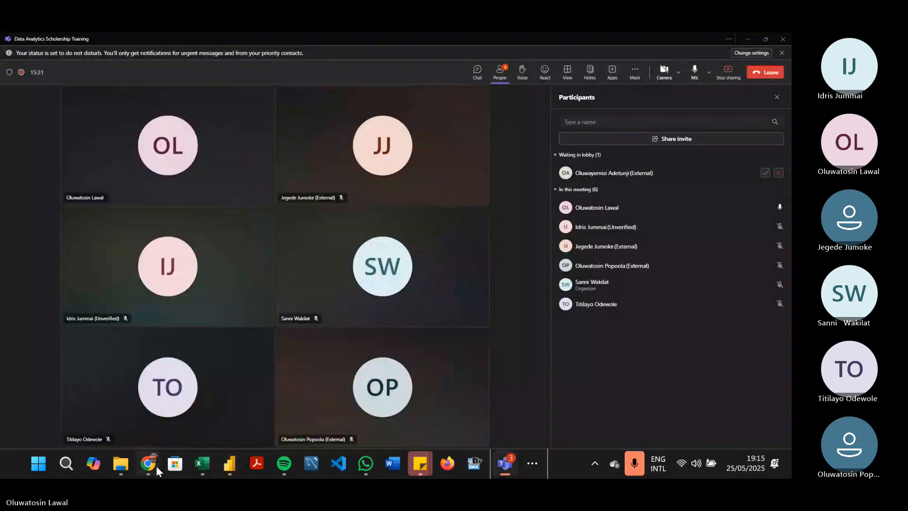
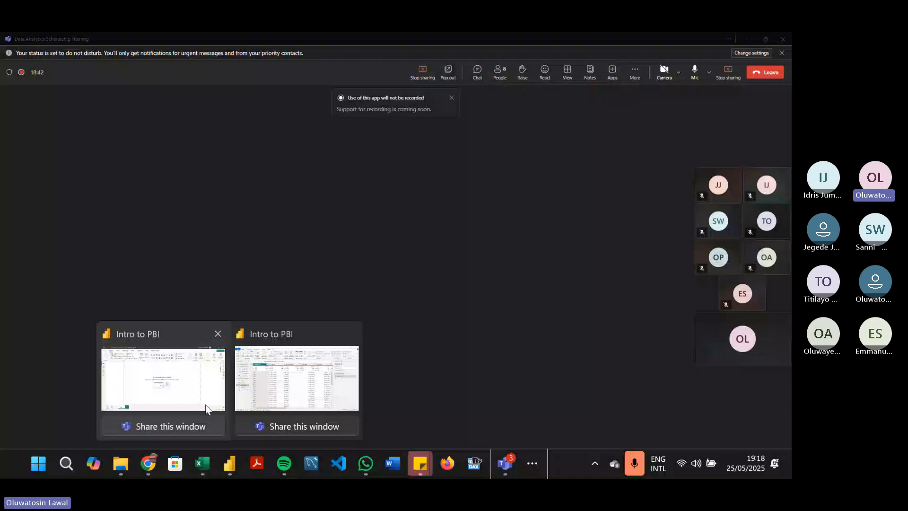
pyautogui.click(206, 407)
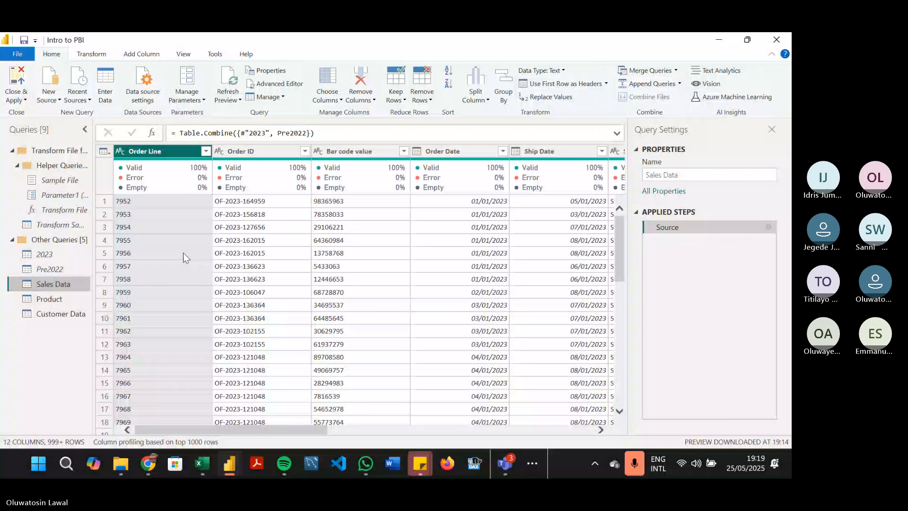
# Refresh the data preview of the Product query and return to the Sales Data query.
pyautogui.click(49, 299)
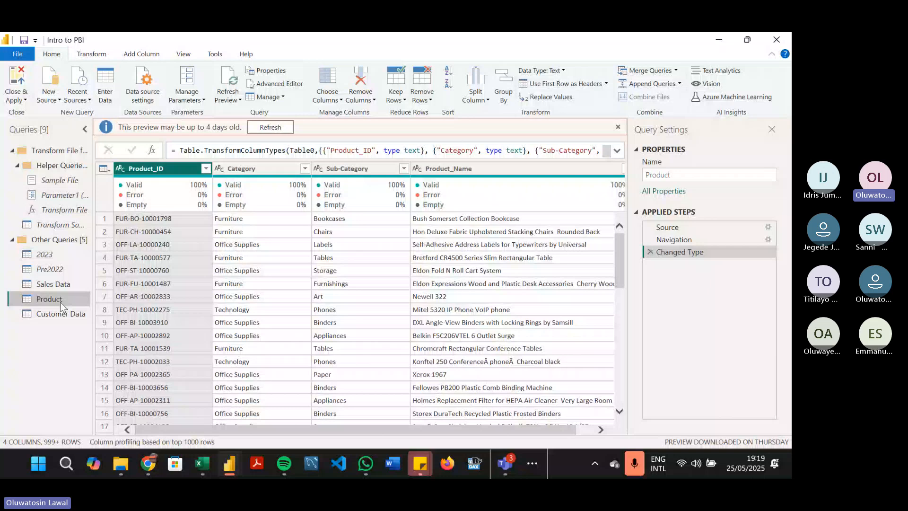
pyautogui.click(270, 127)
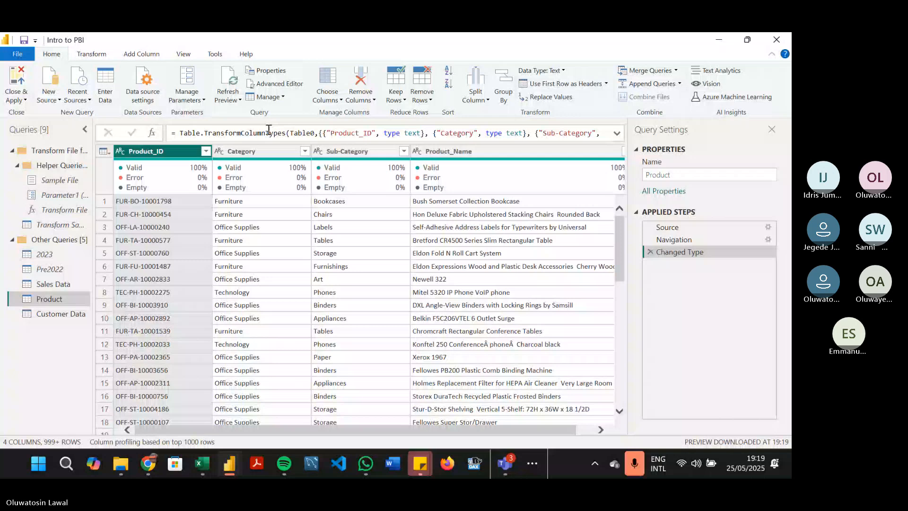
pyautogui.click(70, 284)
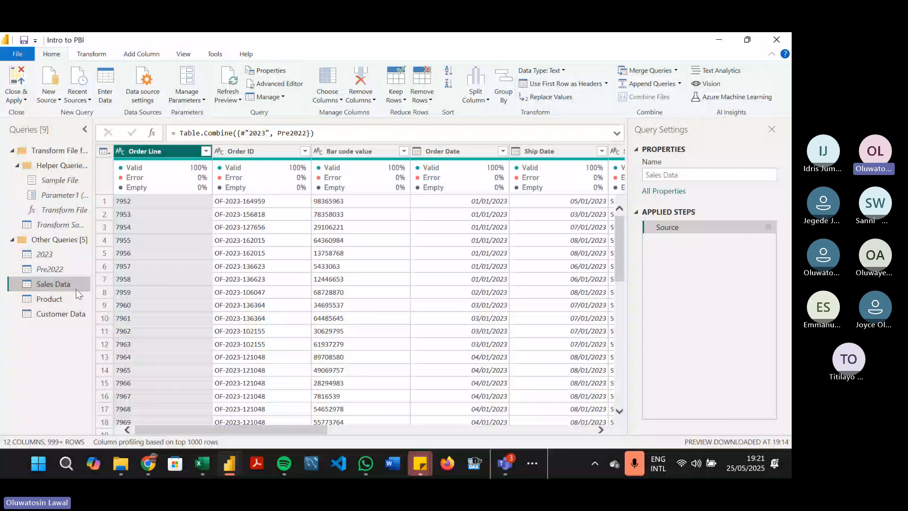
# Start merging queries from Sales Data, look through its columns for a match, and choose Product as the second table.
pyautogui.click(676, 71)
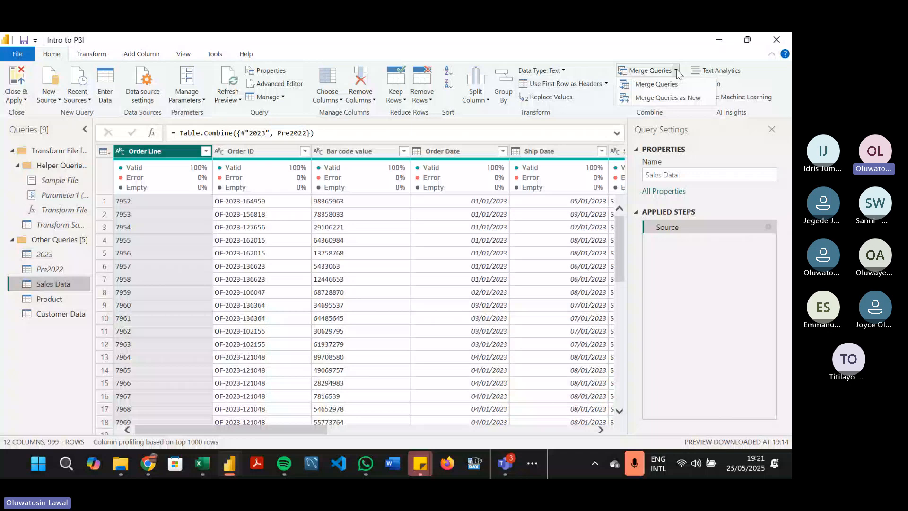
pyautogui.click(657, 84)
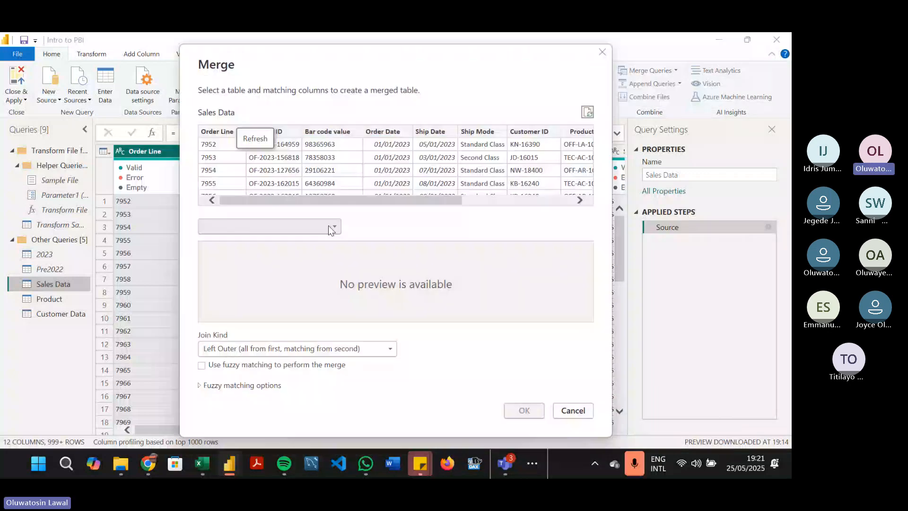
pyautogui.click(324, 227)
pyautogui.click(191, 68)
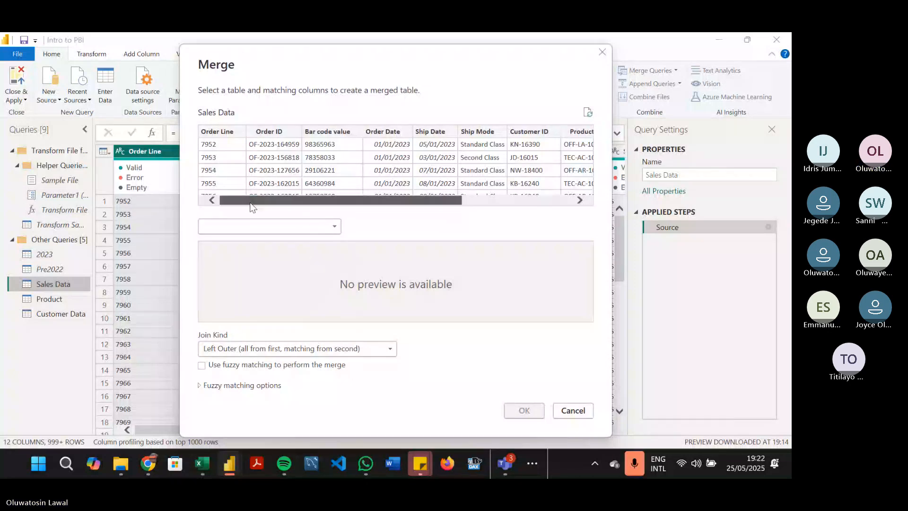
pyautogui.moveTo(251, 201); pyautogui.dragTo(427, 207)
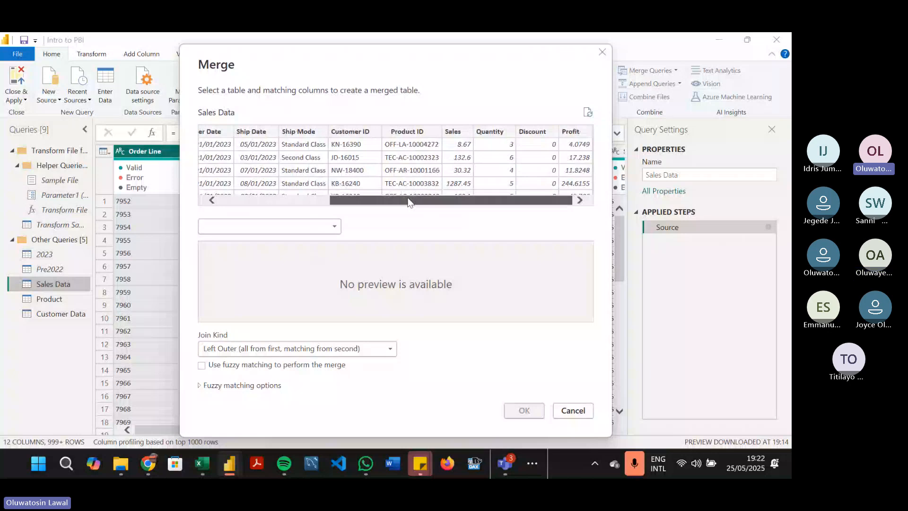
pyautogui.moveTo(377, 199); pyautogui.dragTo(272, 201)
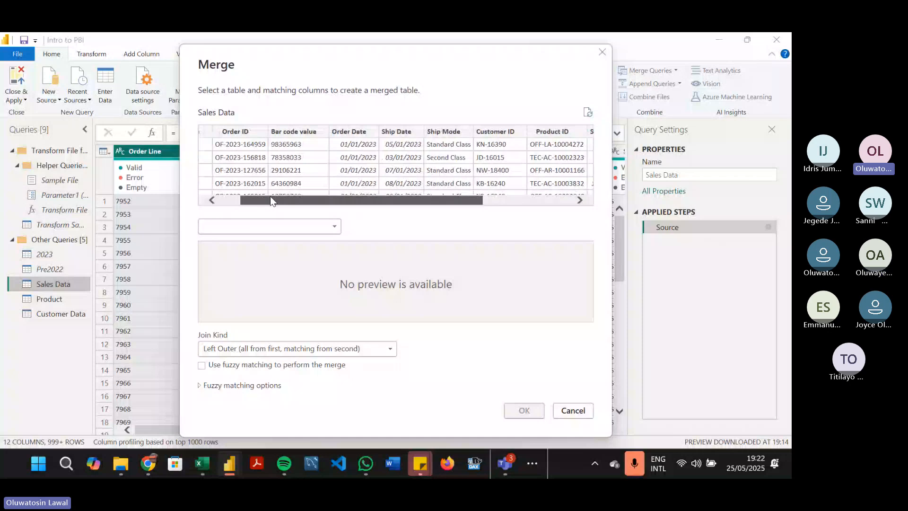
pyautogui.moveTo(271, 195); pyautogui.dragTo(244, 199)
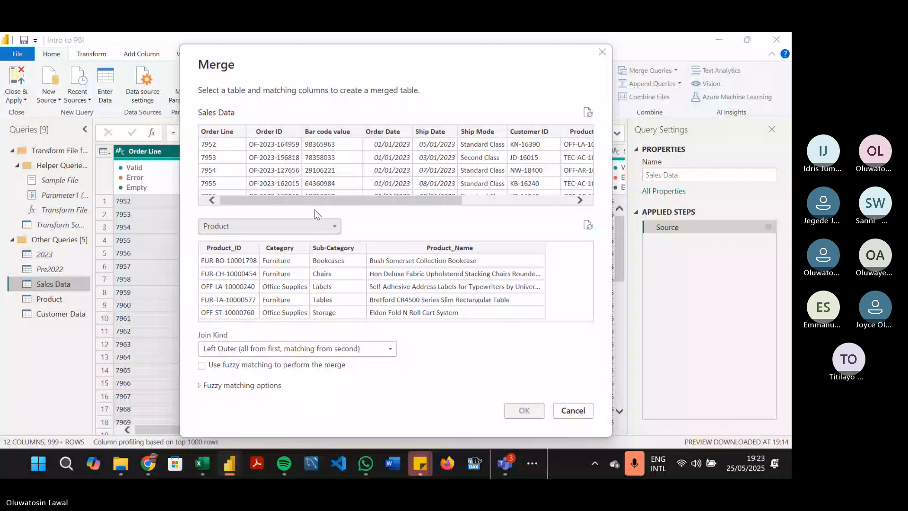
pyautogui.hotkey('alt', 'Tab')
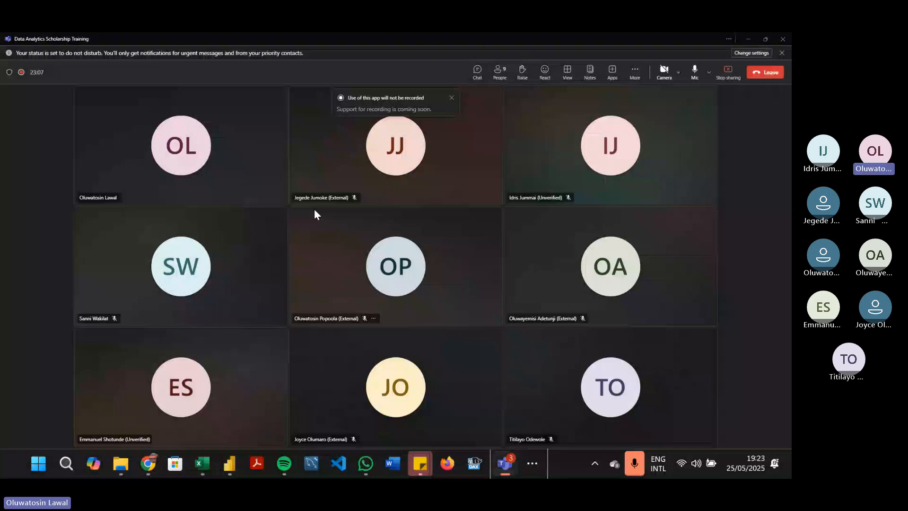
pyautogui.hotkey('alt', 'Tab')
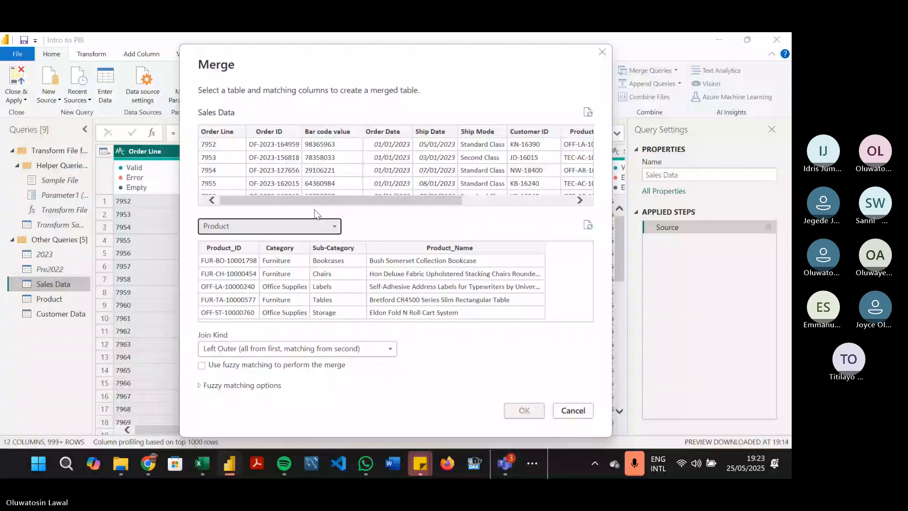
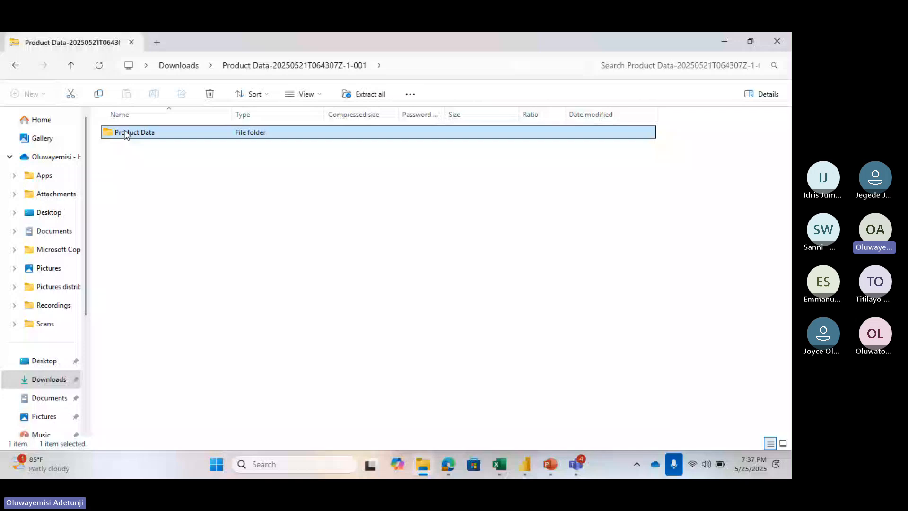
# Open the Product Data folder inside the downloaded archive and check the Product and ProductData files.
pyautogui.doubleClick(125, 133)
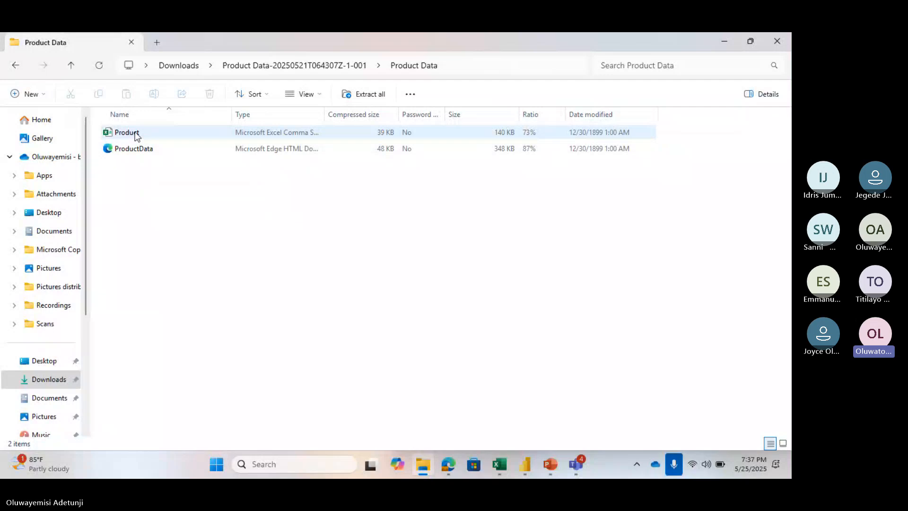
pyautogui.click(137, 136)
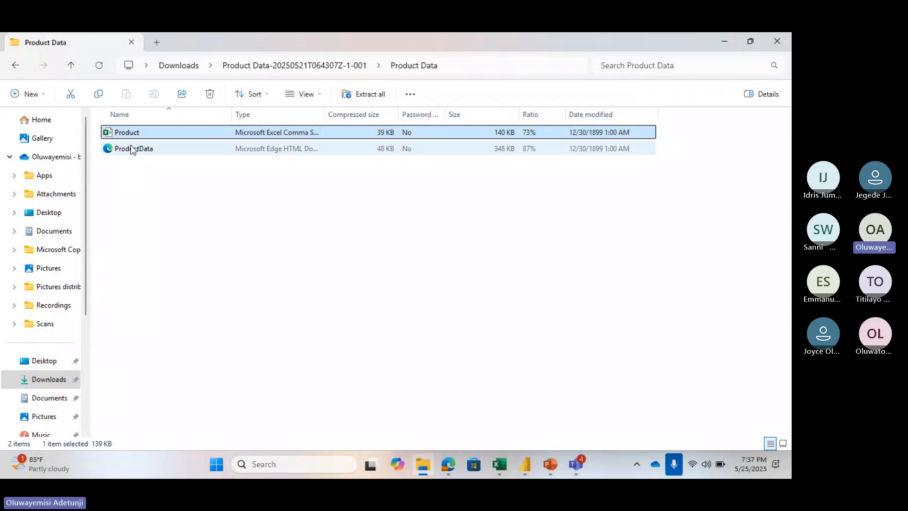
pyautogui.click(131, 146)
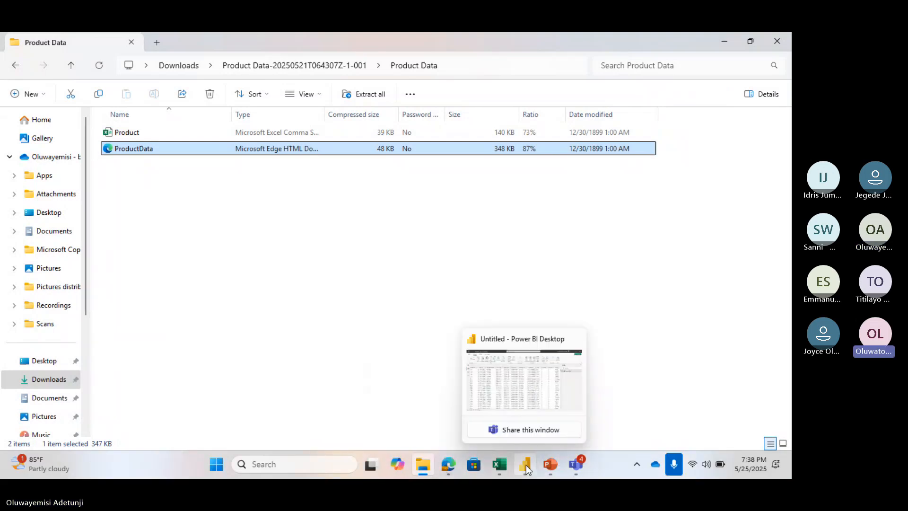
# Switch to Power BI Desktop and start getting data from a Text/CSV file.
pyautogui.click(531, 386)
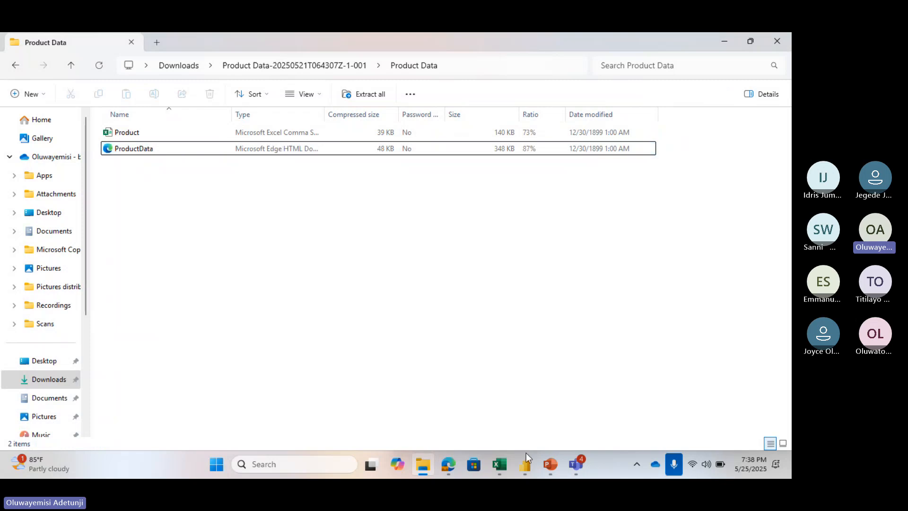
pyautogui.moveTo(526, 454)
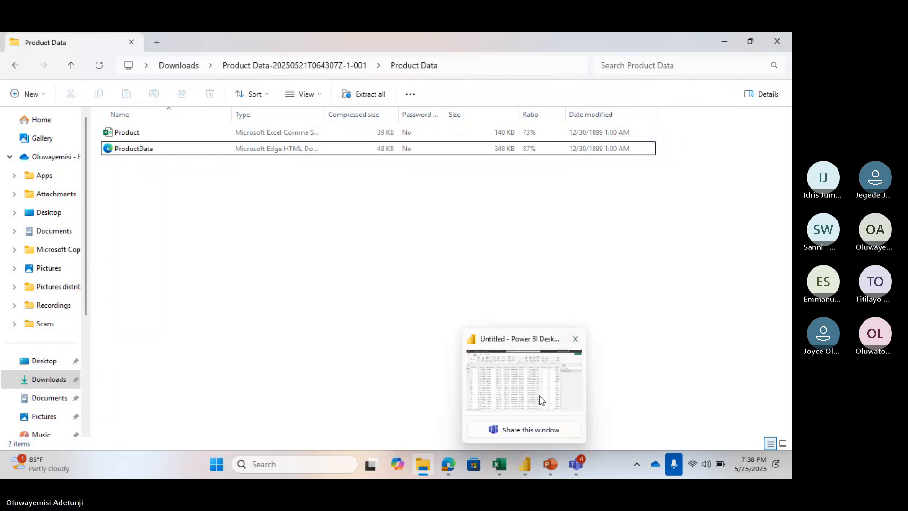
pyautogui.click(539, 396)
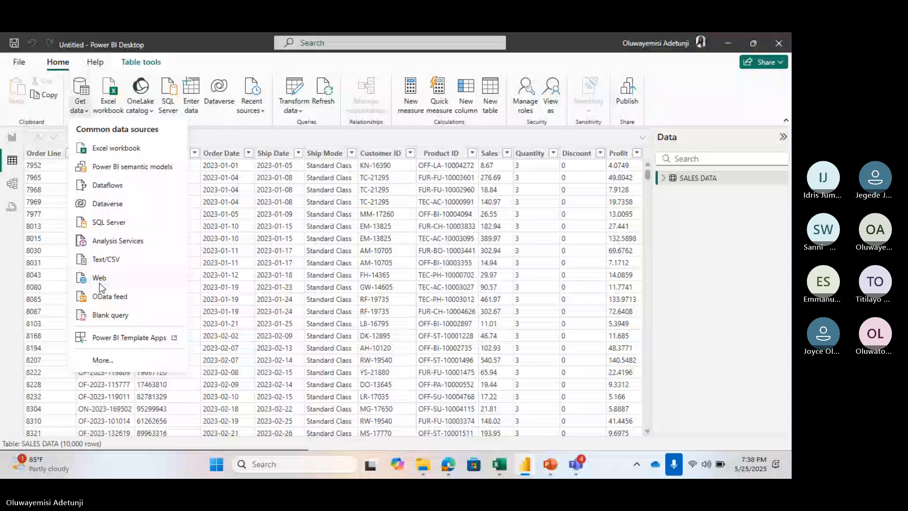
pyautogui.scroll(-1, 103, 367)
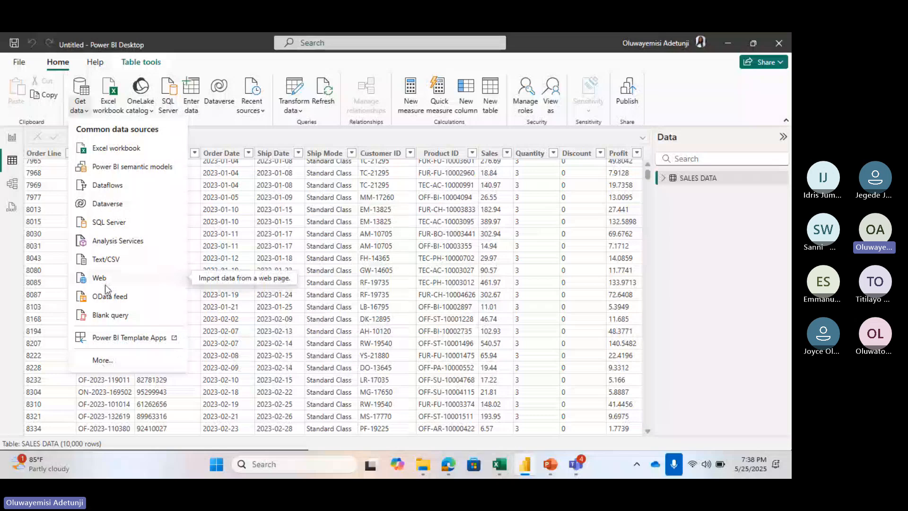
pyautogui.click(106, 259)
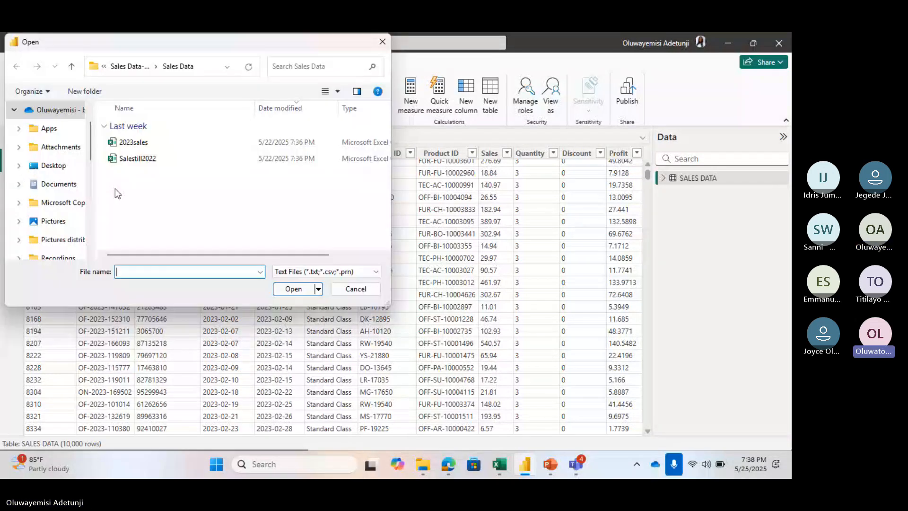
# Browse the Downloads folder for the file to import and open the Product Data-20250521T064307Z-1-001 folder.
pyautogui.scroll(-5, 56, 188)
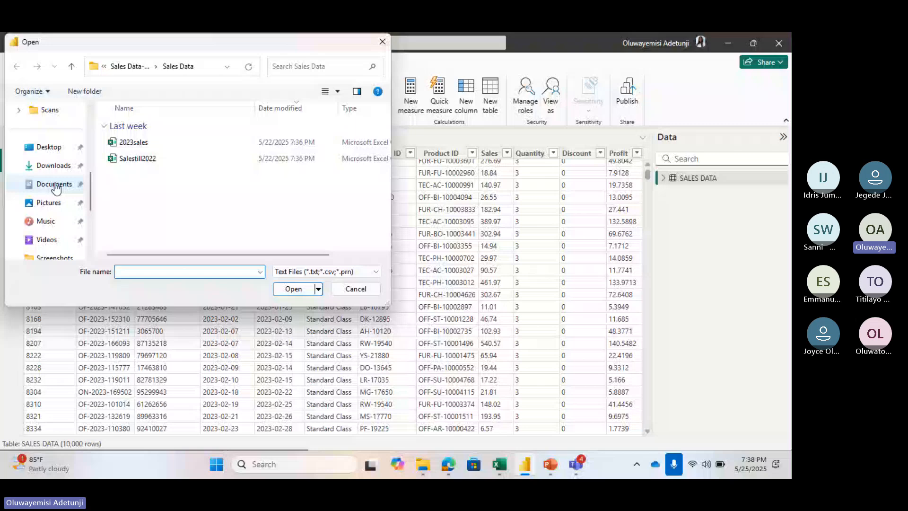
pyautogui.click(50, 166)
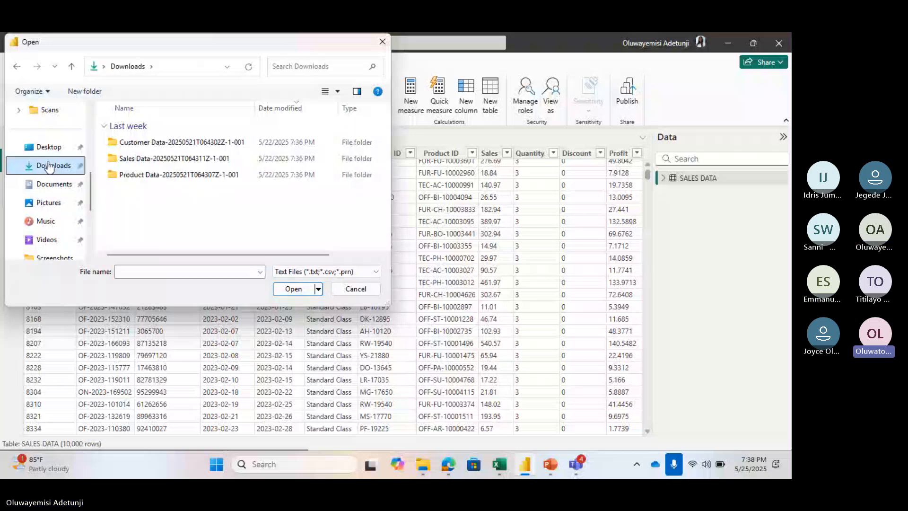
pyautogui.click(132, 160)
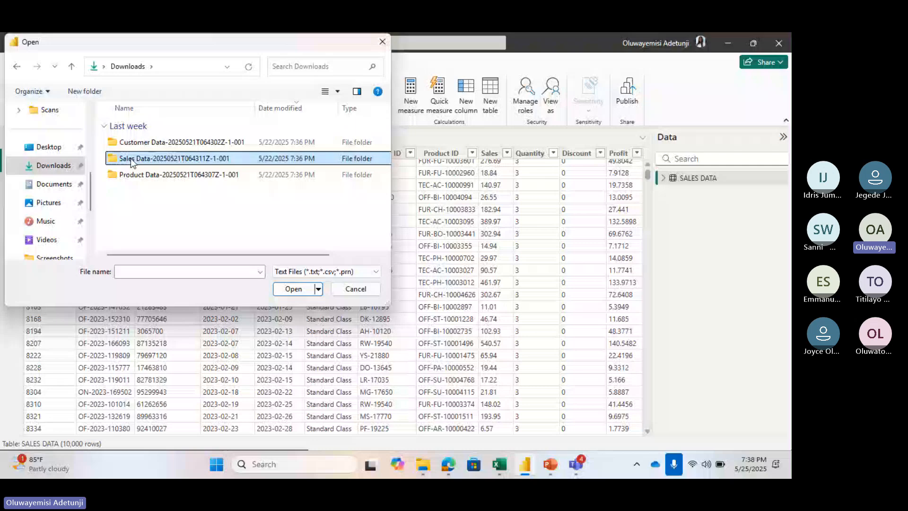
pyautogui.doubleClick(130, 158)
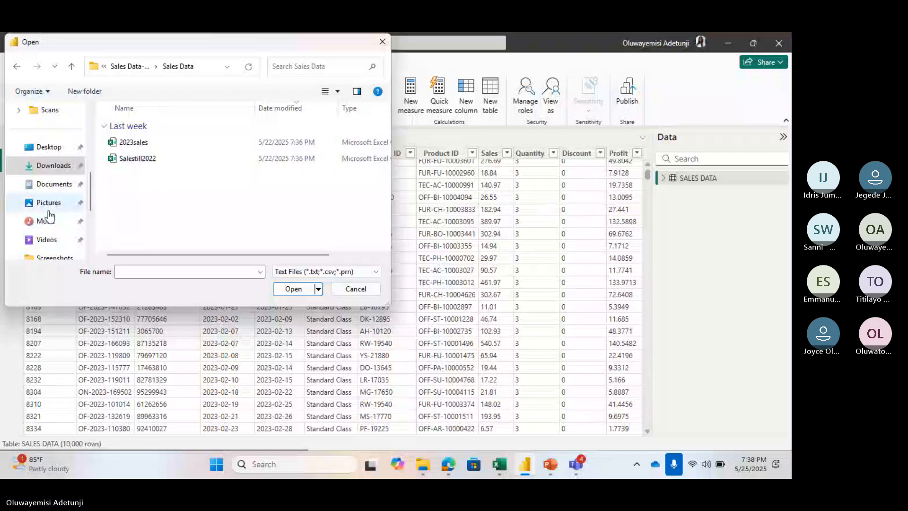
pyautogui.click(56, 166)
pyautogui.click(128, 176)
pyautogui.doubleClick(128, 176)
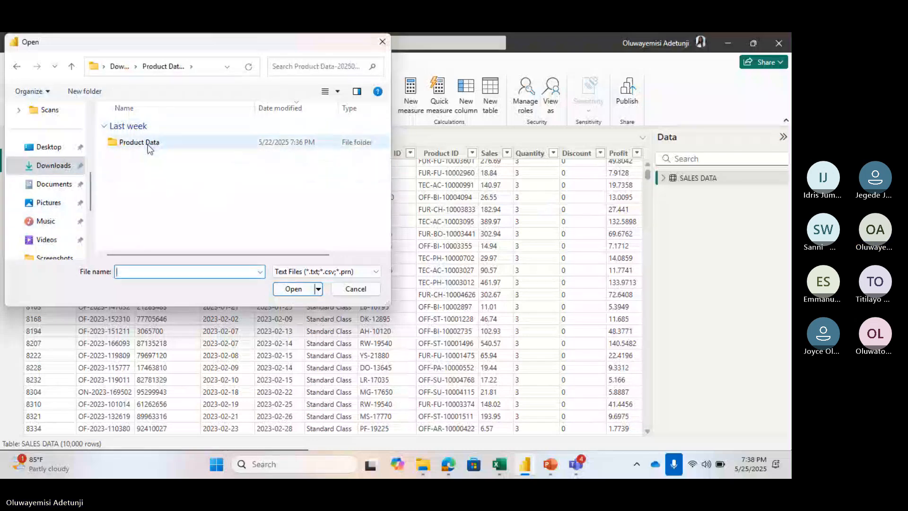
# Open the Product CSV file from the Product Data subfolder and send it to Power Query for transformation.
pyautogui.click(150, 148)
pyautogui.click(148, 145)
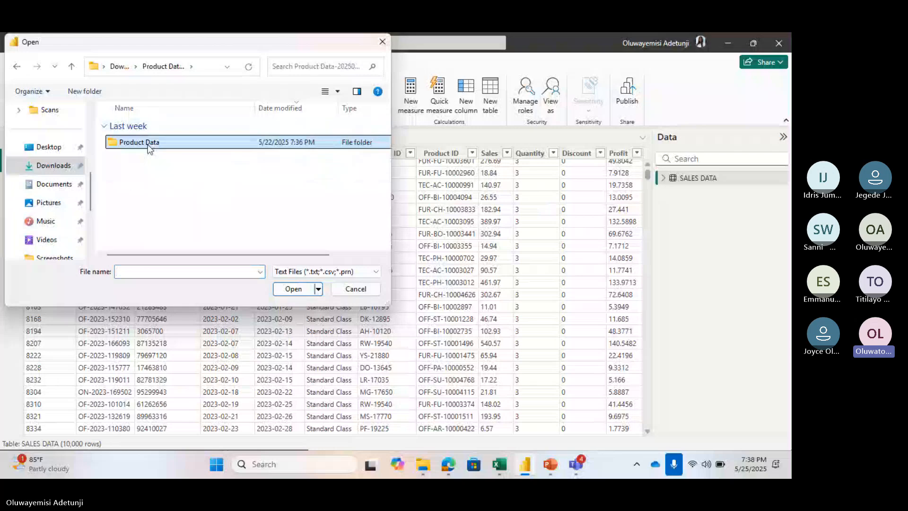
pyautogui.click(294, 289)
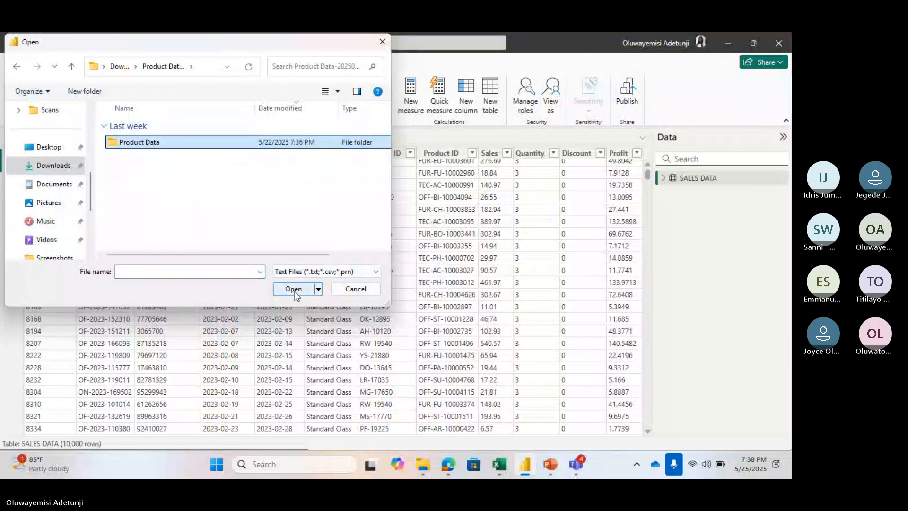
pyautogui.click(294, 289)
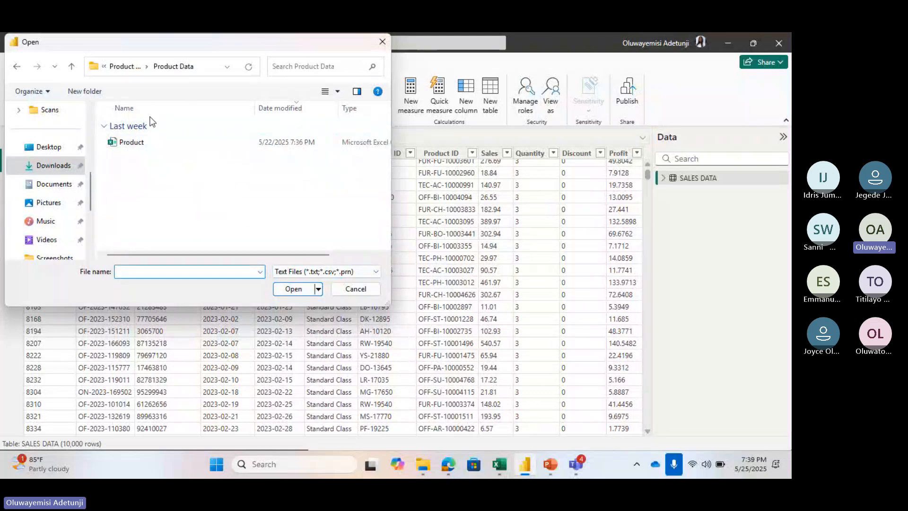
pyautogui.click(137, 143)
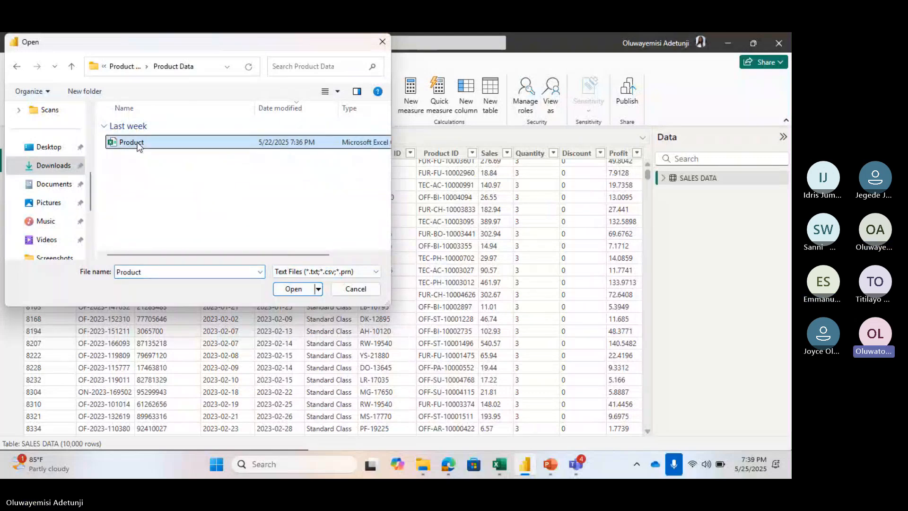
pyautogui.click(298, 289)
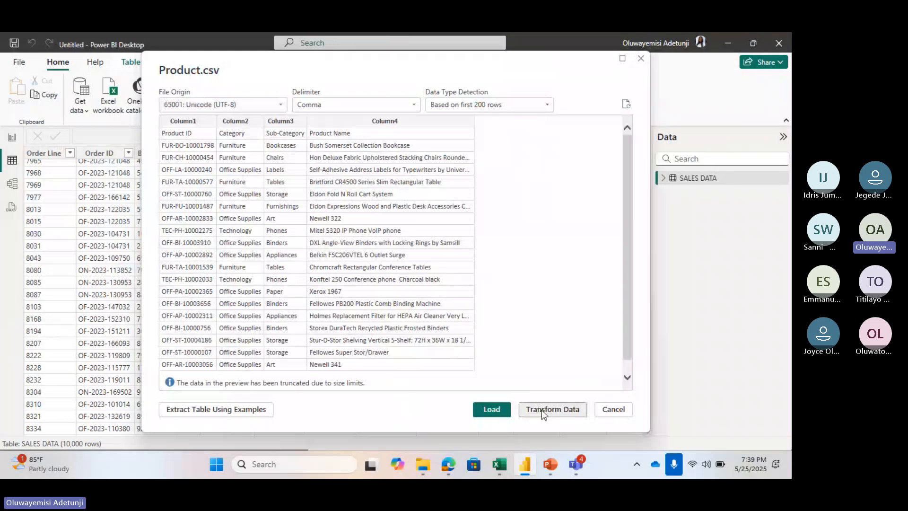
pyautogui.click(541, 409)
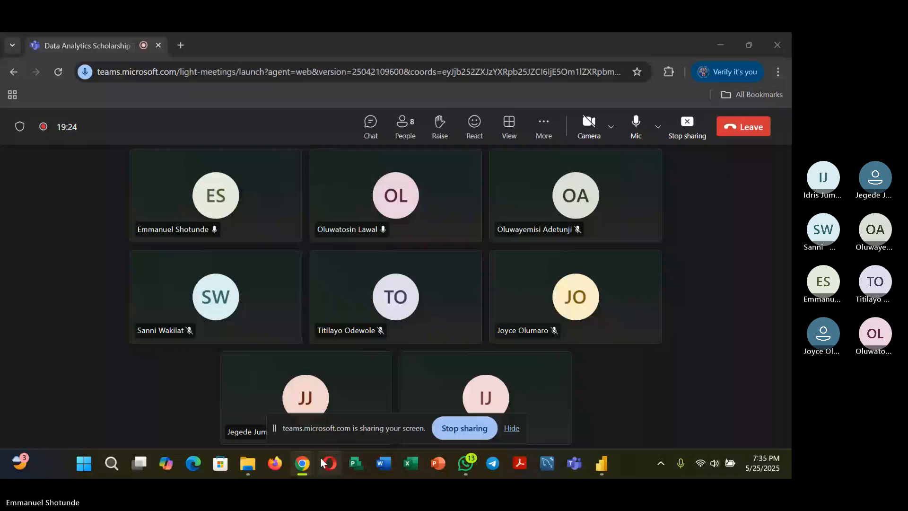
# Switch to the Intro to Power BI - 1 report, try to apply the pending query changes, and dismiss the chat notification.
pyautogui.moveTo(601, 463)
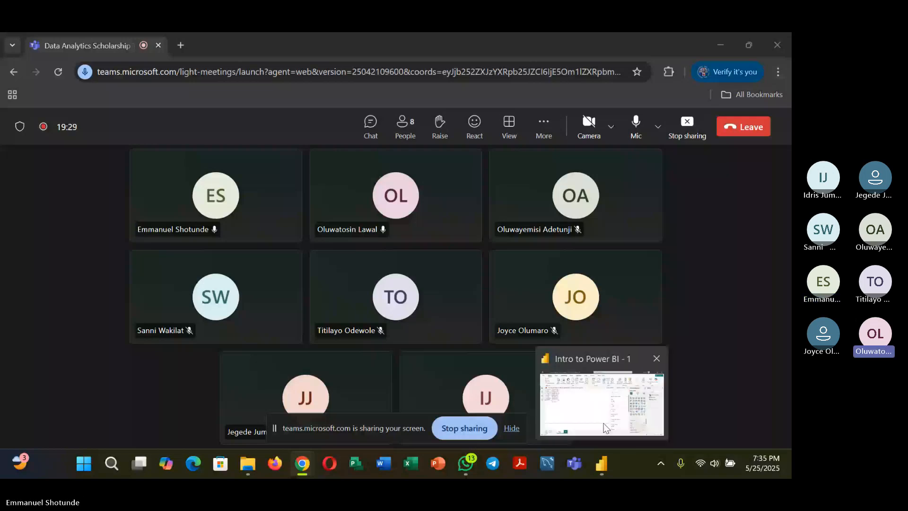
pyautogui.click(605, 425)
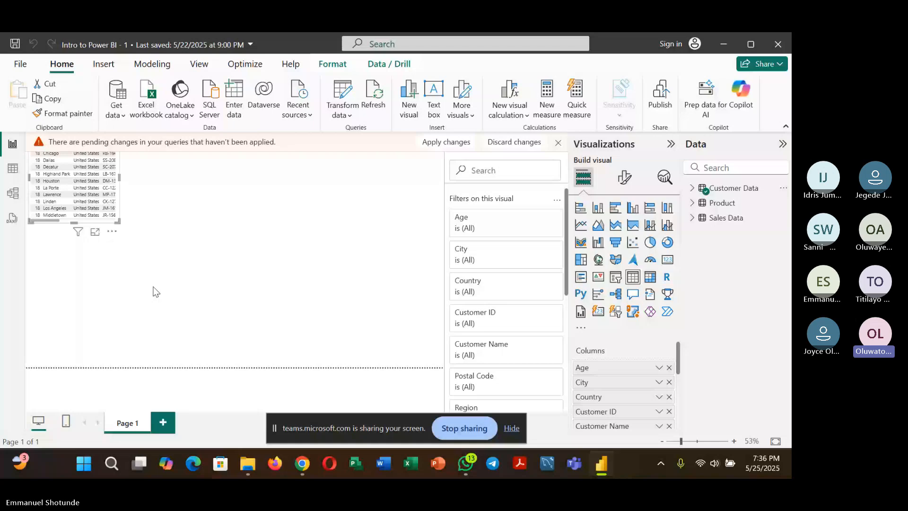
pyautogui.click(443, 143)
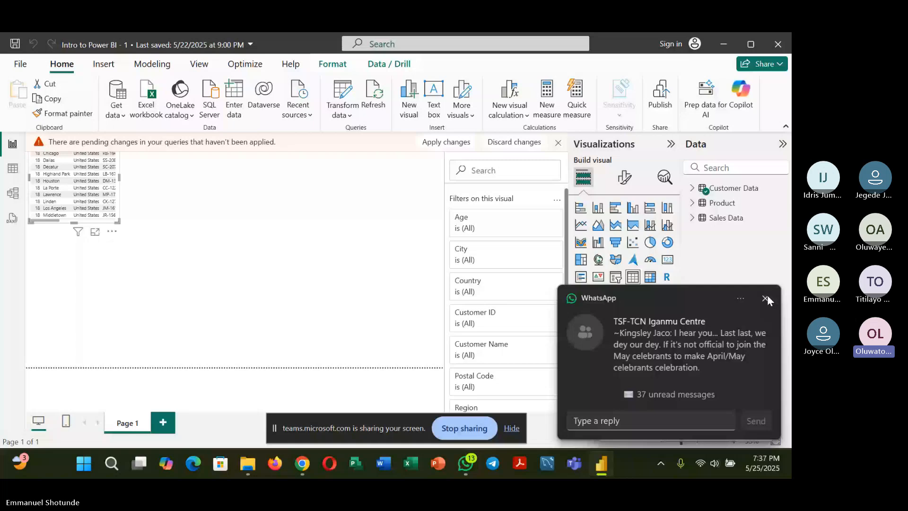
pyautogui.click(766, 298)
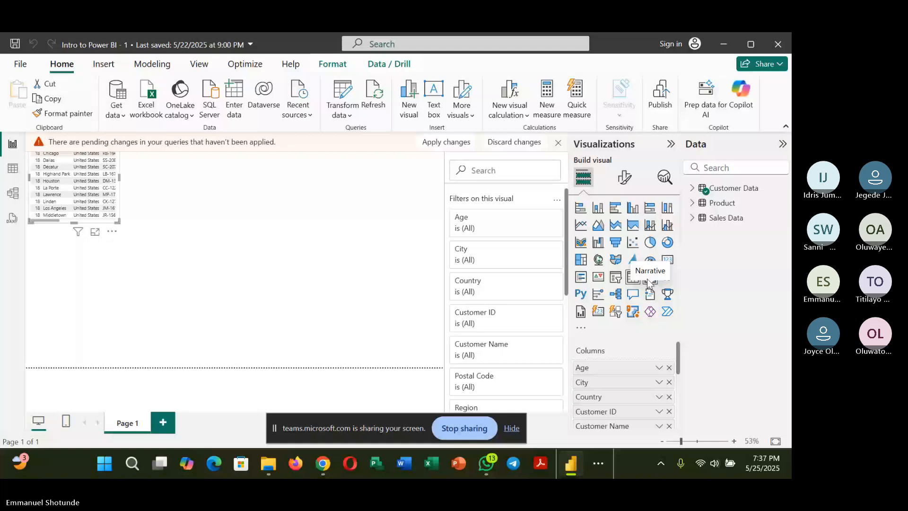
# Show the Customer Data table in table view and open the Power Query Editor.
pyautogui.click(729, 188)
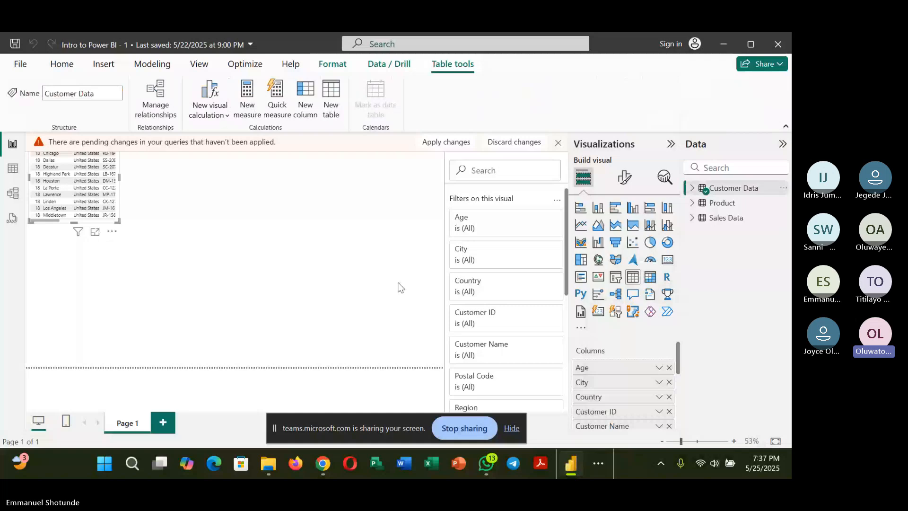
pyautogui.click(13, 172)
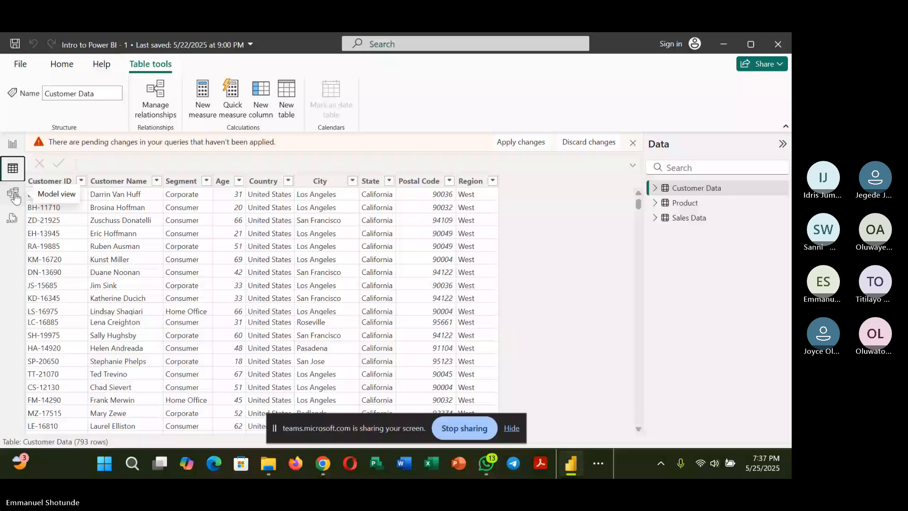
pyautogui.click(62, 64)
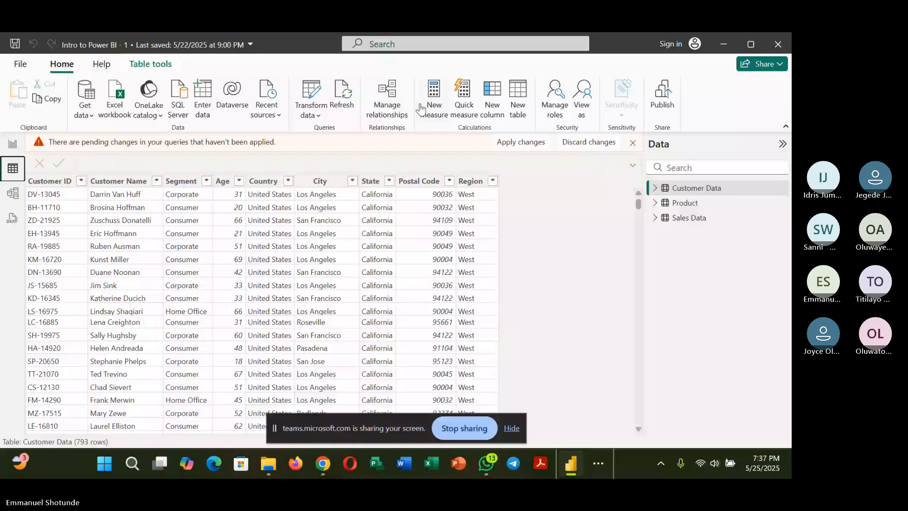
pyautogui.click(318, 101)
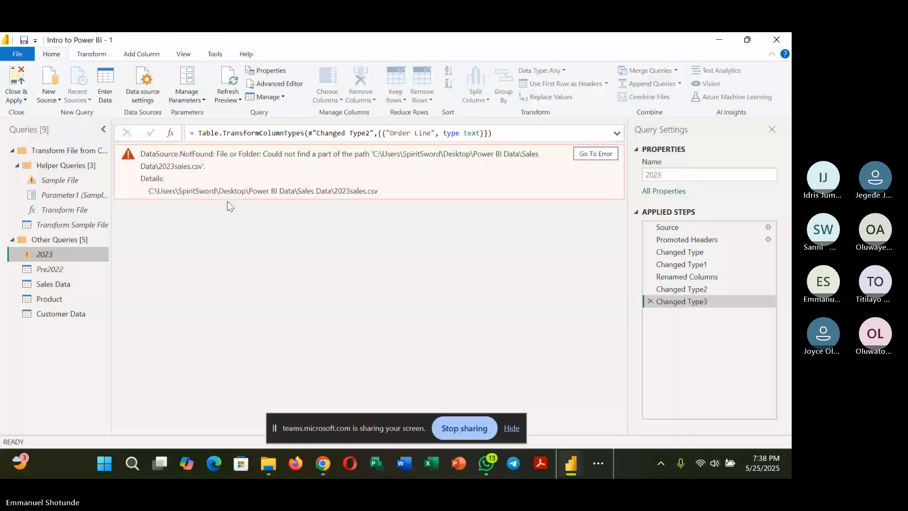
pyautogui.click(58, 97)
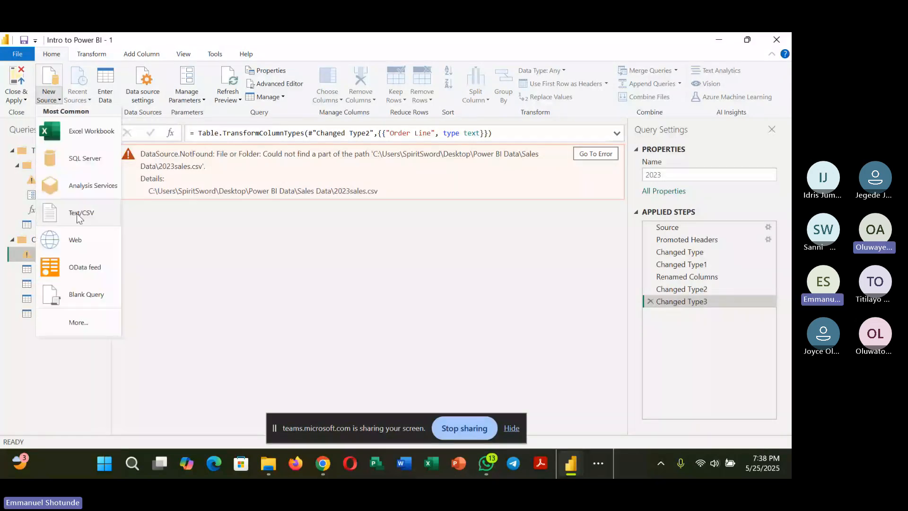
pyautogui.click(80, 215)
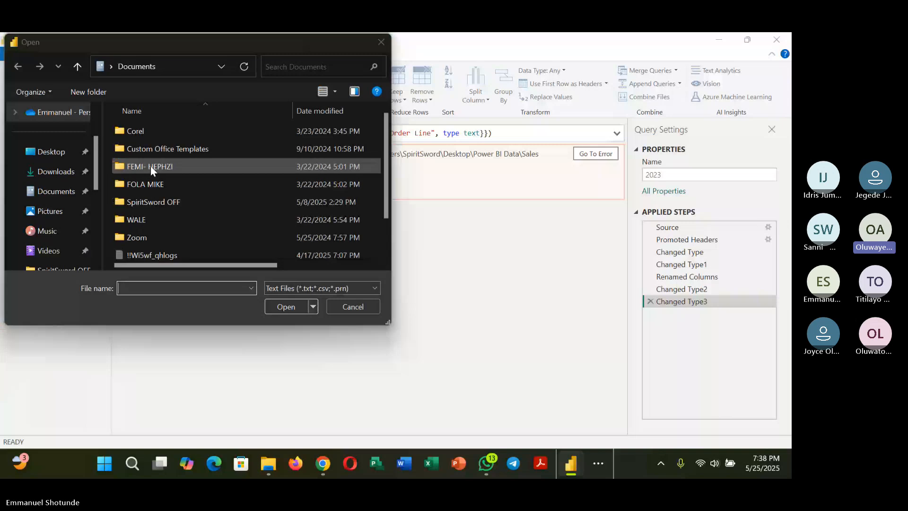
pyautogui.doubleClick(173, 202)
pyautogui.doubleClick(186, 202)
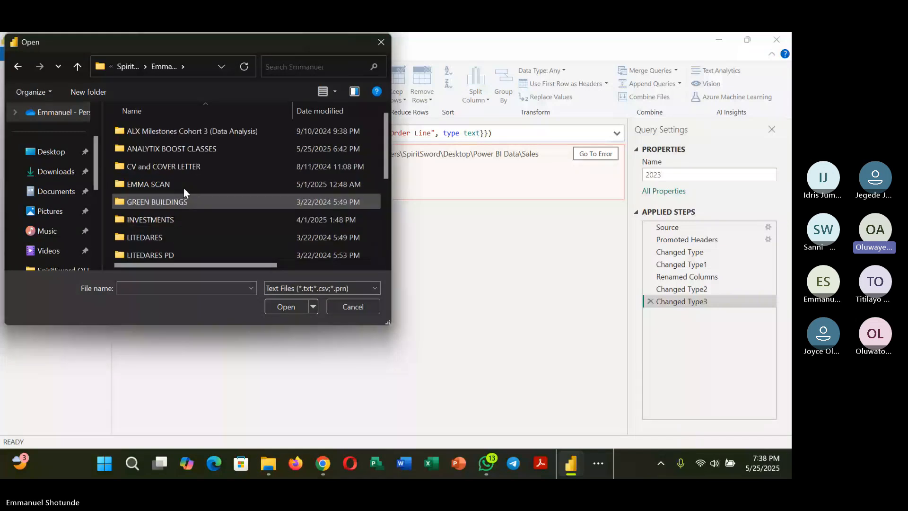
pyautogui.doubleClick(196, 151)
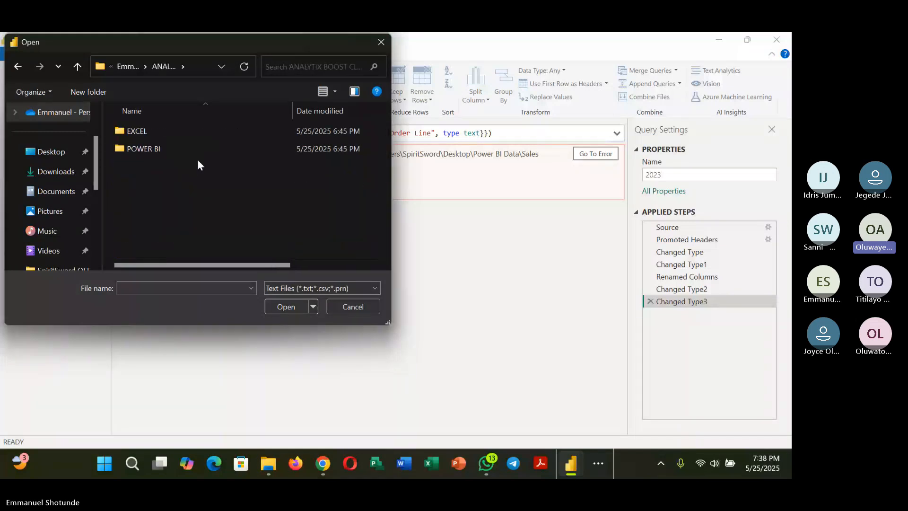
pyautogui.doubleClick(175, 148)
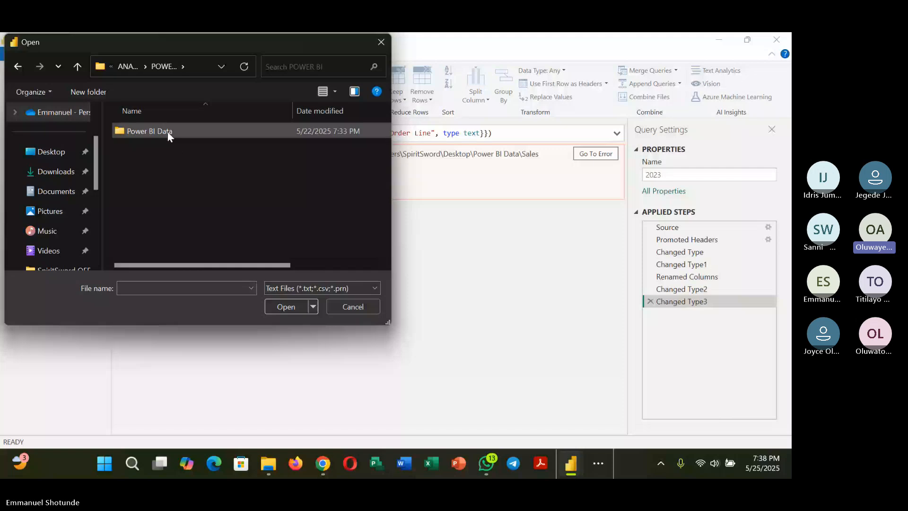
pyautogui.doubleClick(138, 125)
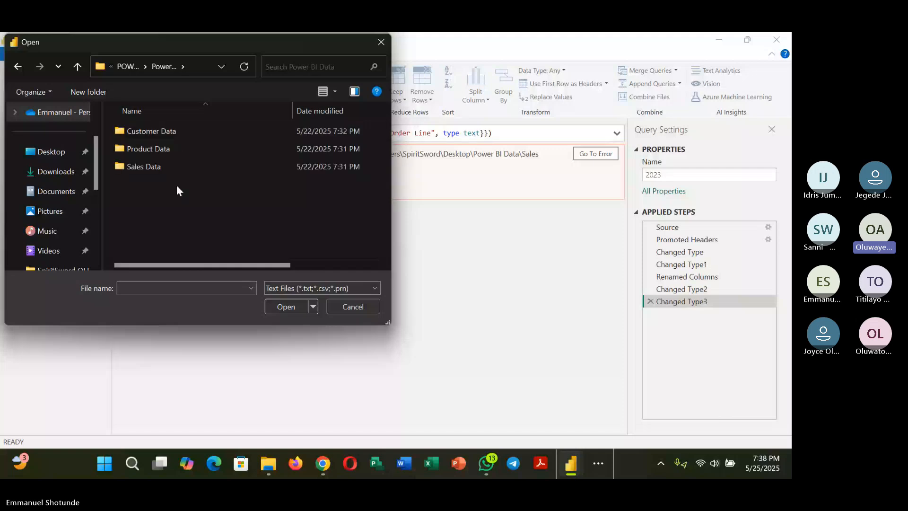
pyautogui.click(165, 130)
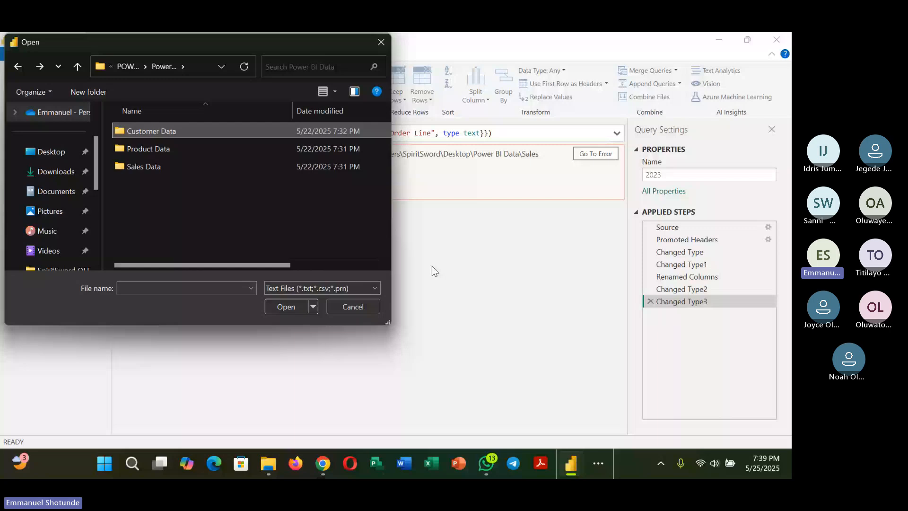
pyautogui.press('Escape')
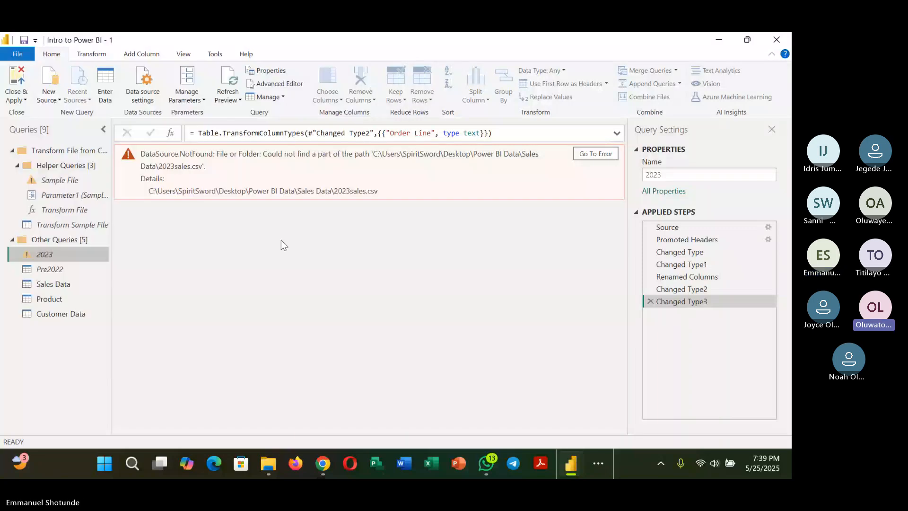
pyautogui.click(58, 99)
pyautogui.click(109, 226)
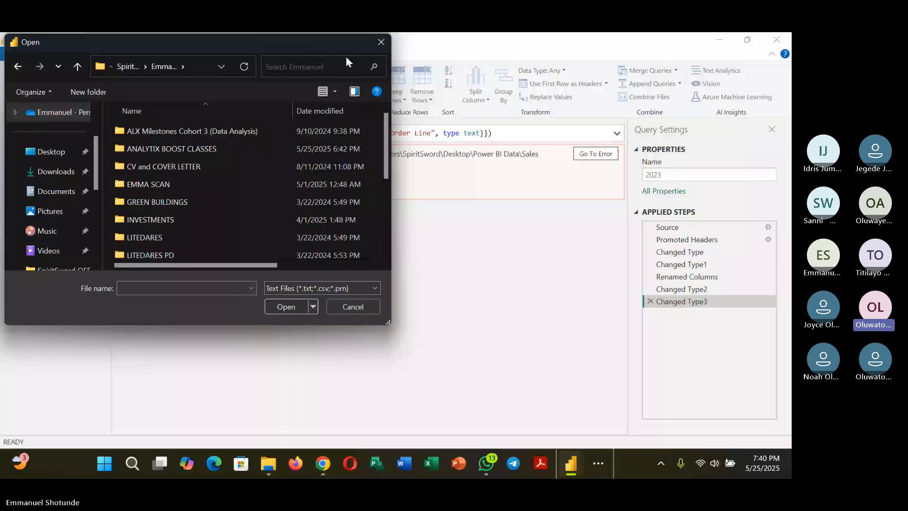
pyautogui.click(382, 42)
# Start a new Text/CSV data source connection from the full list of connectors in Power Query.
pyautogui.click(49, 97)
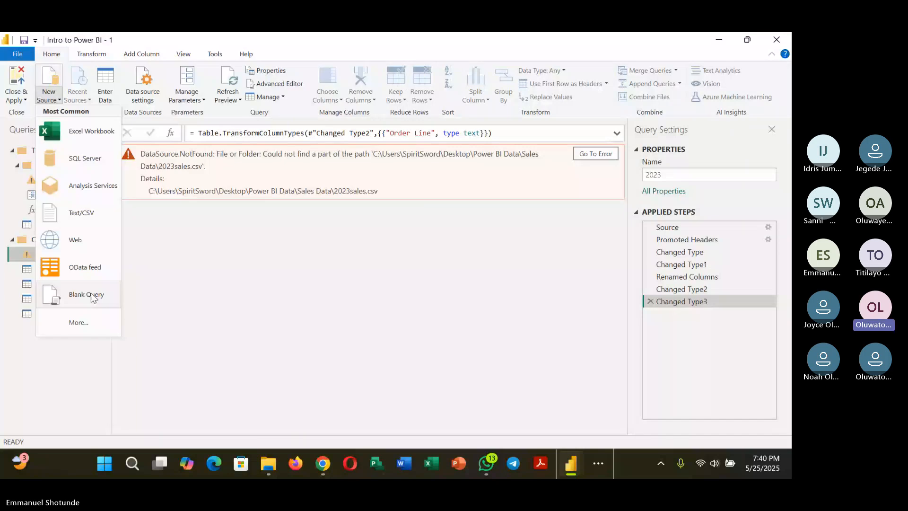
pyautogui.click(78, 322)
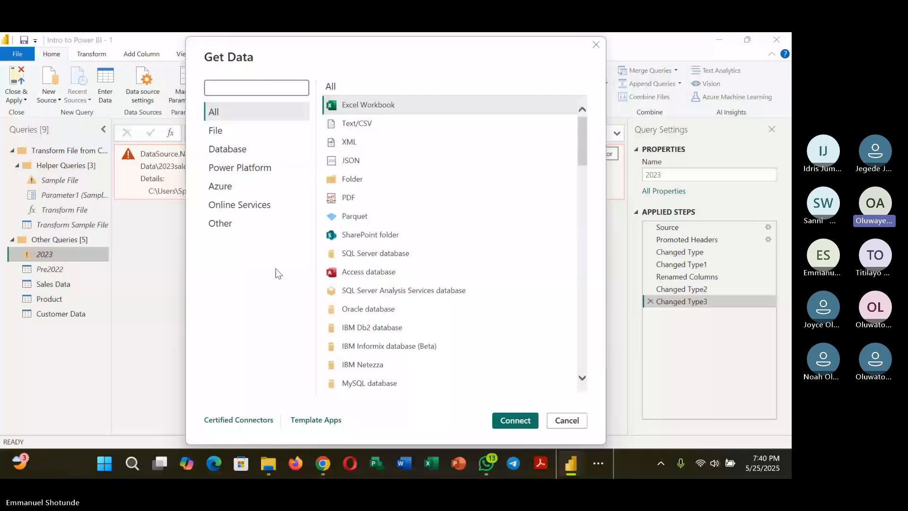
pyautogui.click(399, 124)
pyautogui.click(514, 423)
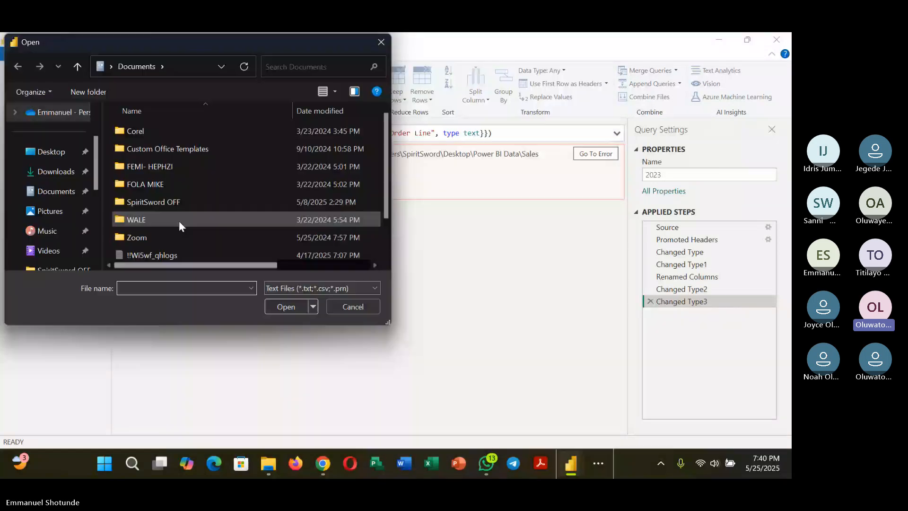
# Browse from Documents through SpiritSword OFF, ANALYTIX BOOST CLASSES and POWER BI to open the Power BI Data folder.
pyautogui.doubleClick(189, 198)
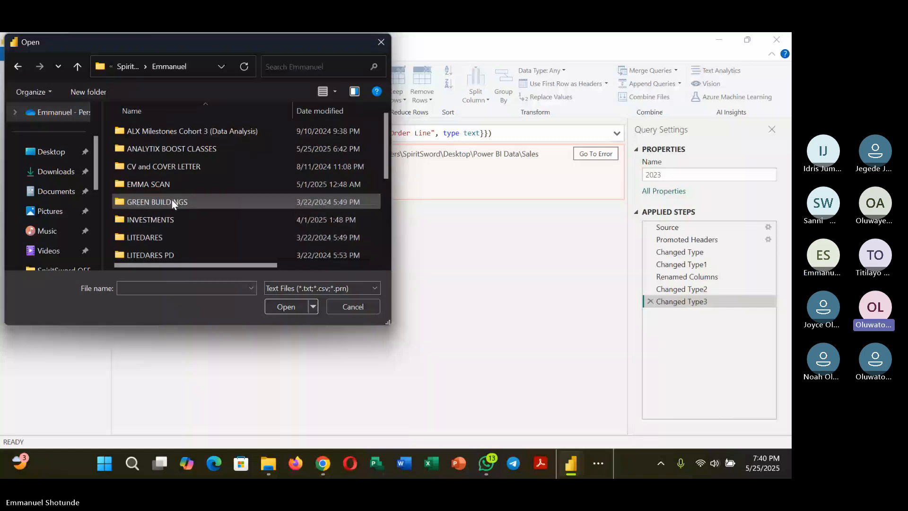
pyautogui.doubleClick(160, 149)
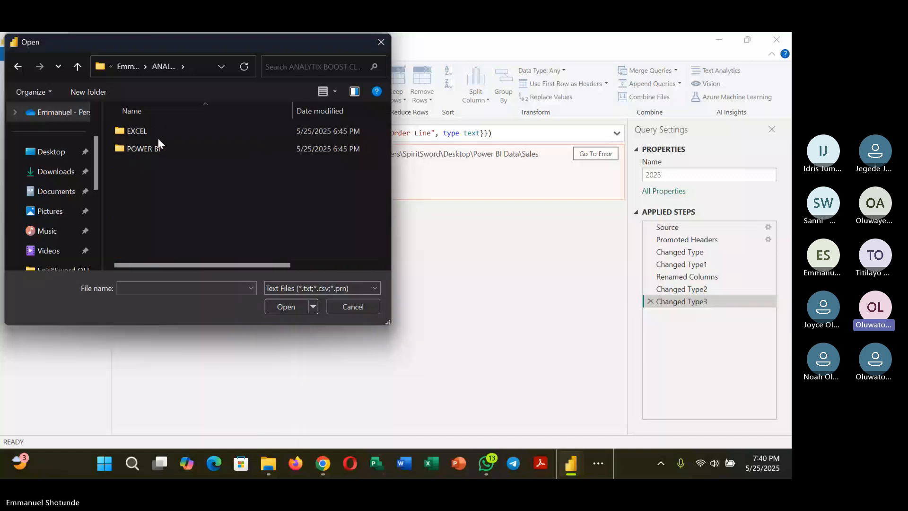
pyautogui.doubleClick(158, 140)
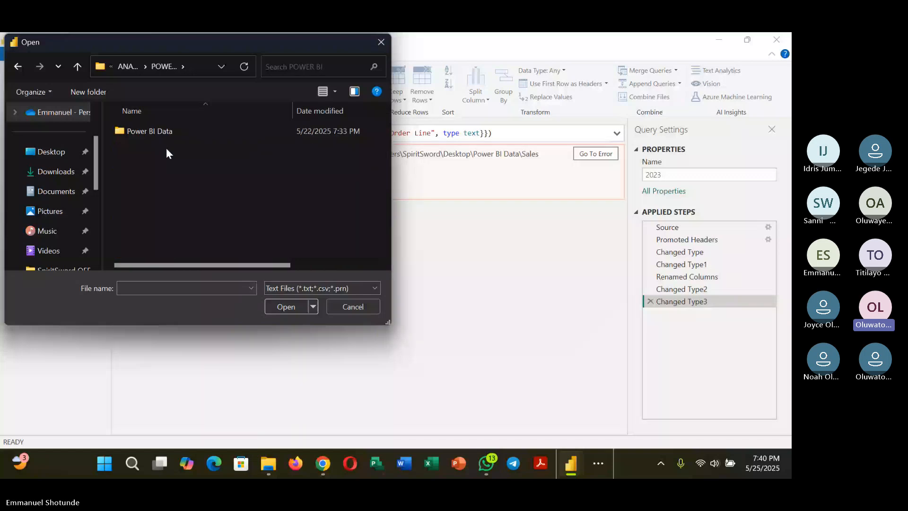
pyautogui.doubleClick(161, 132)
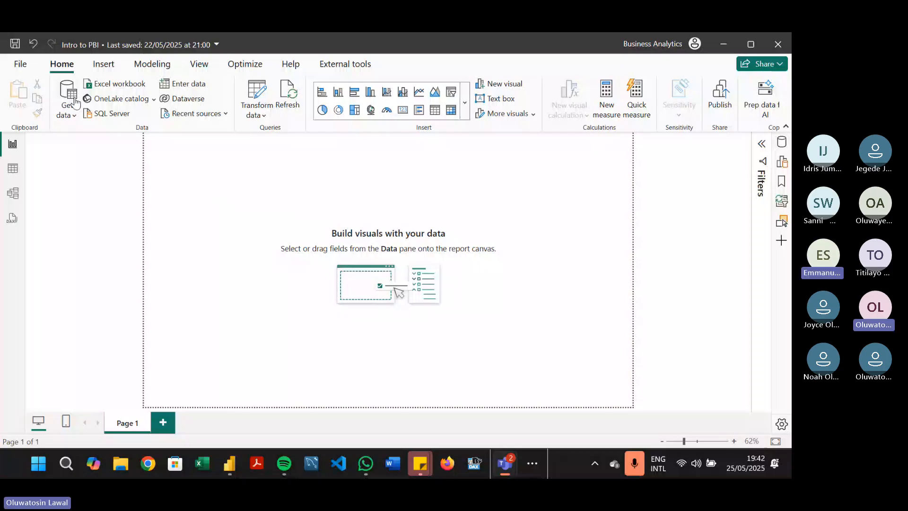
# In the Intro to PBI report, bring up the Folder connector's path dialog and close it without connecting.
pyautogui.click(68, 112)
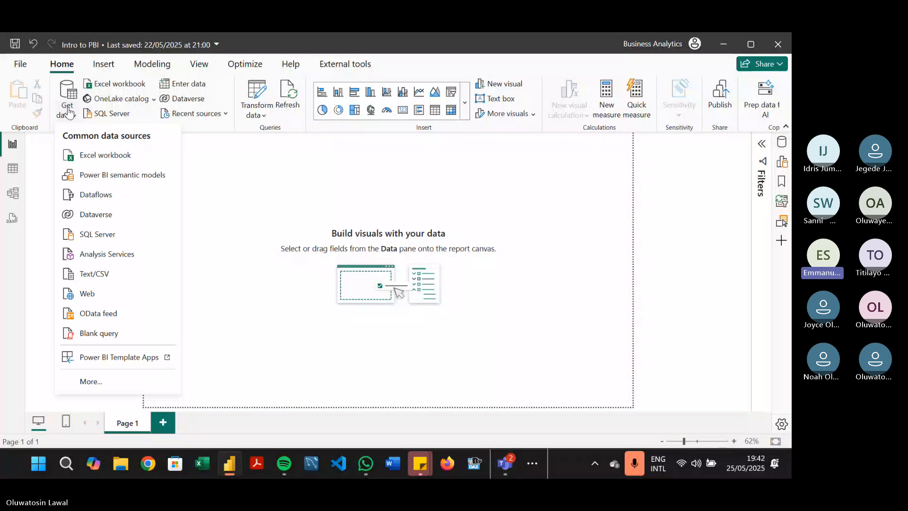
pyautogui.click(68, 112)
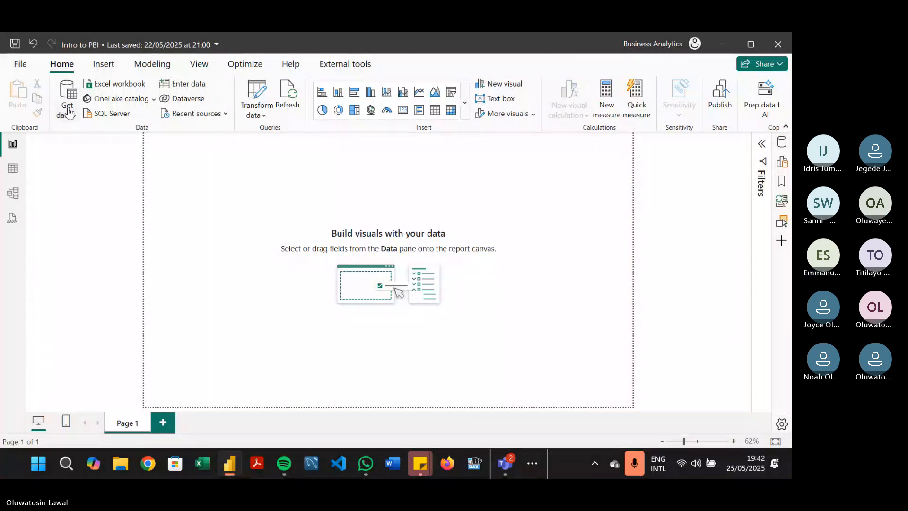
pyautogui.click(68, 112)
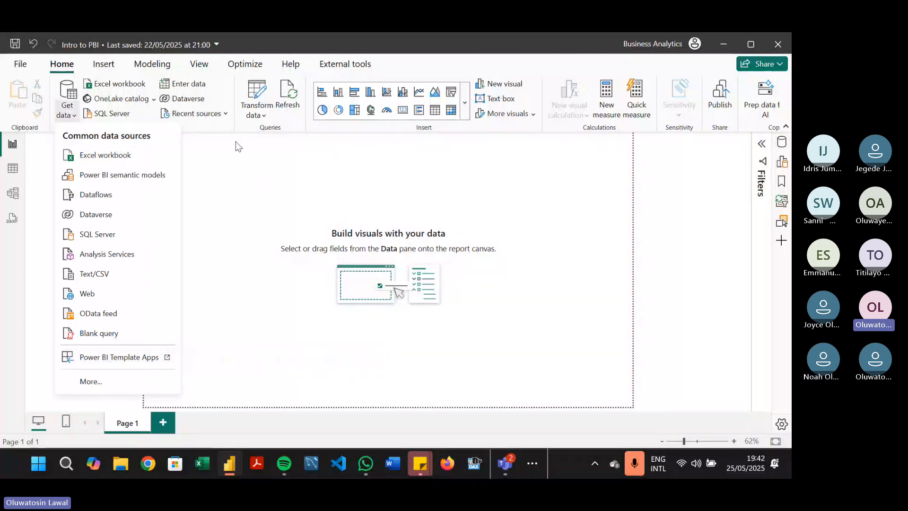
pyautogui.click(105, 381)
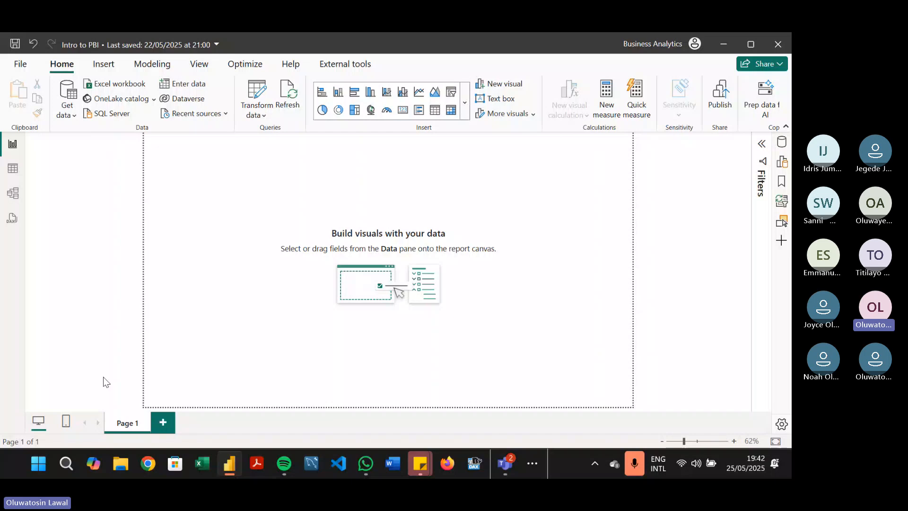
pyautogui.click(398, 180)
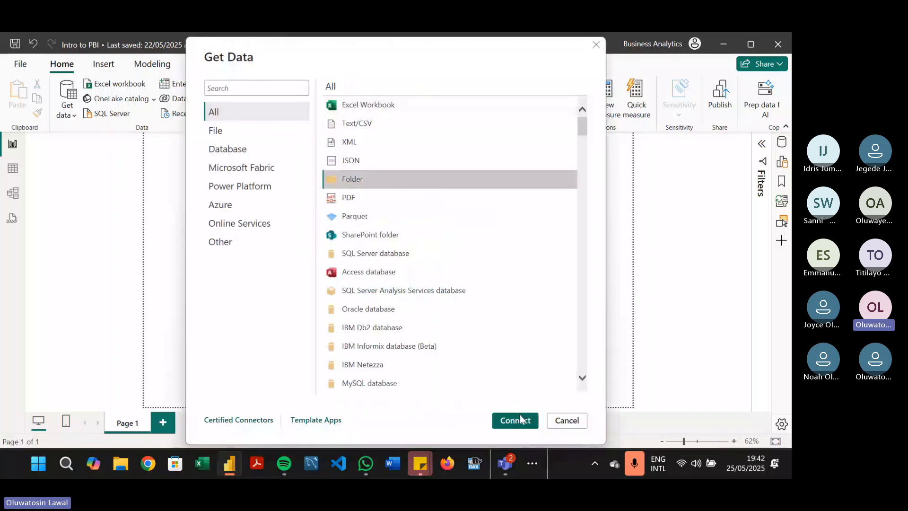
pyautogui.click(520, 417)
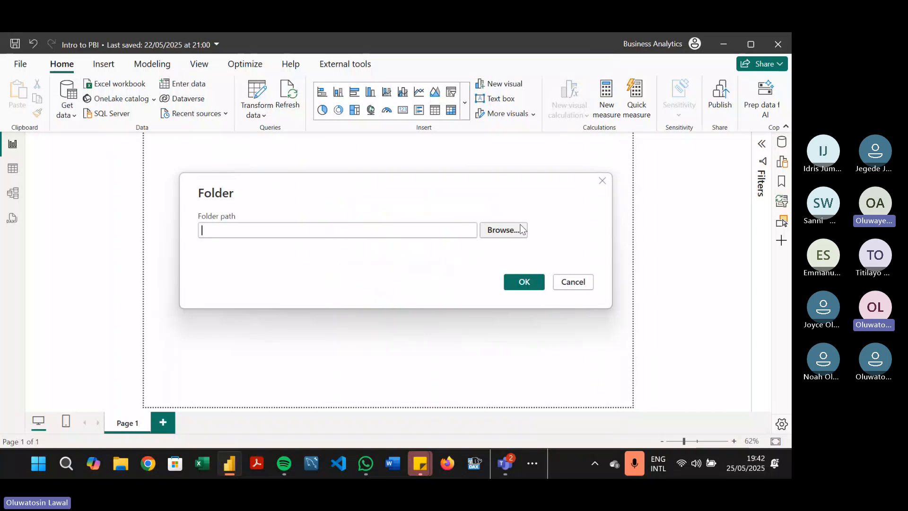
pyautogui.click(603, 181)
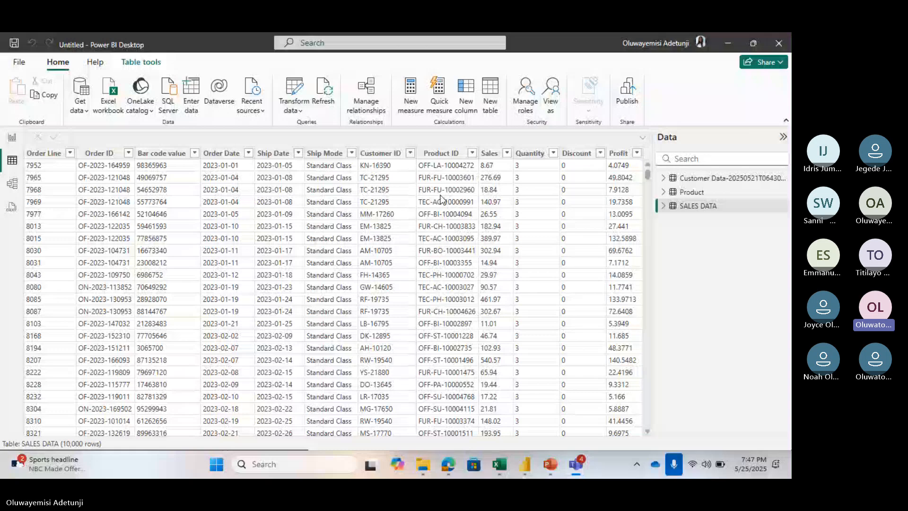
# Open the Untitled report's queries in Power Query and combine the Customer Data folder's CSV files, using the first file as the sample.
pyautogui.click(294, 106)
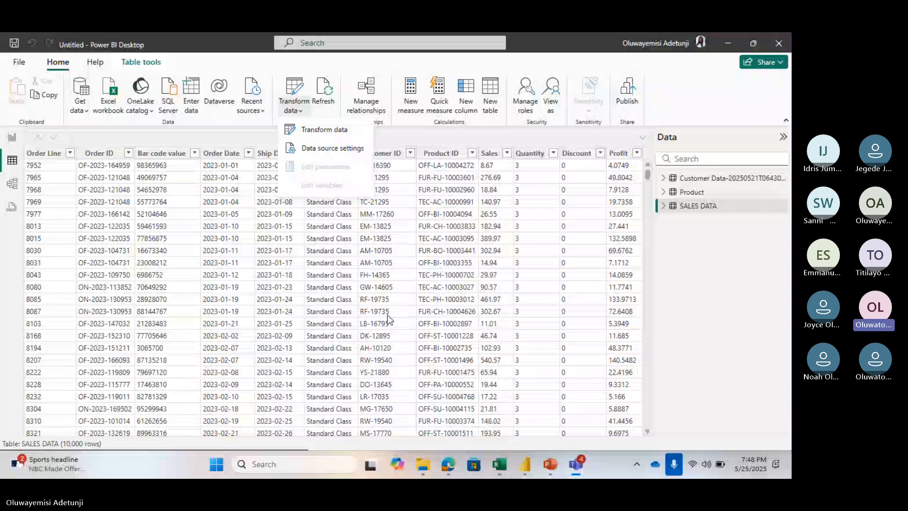
pyautogui.click(314, 130)
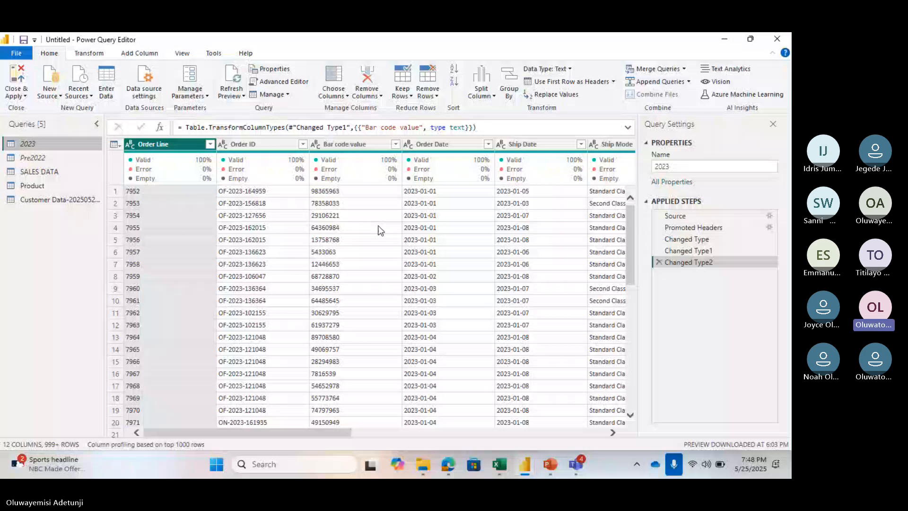
pyautogui.click(60, 200)
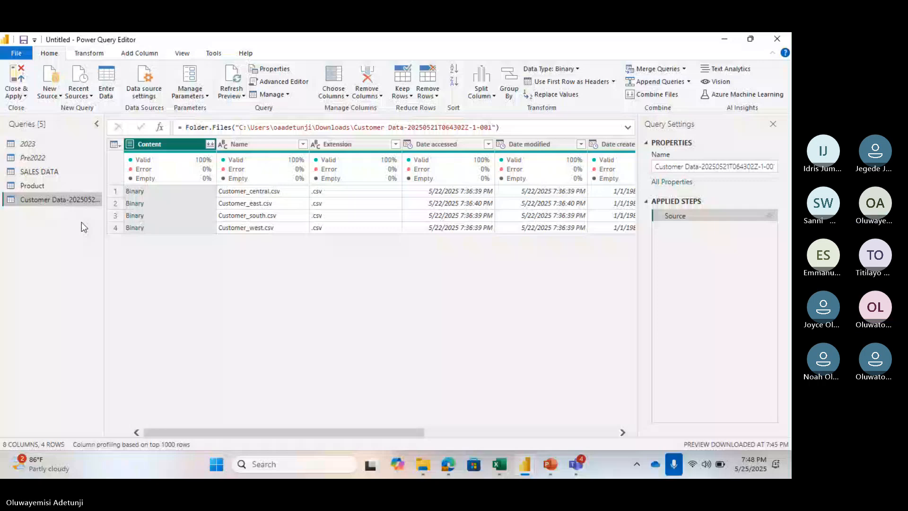
pyautogui.click(662, 95)
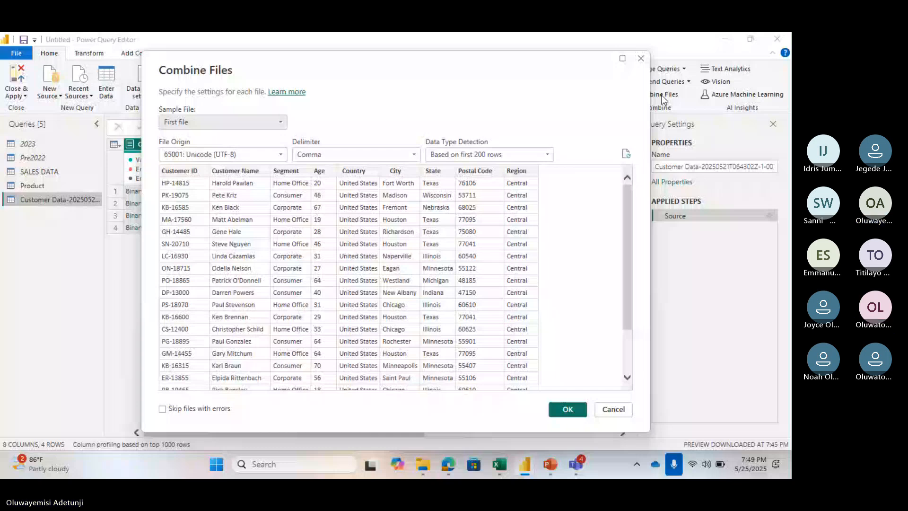
pyautogui.click(567, 409)
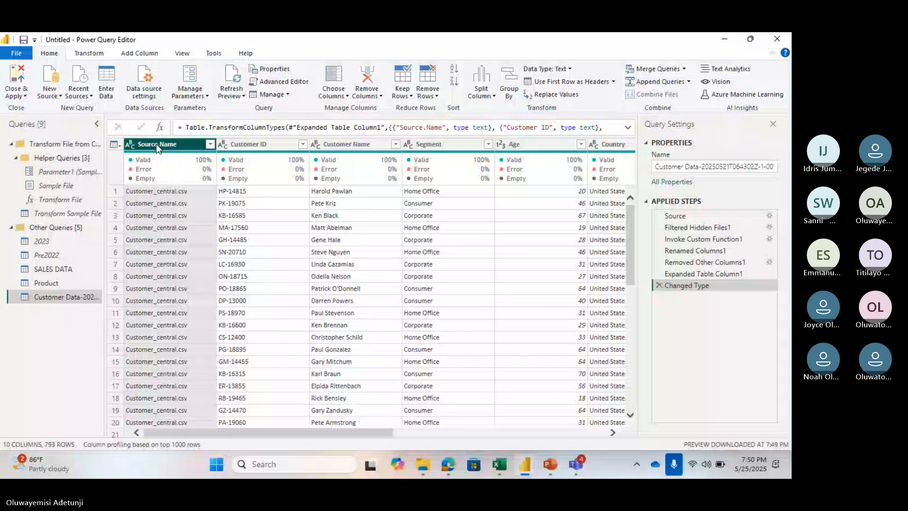
# Remove the Source.Name column from the combined Customer Data query.
pyautogui.click(115, 143)
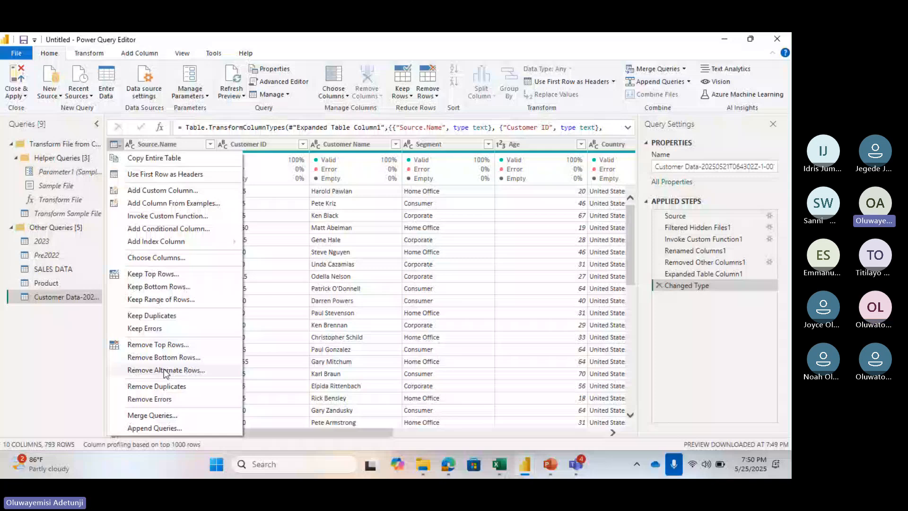
pyautogui.rightClick(168, 143)
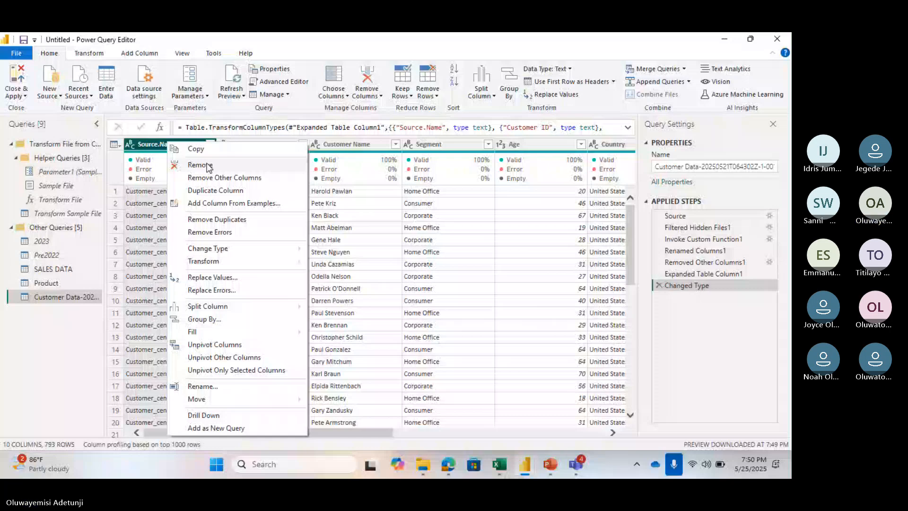
pyautogui.click(209, 167)
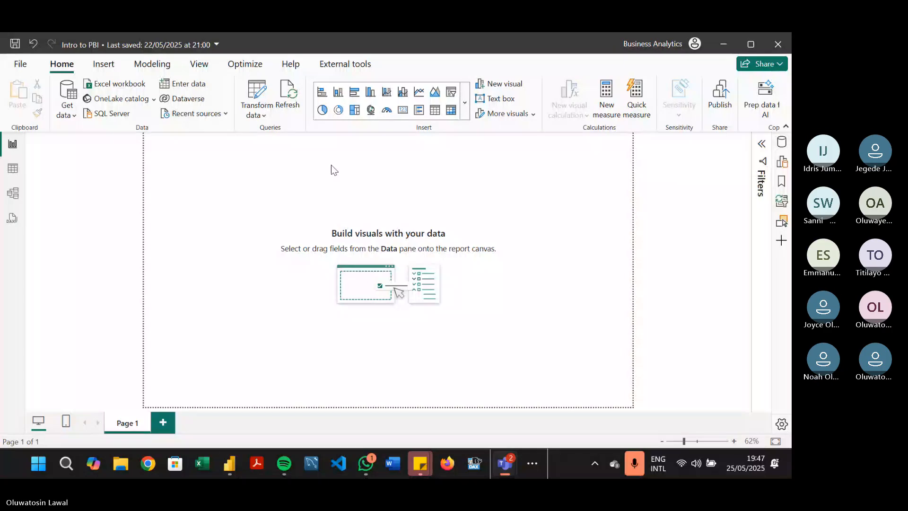
# Open Power Query in the Intro to PBI report and review the 2023sales.csv entry in the data source settings.
pyautogui.click(254, 94)
pyautogui.click(254, 95)
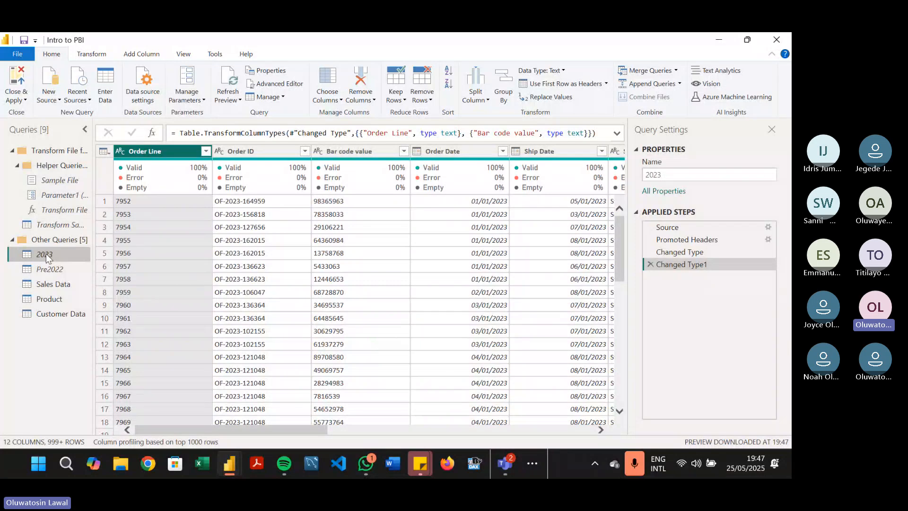
pyautogui.click(132, 98)
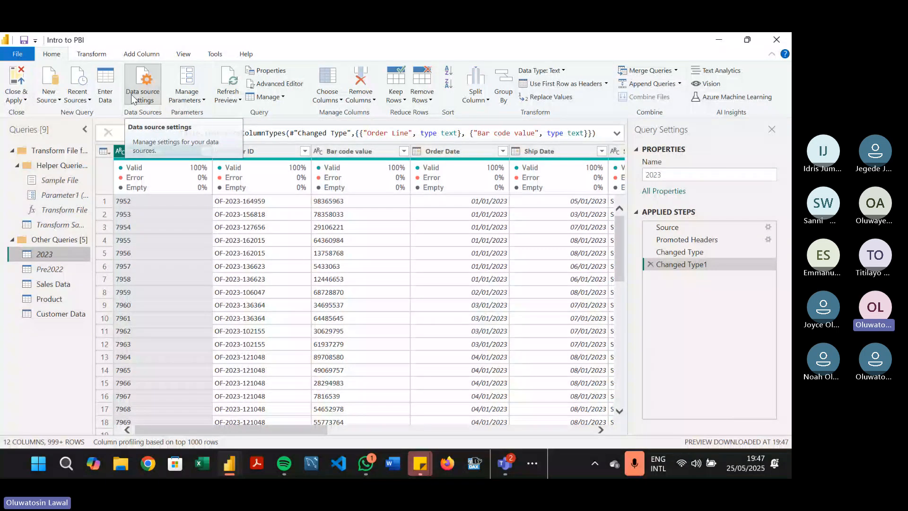
pyautogui.click(382, 207)
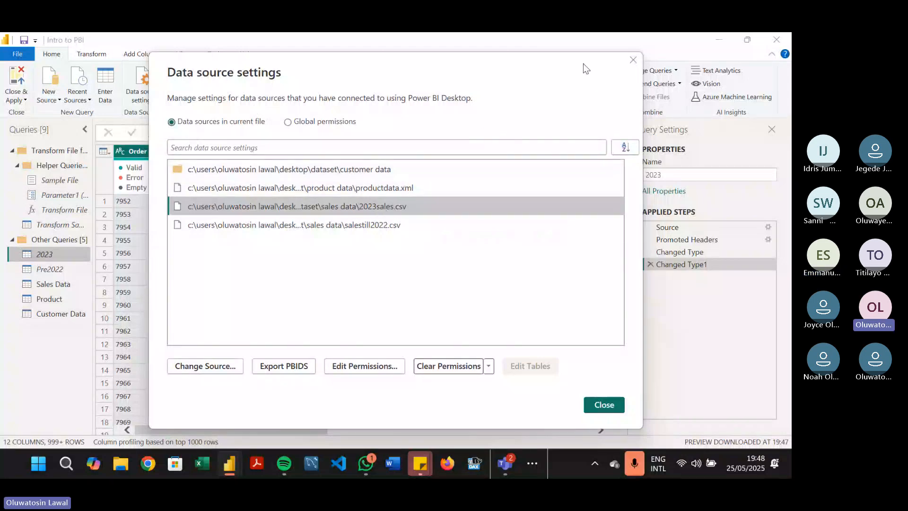
pyautogui.click(642, 61)
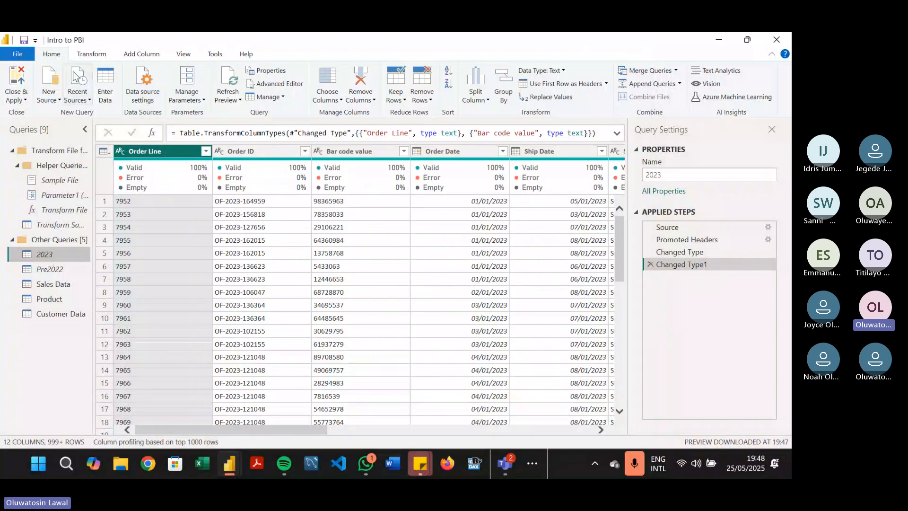
# Change the source of 2023sales.csv in the data source settings to the 2023sales file in the Desktop Dataset's Sales Data folder.
pyautogui.click(150, 88)
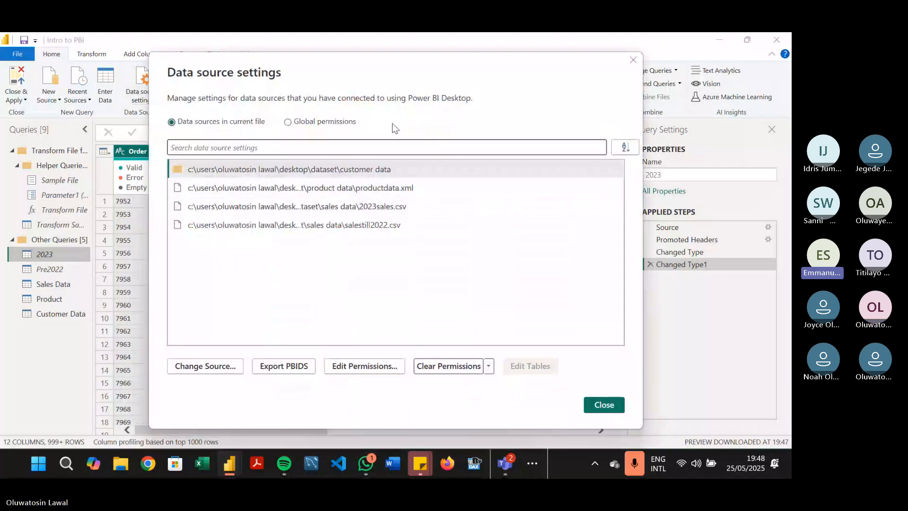
pyautogui.click(358, 212)
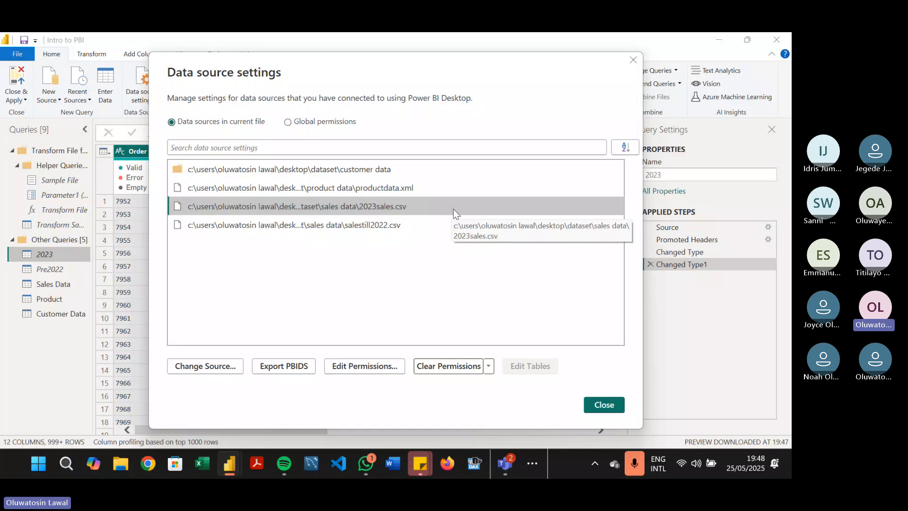
pyautogui.click(227, 366)
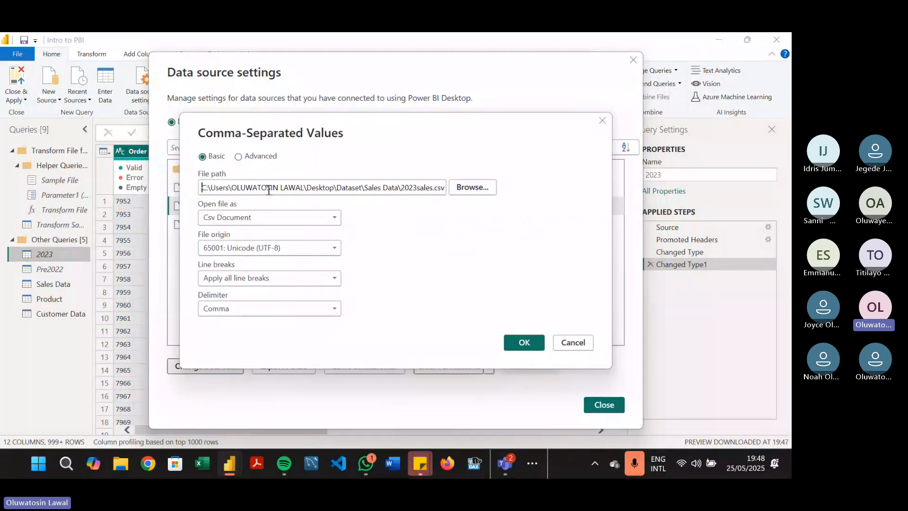
pyautogui.click(462, 188)
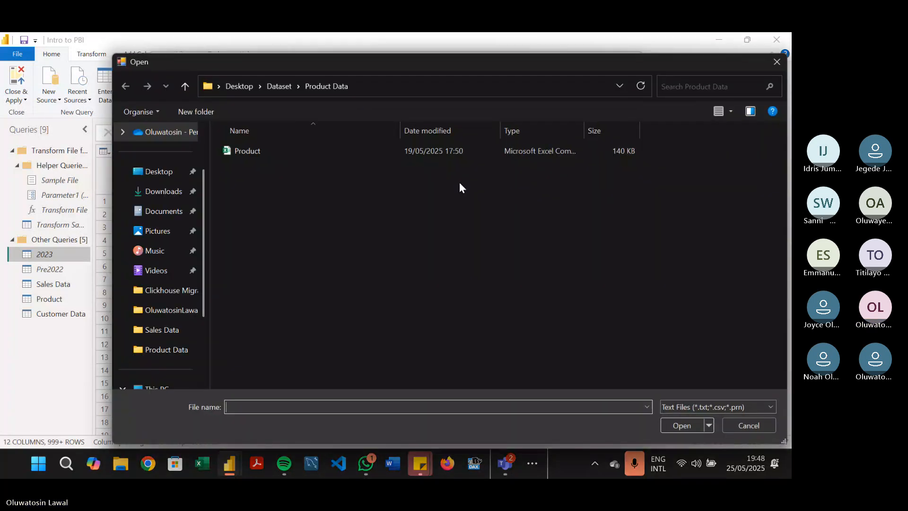
pyautogui.click(280, 89)
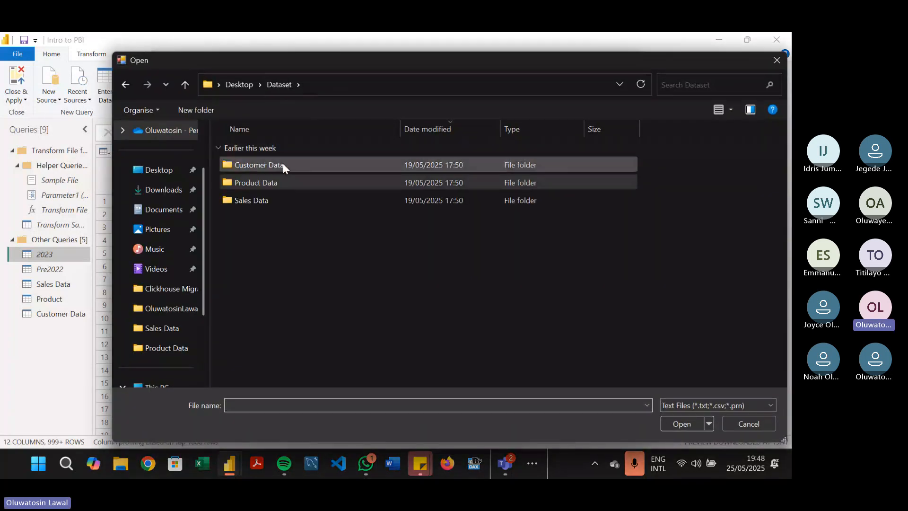
pyautogui.doubleClick(273, 197)
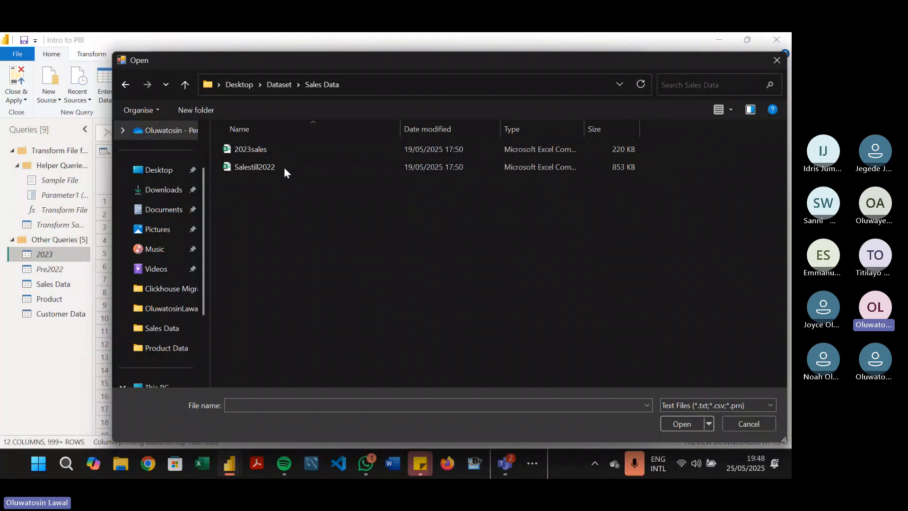
pyautogui.click(297, 147)
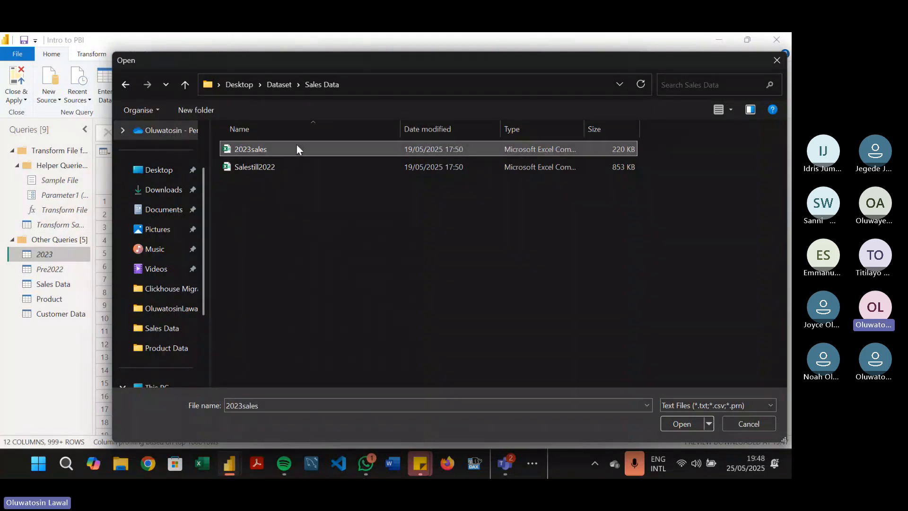
pyautogui.doubleClick(297, 148)
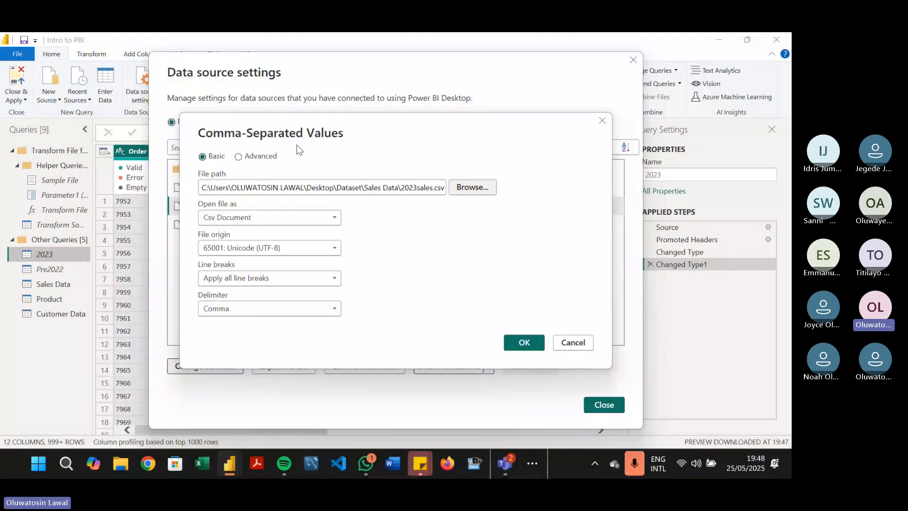
pyautogui.click(522, 337)
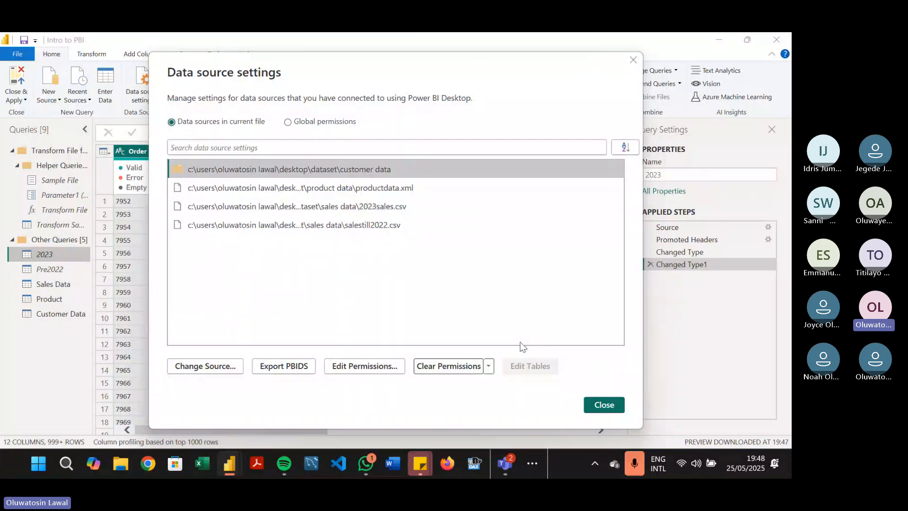
# Close the data source settings and start merging the Sales Data query with Product as the second table.
pyautogui.click(604, 405)
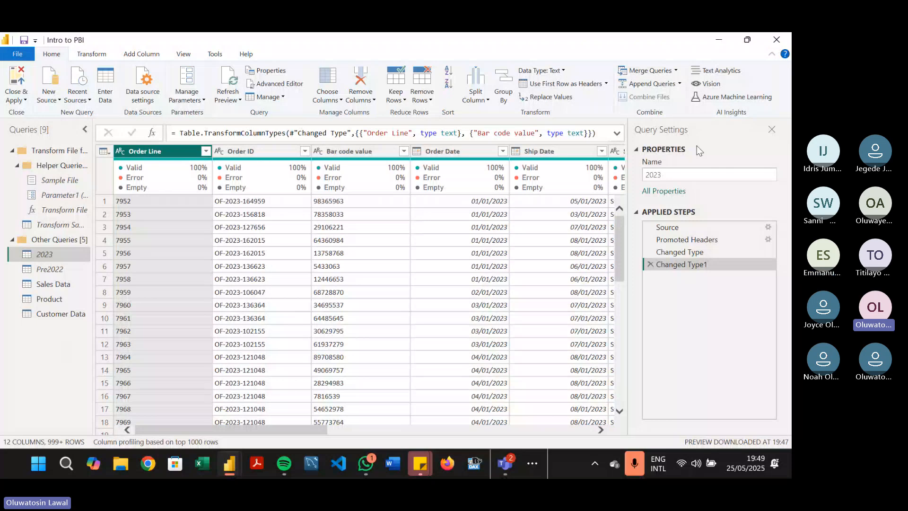
pyautogui.click(352, 304)
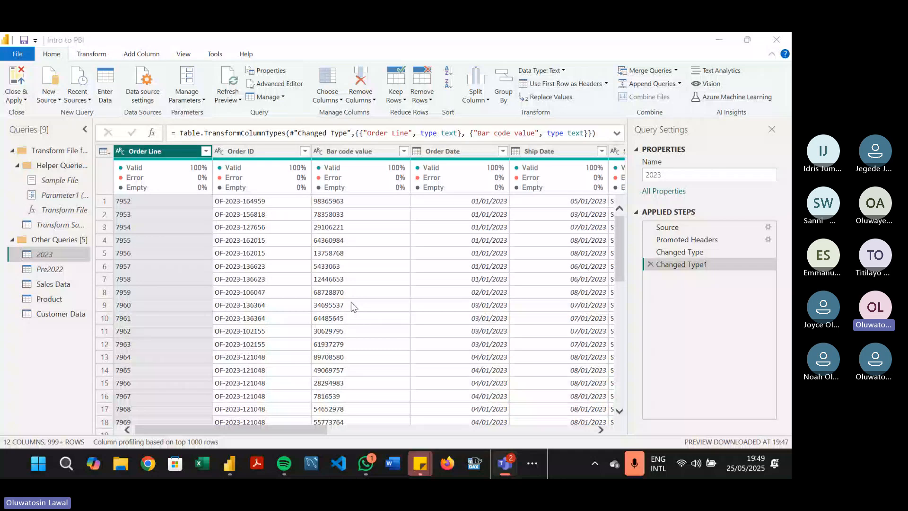
pyautogui.click(56, 284)
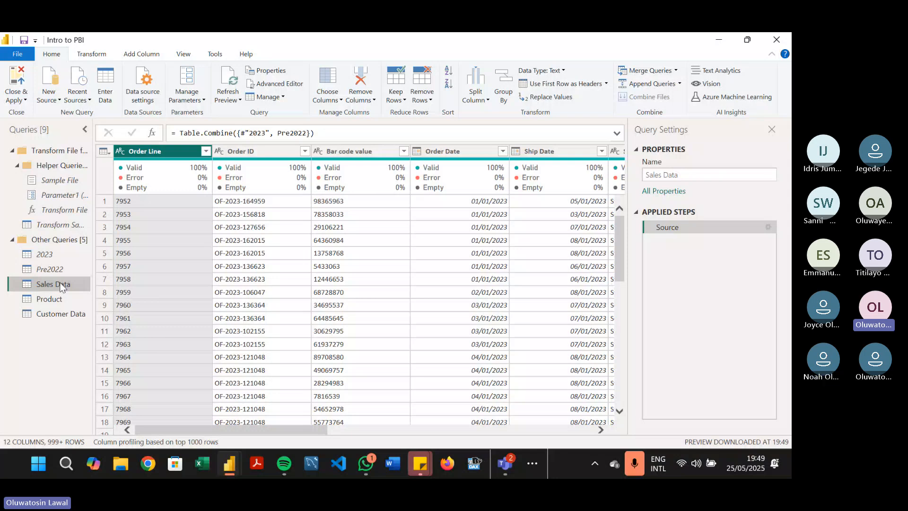
pyautogui.click(676, 71)
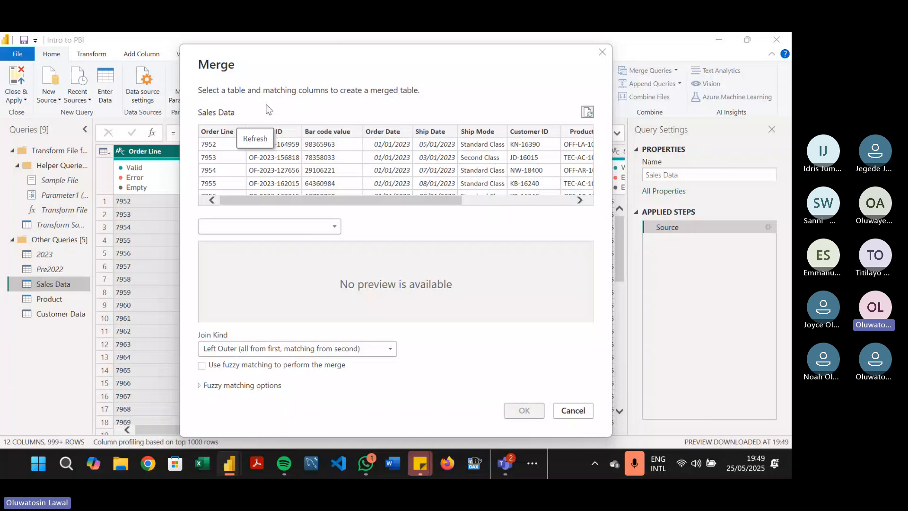
pyautogui.click(336, 227)
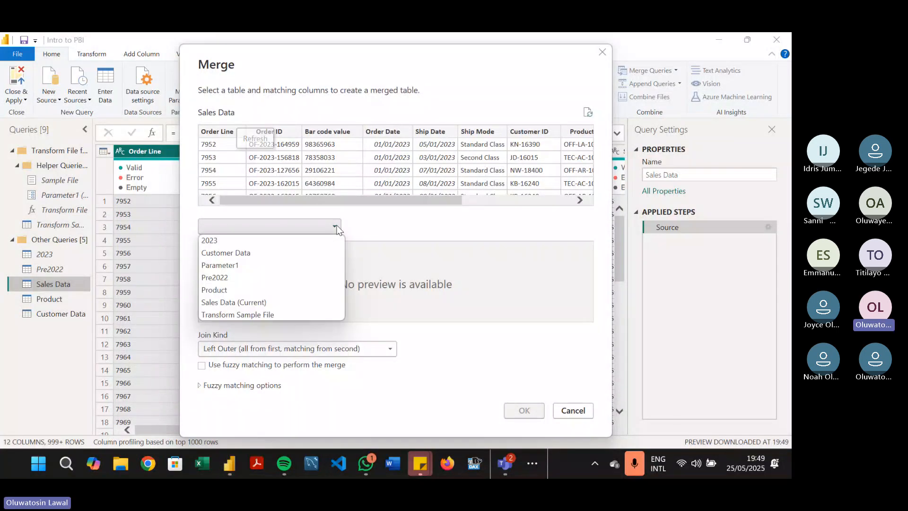
pyautogui.click(256, 290)
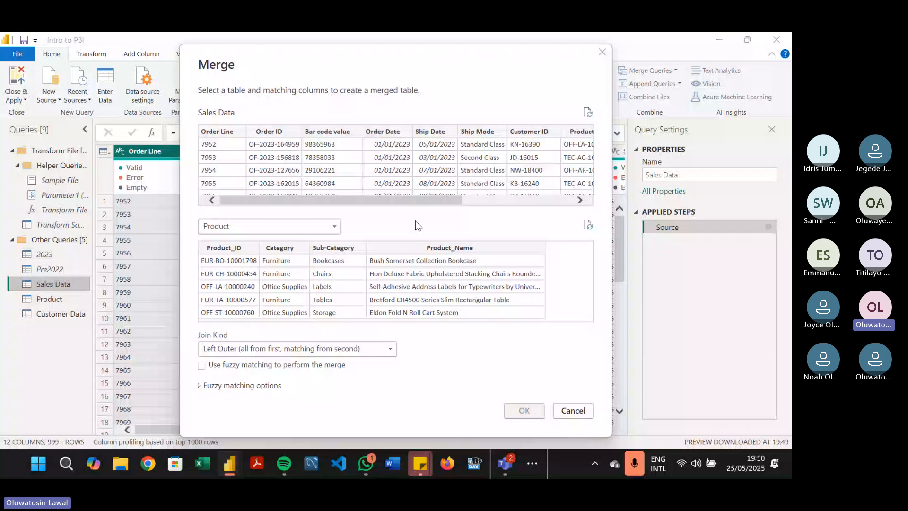
# Match Sales Data's Product ID with Product's Product_ID and complete the merge as a Left Outer join without fuzzy matching.
pyautogui.moveTo(418, 201); pyautogui.dragTo(531, 206)
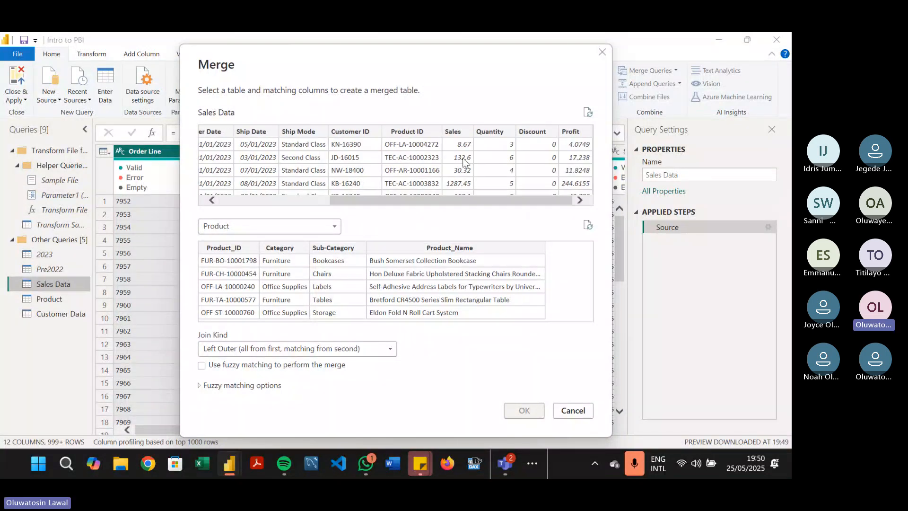
pyautogui.click(419, 133)
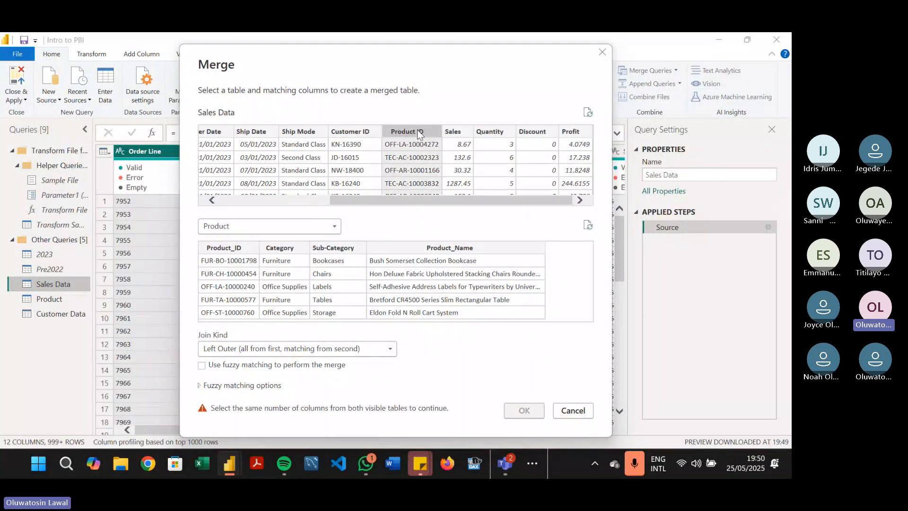
pyautogui.click(232, 248)
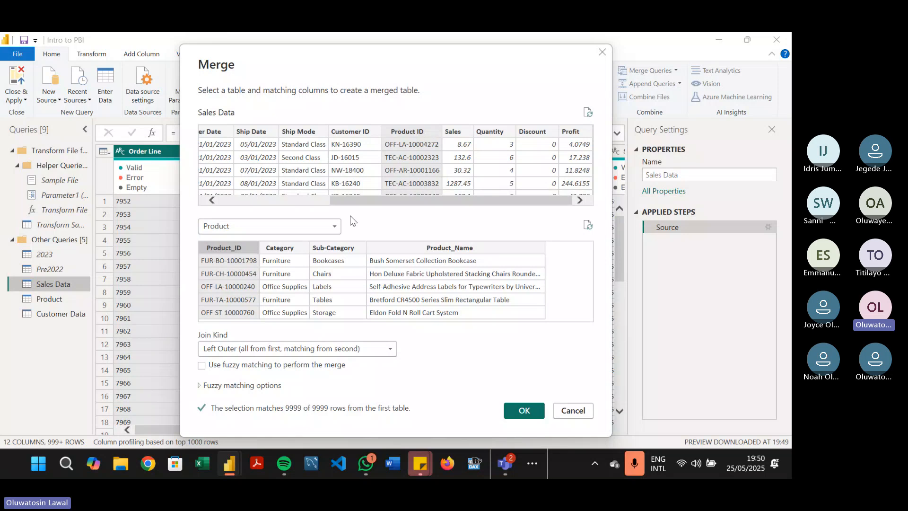
pyautogui.click(389, 159)
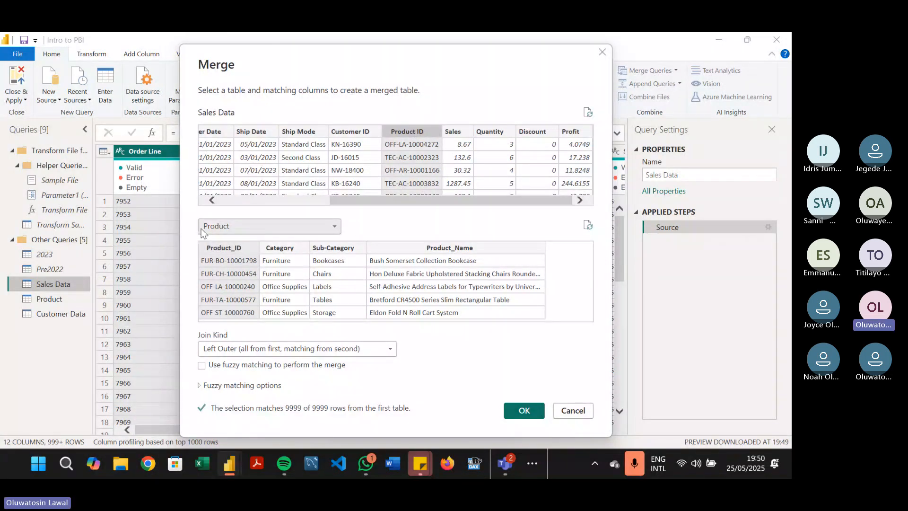
pyautogui.click(232, 249)
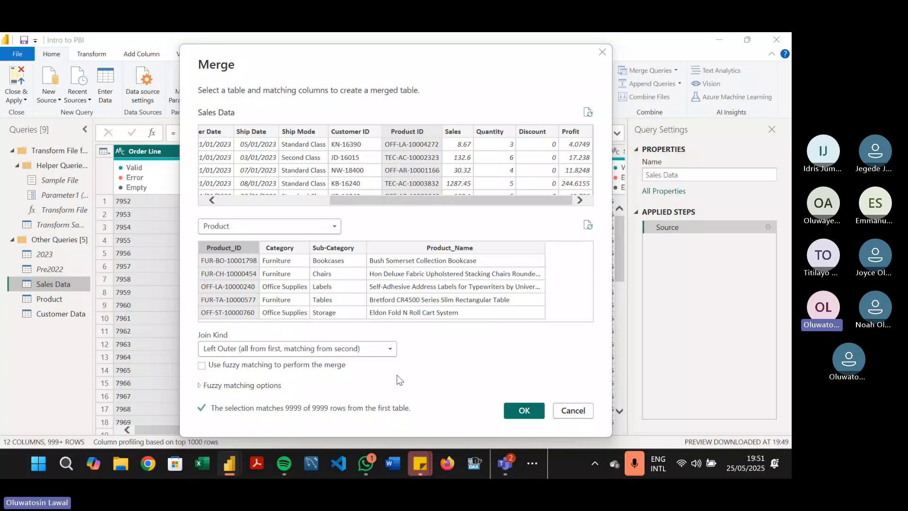
pyautogui.click(229, 368)
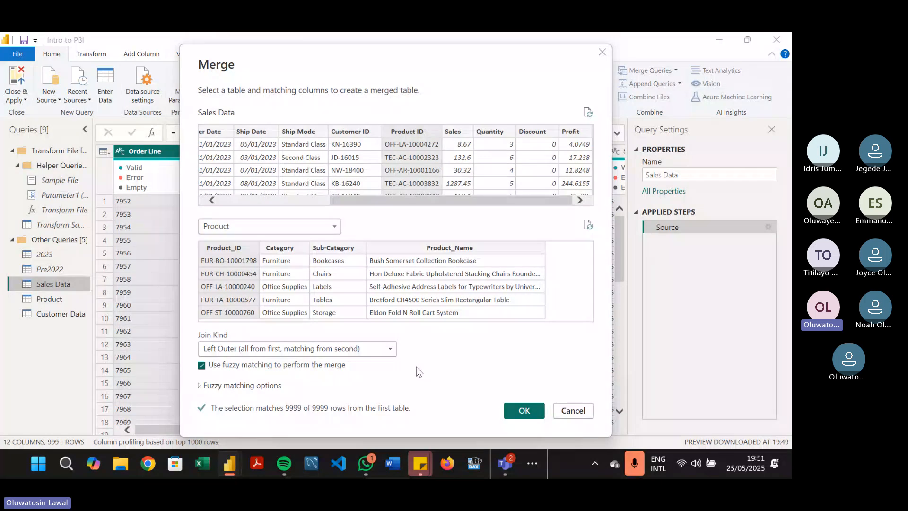
pyautogui.click(219, 364)
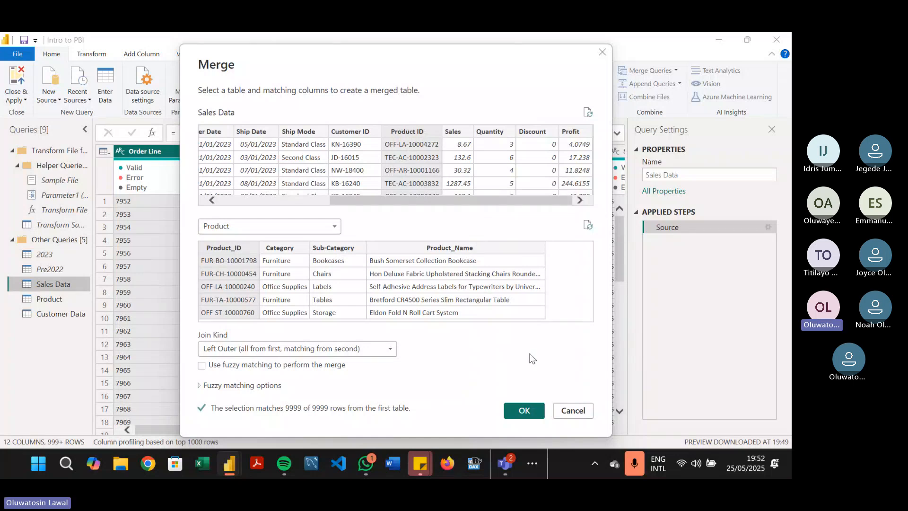
pyautogui.click(525, 411)
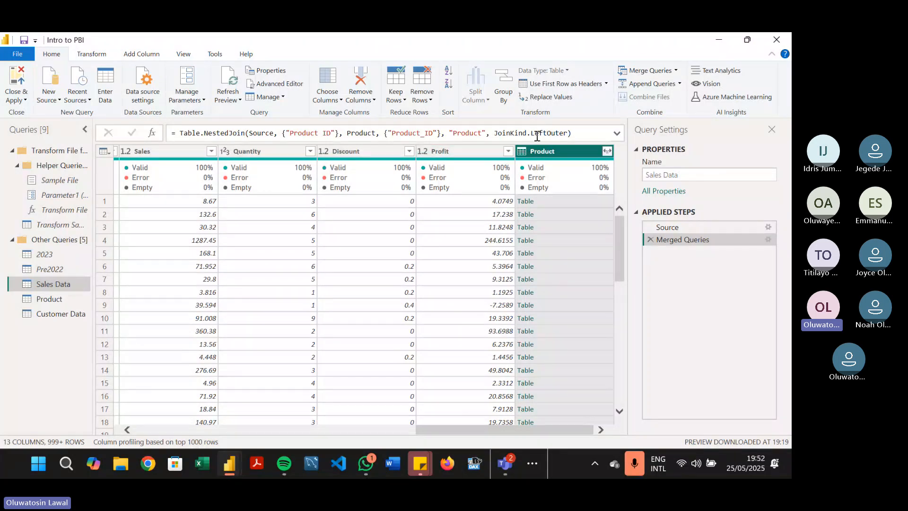
# Expand the merged Product column to include only Product_Name, without the original column name as prefix.
pyautogui.click(608, 151)
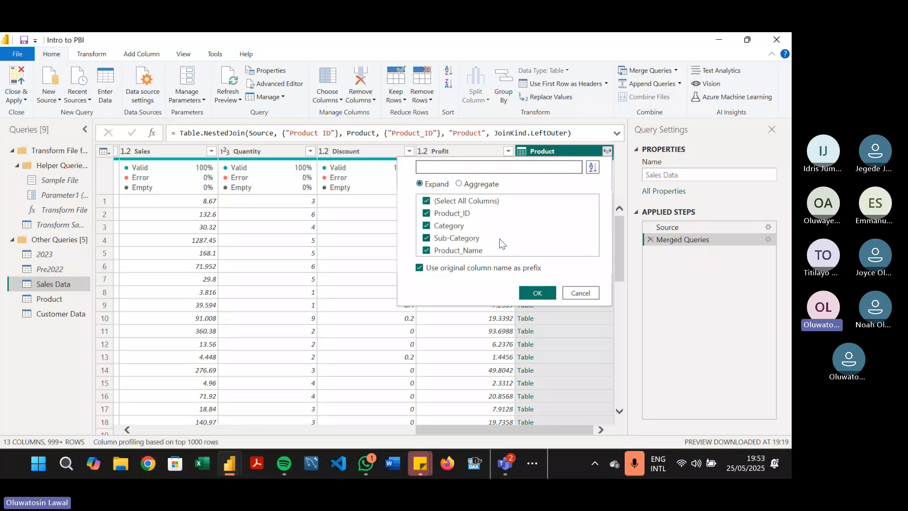
pyautogui.click(475, 202)
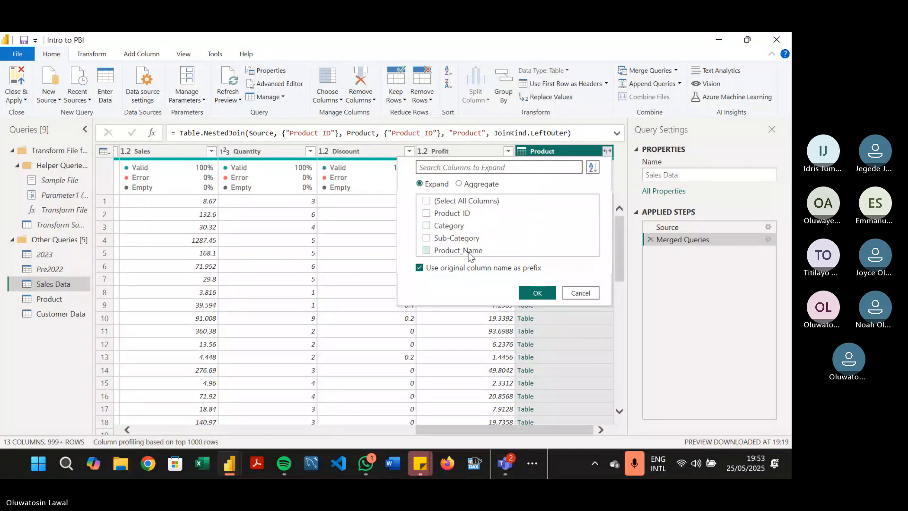
pyautogui.click(471, 253)
pyautogui.click(471, 267)
pyautogui.click(538, 293)
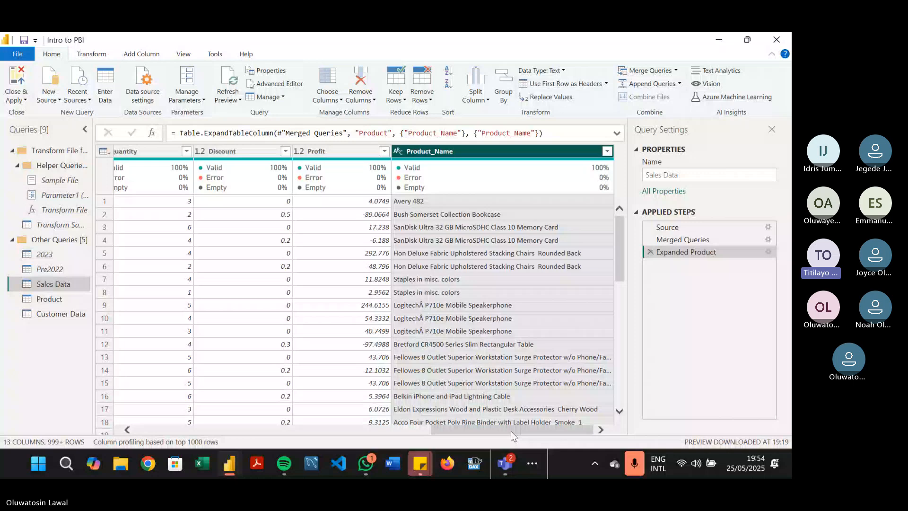
# Switch to the Microsoft Teams meeting window to view the participants, and return to Power Query.
pyautogui.click(506, 468)
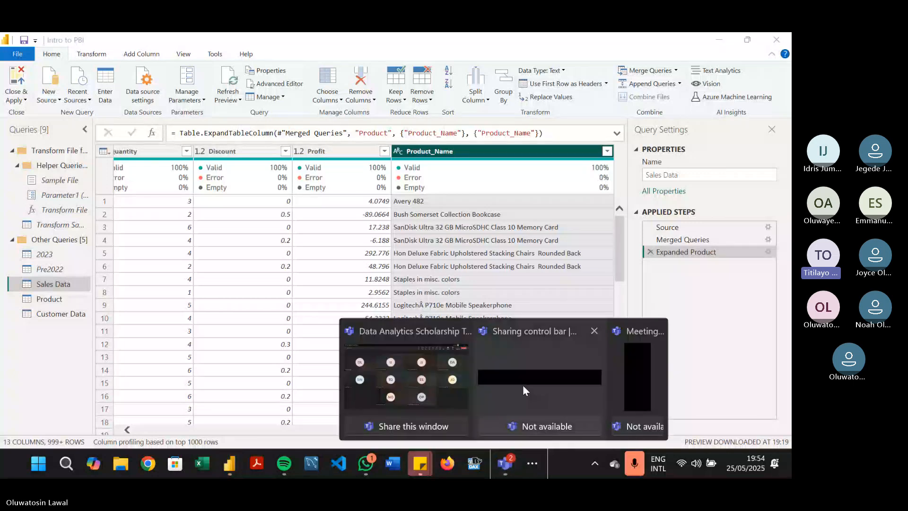
pyautogui.click(445, 378)
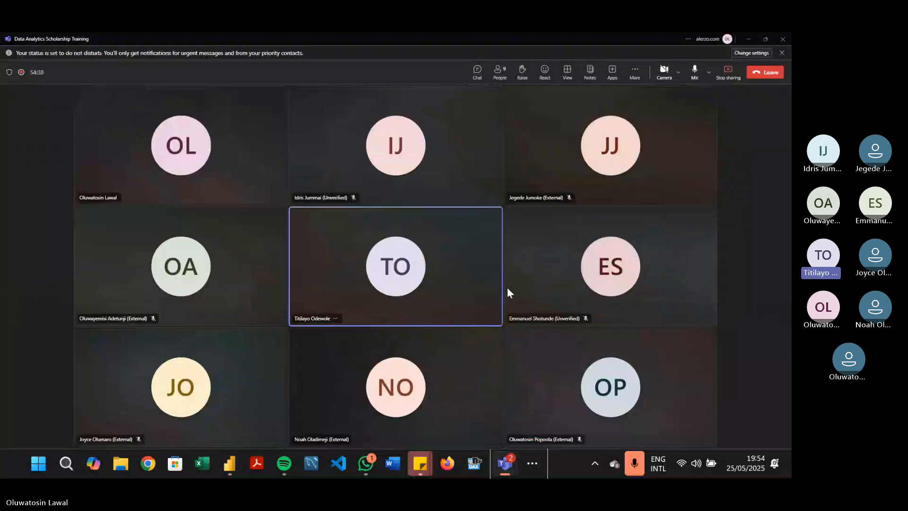
pyautogui.click(750, 40)
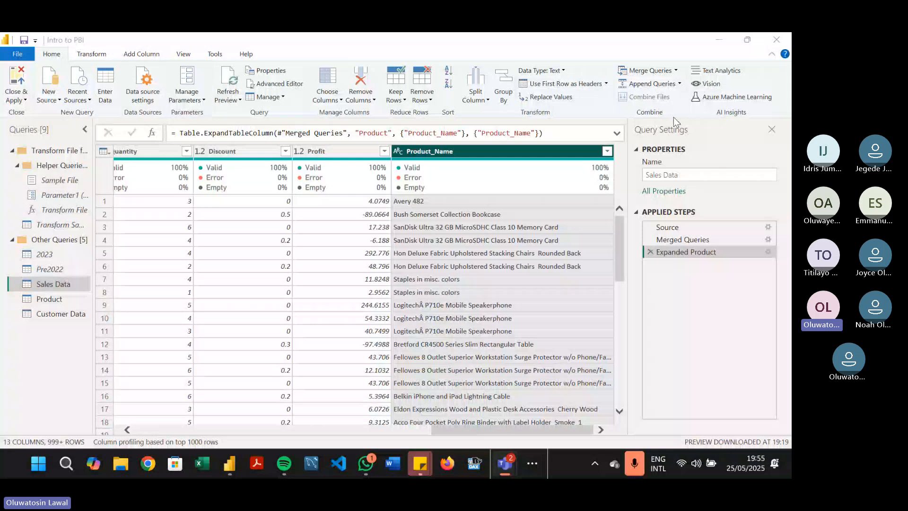
pyautogui.click(676, 71)
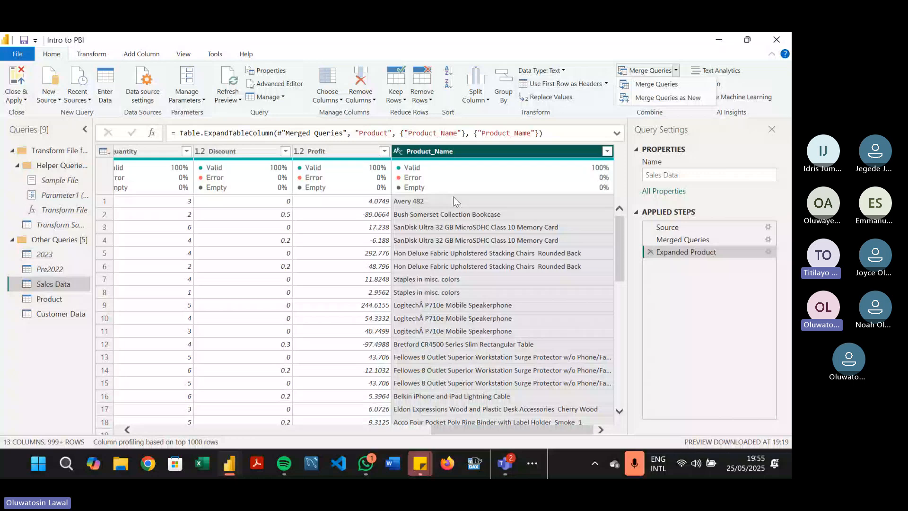
pyautogui.click(670, 51)
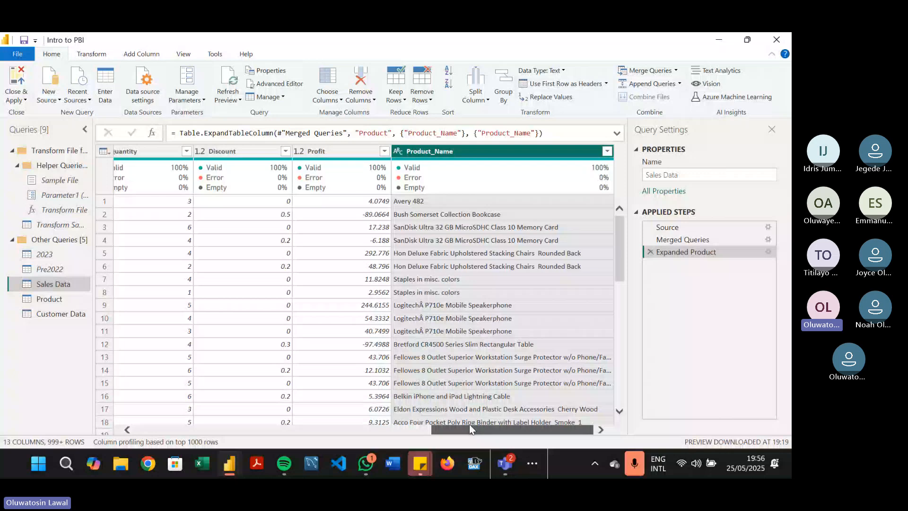
pyautogui.moveTo(469, 426); pyautogui.dragTo(311, 428)
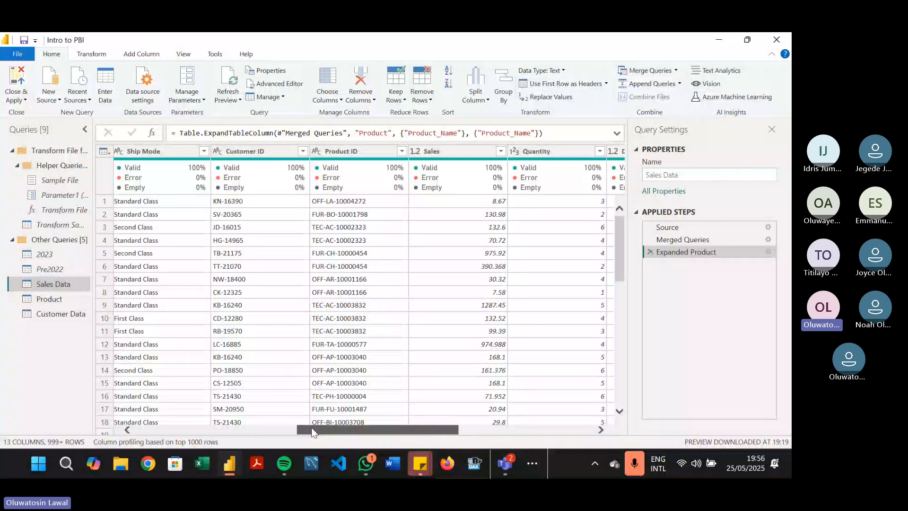
pyautogui.moveTo(311, 427); pyautogui.dragTo(446, 428)
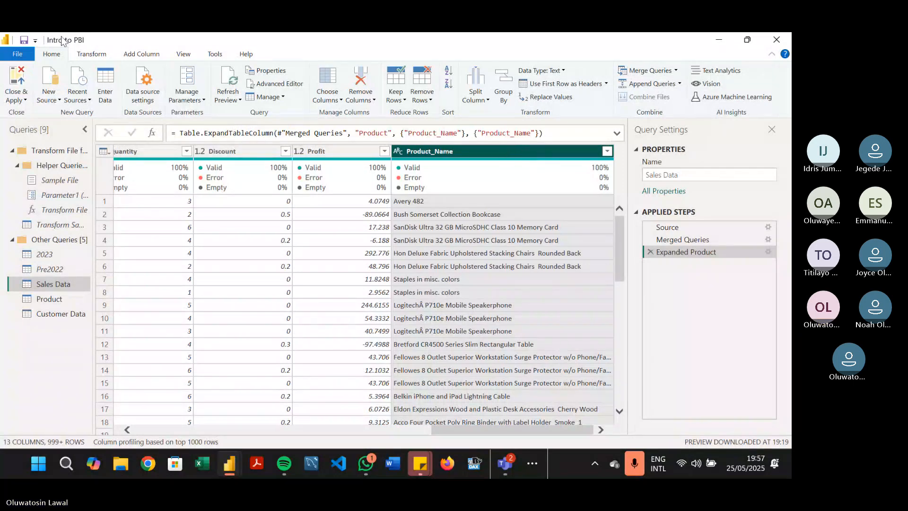
# Examine the text formatting options available for the Product_Name column of Sales Data.
pyautogui.click(97, 57)
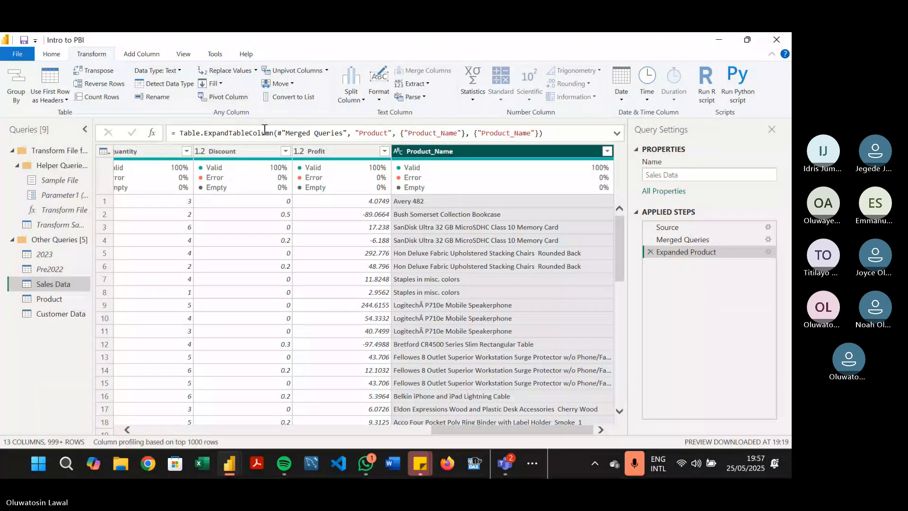
pyautogui.click(379, 97)
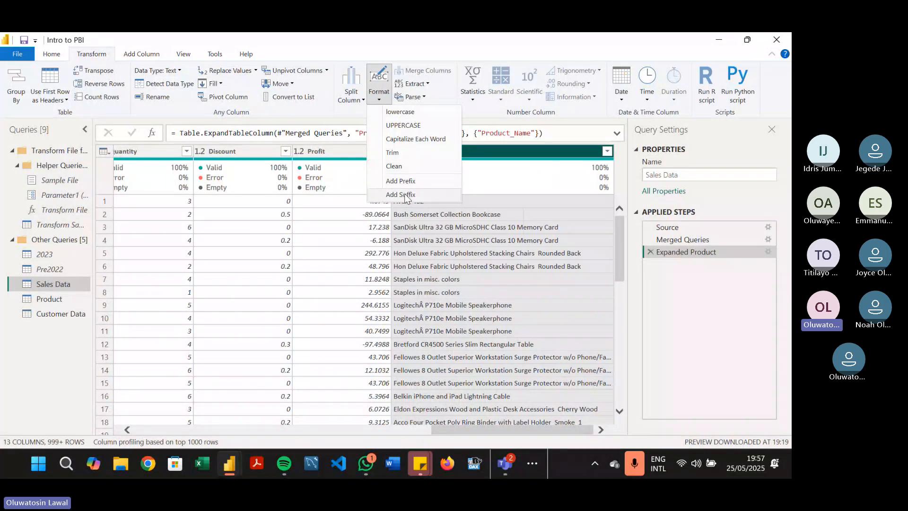
pyautogui.click(485, 154)
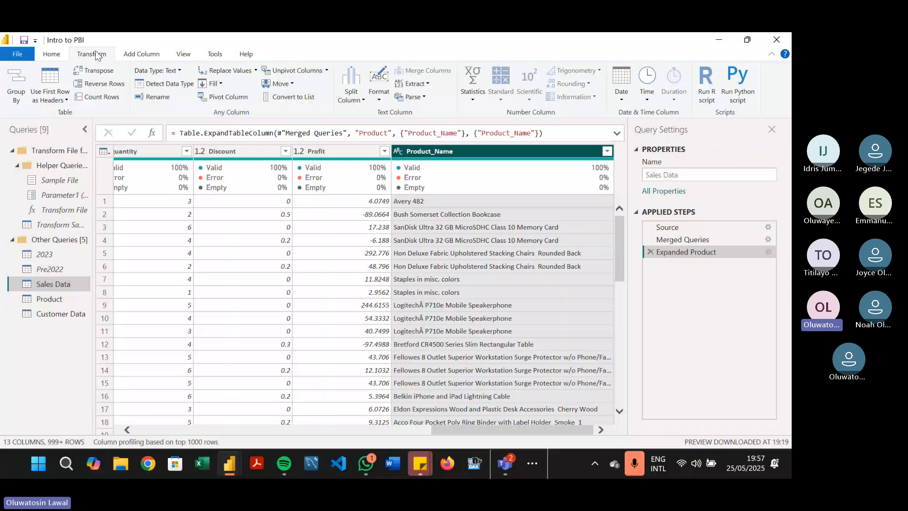
pyautogui.click(385, 97)
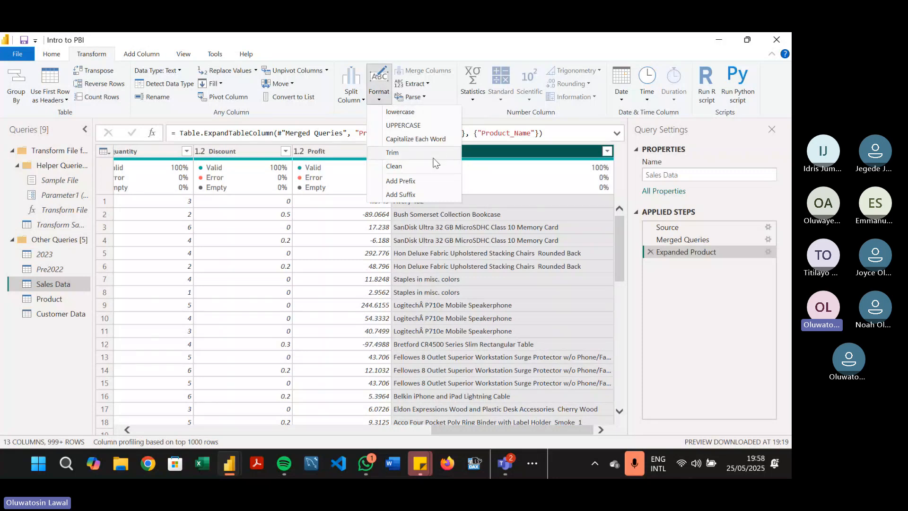
pyautogui.click(464, 151)
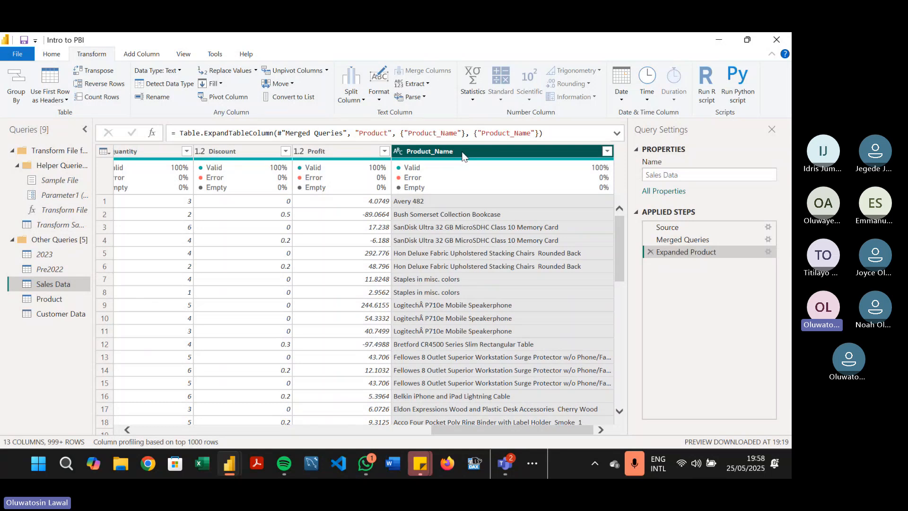
pyautogui.rightClick(458, 152)
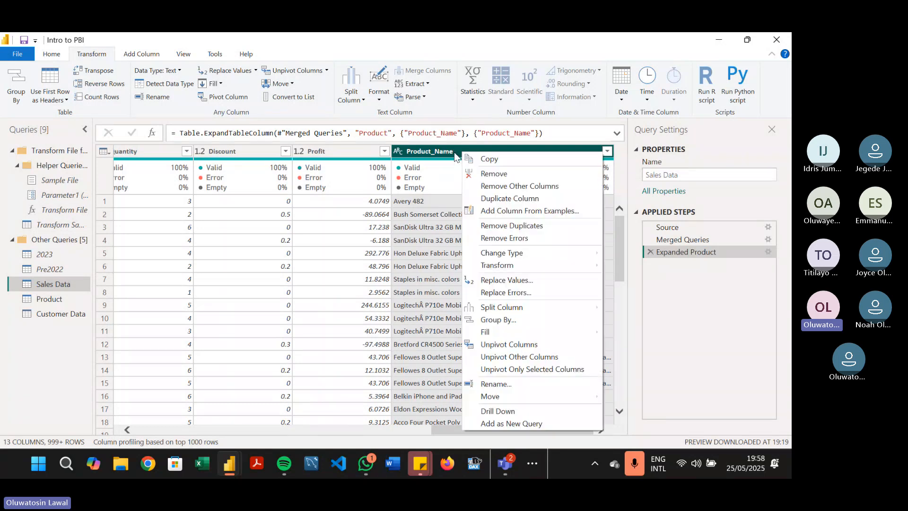
pyautogui.press('Escape')
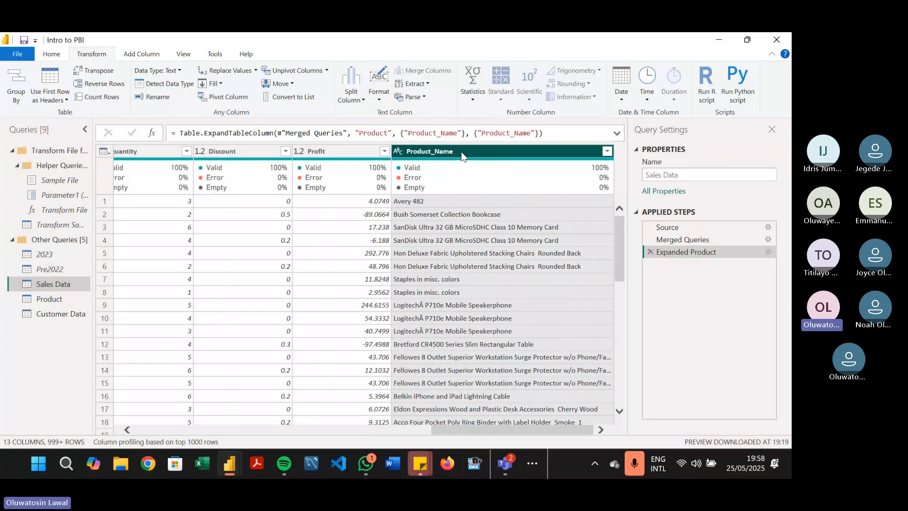
# Transform the Product_Name column's text to lowercase.
pyautogui.rightClick(462, 156)
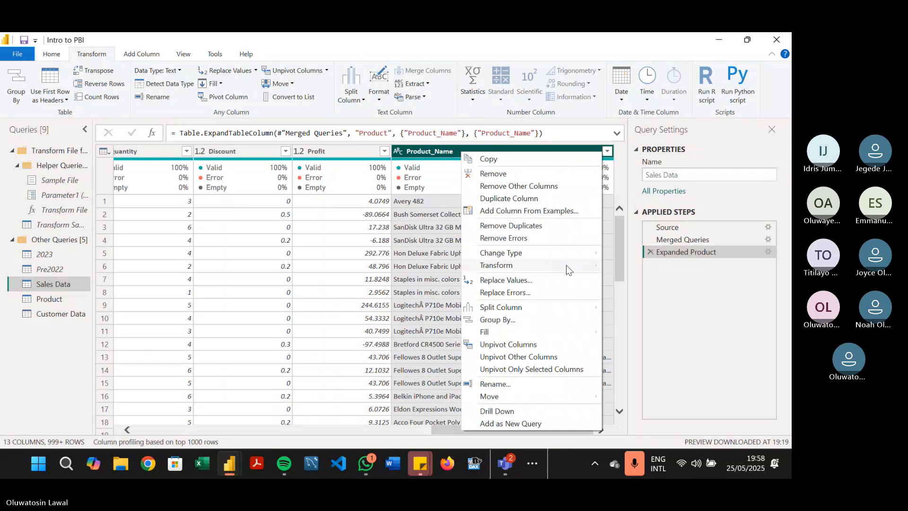
pyautogui.moveTo(567, 265)
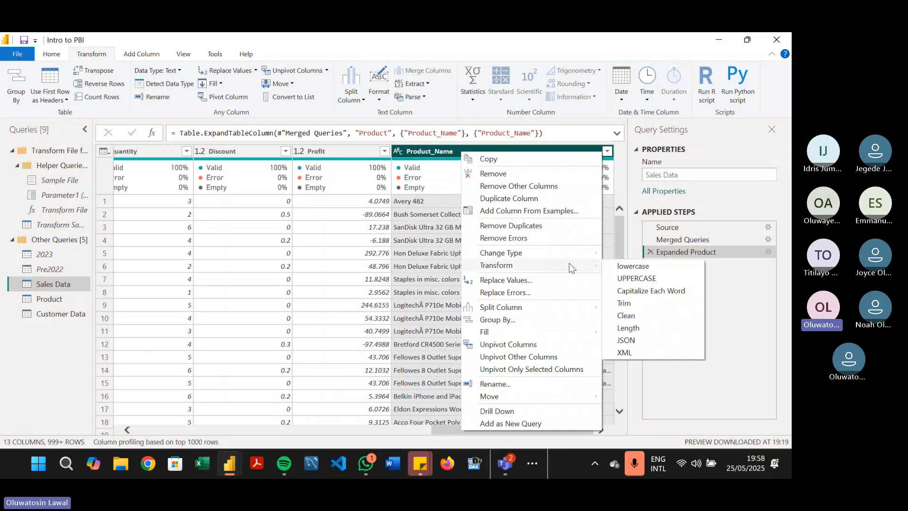
pyautogui.rightClick(457, 153)
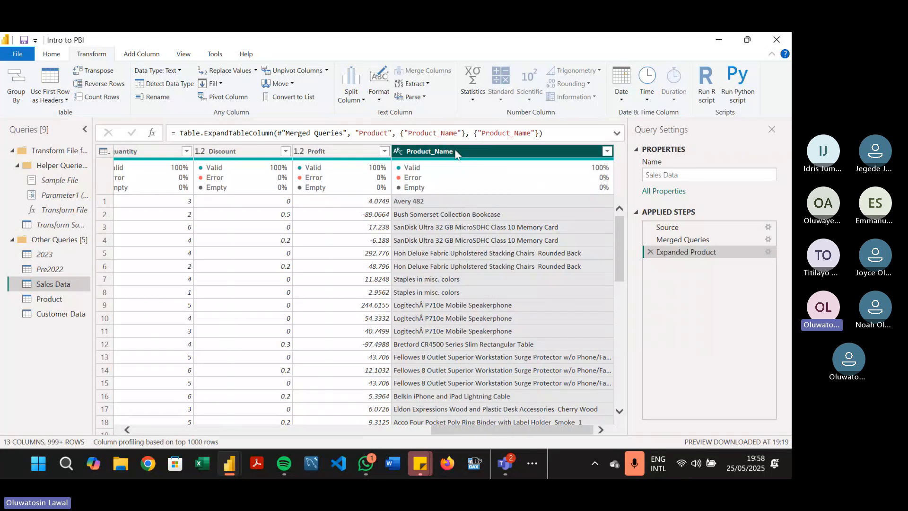
pyautogui.rightClick(455, 152)
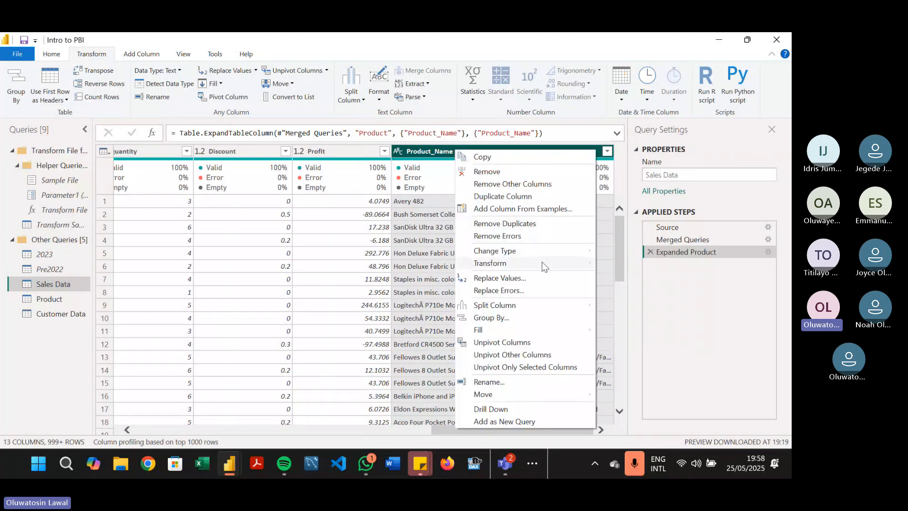
pyautogui.moveTo(566, 265)
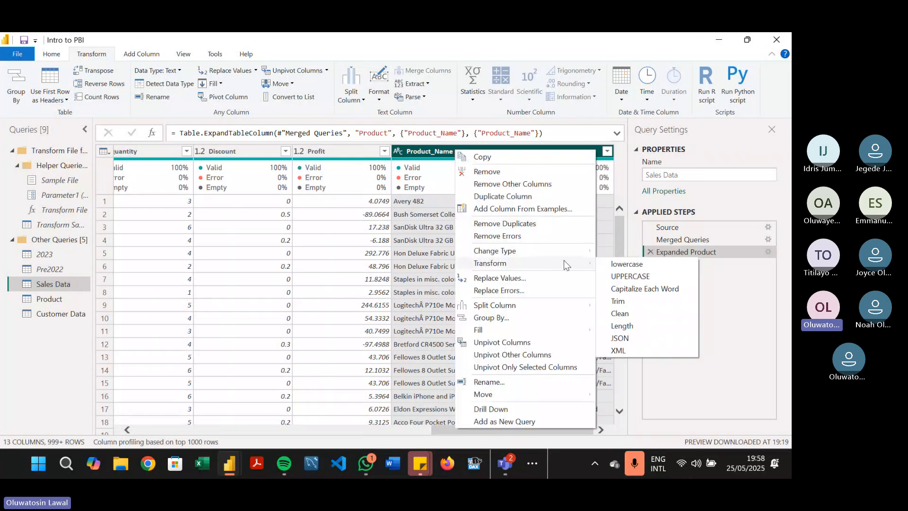
pyautogui.click(615, 265)
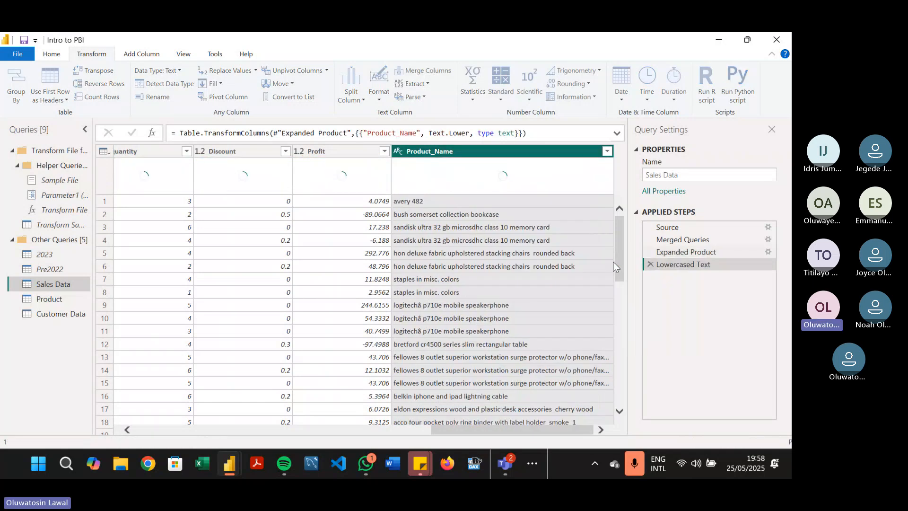
# Transform the Product_Name column's text to UPPERCASE, followed by Capitalize Each Word.
pyautogui.rightClick(512, 150)
pyautogui.moveTo(611, 261)
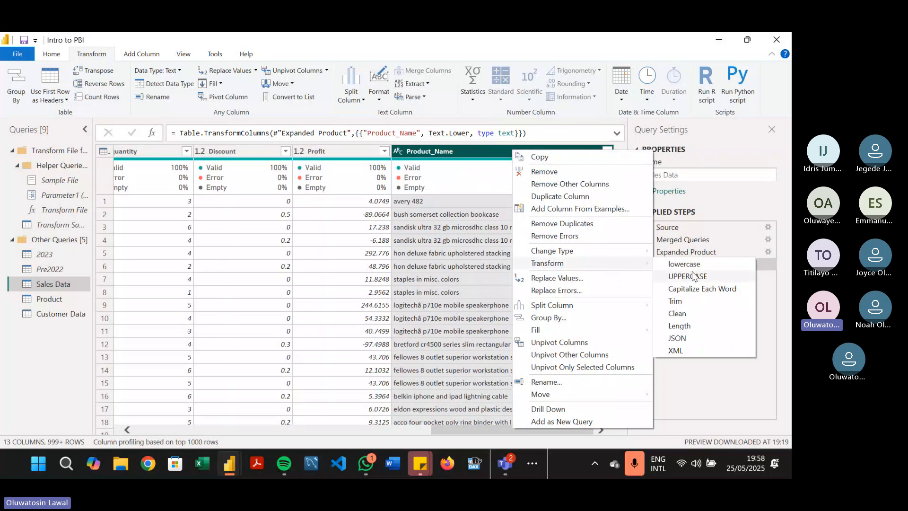
pyautogui.click(689, 274)
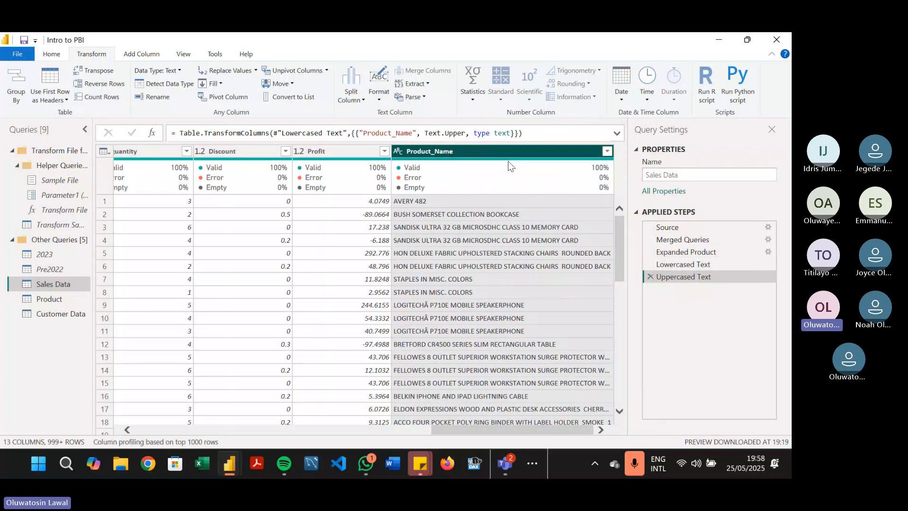
pyautogui.rightClick(459, 153)
pyautogui.moveTo(604, 270)
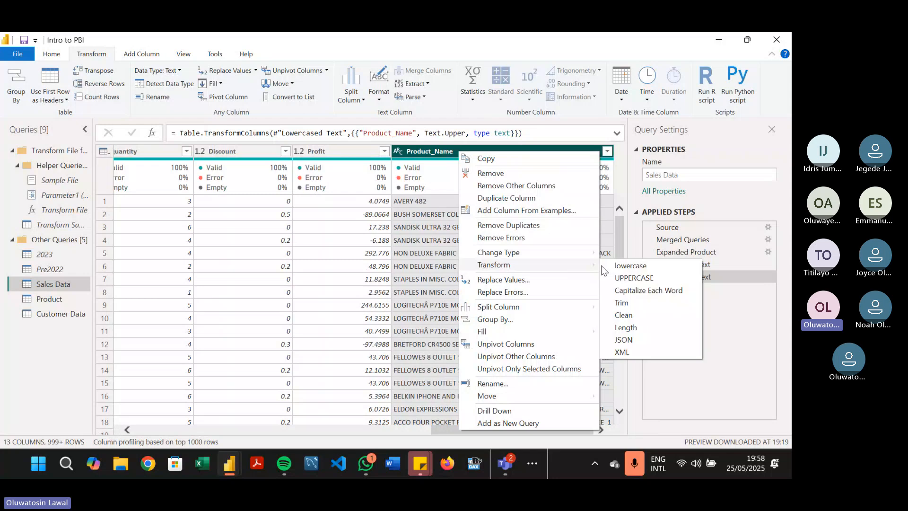
pyautogui.click(689, 290)
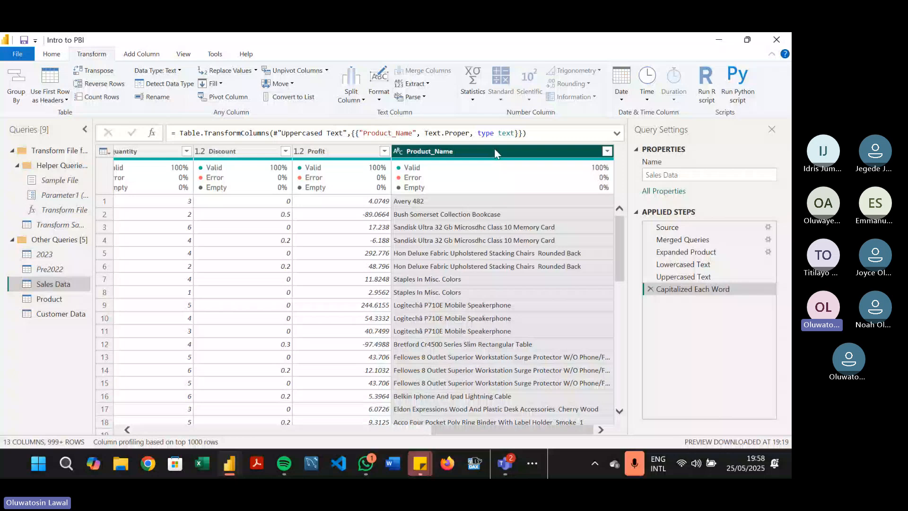
# Delete Sales Data's three text-case steps, the Expanded Product step and the Merged Queries step, keeping only Source.
pyautogui.click(651, 289)
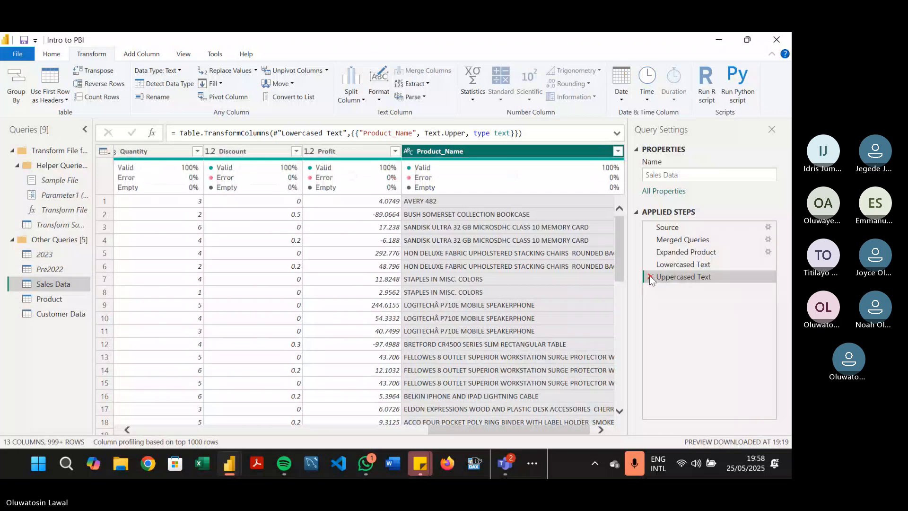
pyautogui.click(650, 277)
pyautogui.click(651, 264)
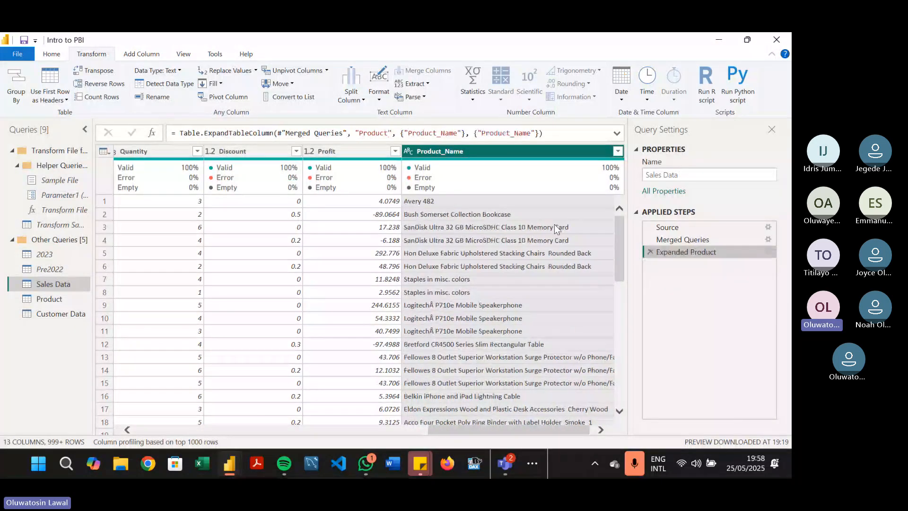
pyautogui.click(650, 252)
pyautogui.click(649, 240)
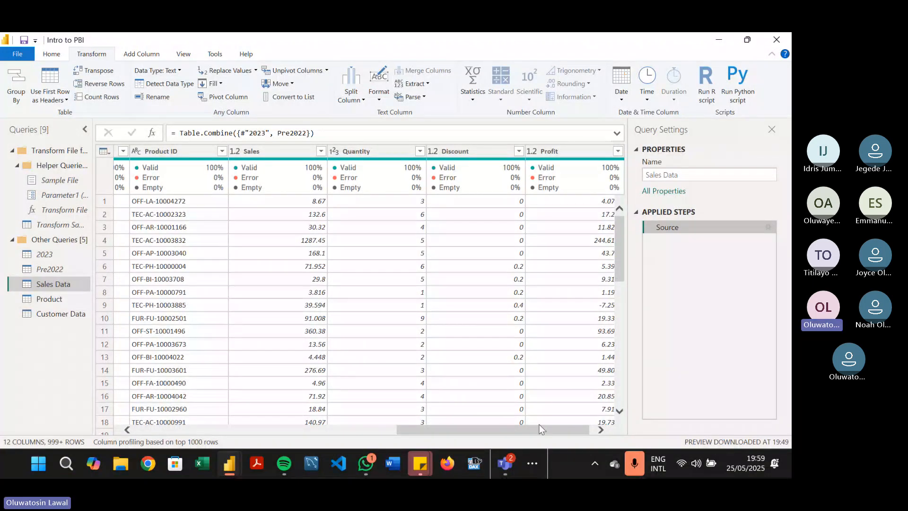
# Look across the Sales Data columns, check the Microsoft Teams meeting window, and return to Power Query.
pyautogui.moveTo(539, 424); pyautogui.dragTo(626, 426)
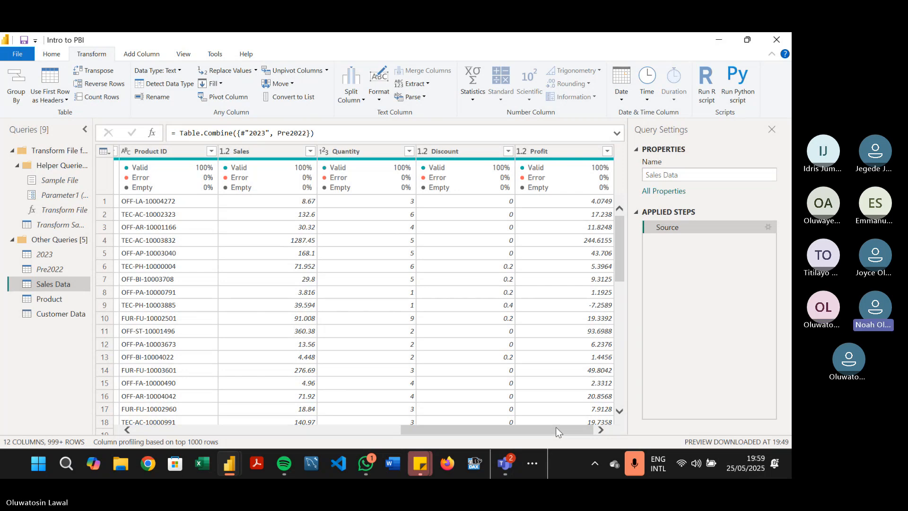
pyautogui.moveTo(556, 428); pyautogui.dragTo(260, 413)
pyautogui.click(504, 467)
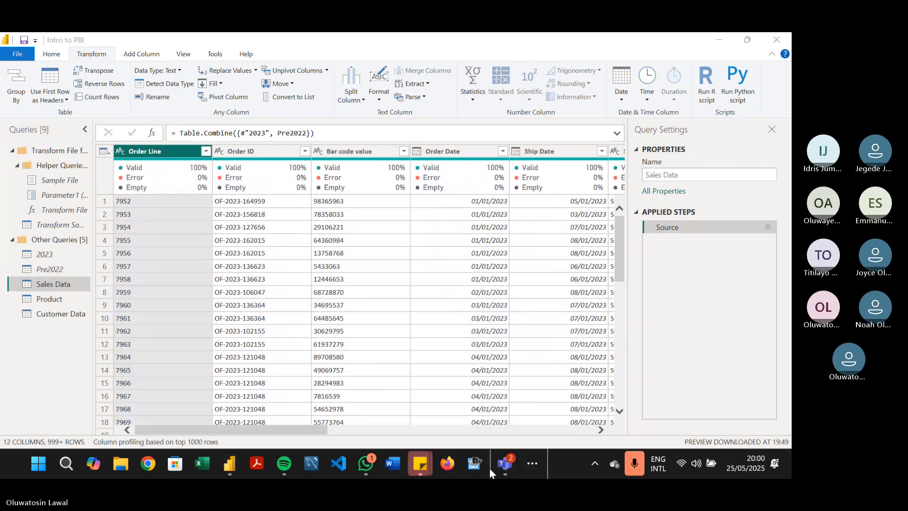
pyautogui.moveTo(504, 467)
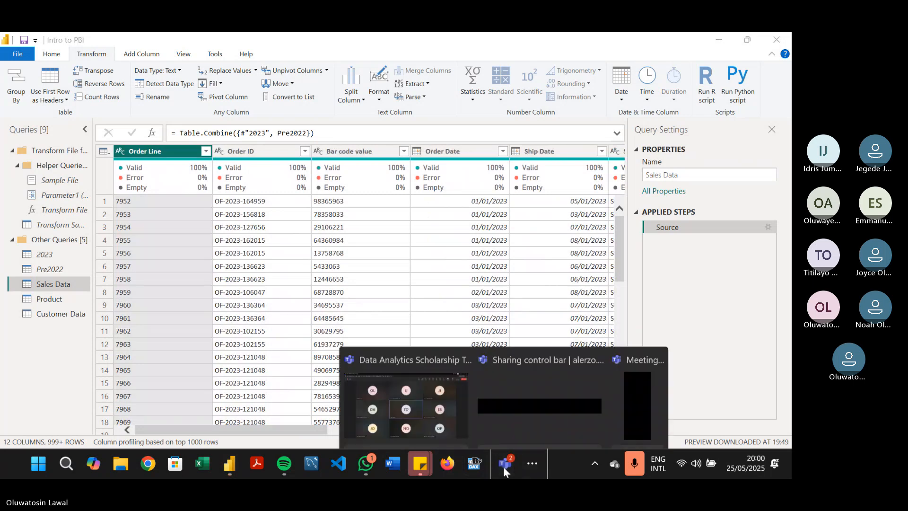
pyautogui.click(427, 369)
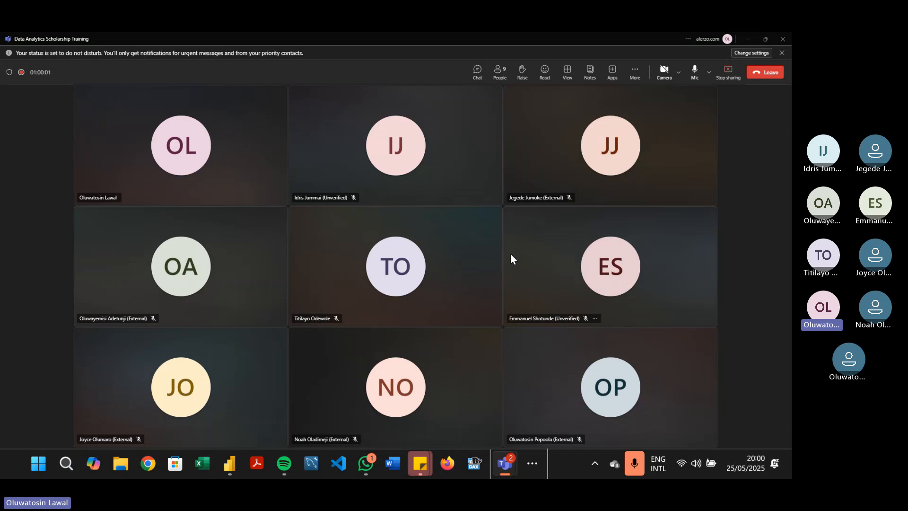
pyautogui.hotkey('alt', 'Tab')
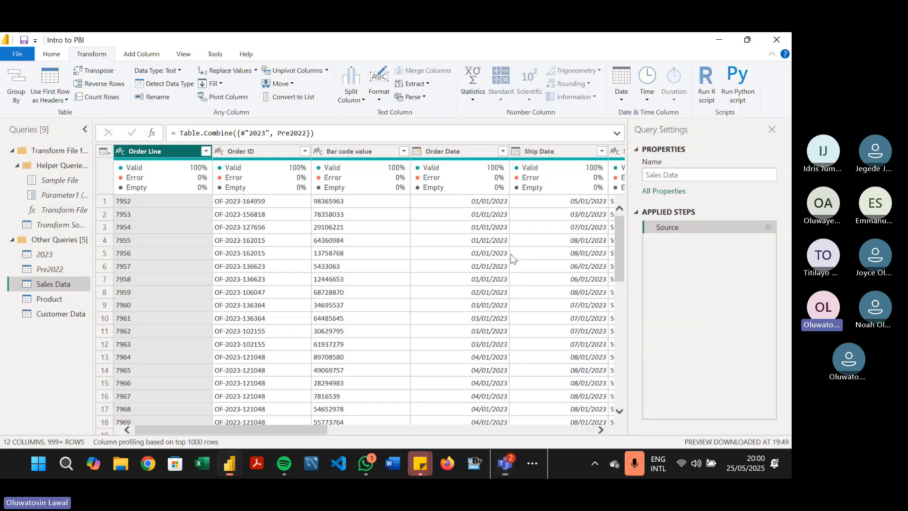
# Review the Sales Data columns from Order Line to Profit with the column-adding commands on display.
pyautogui.click(145, 55)
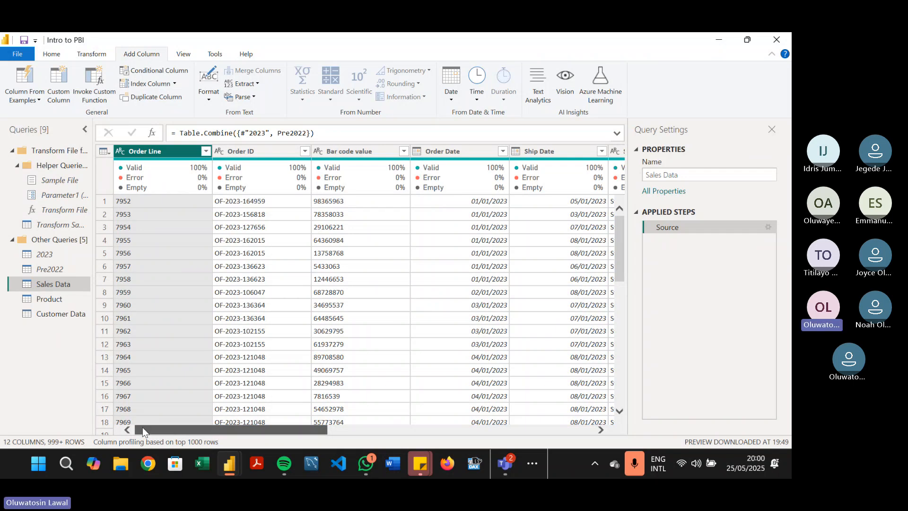
pyautogui.moveTo(143, 427); pyautogui.dragTo(201, 430)
pyautogui.moveTo(208, 427); pyautogui.dragTo(480, 428)
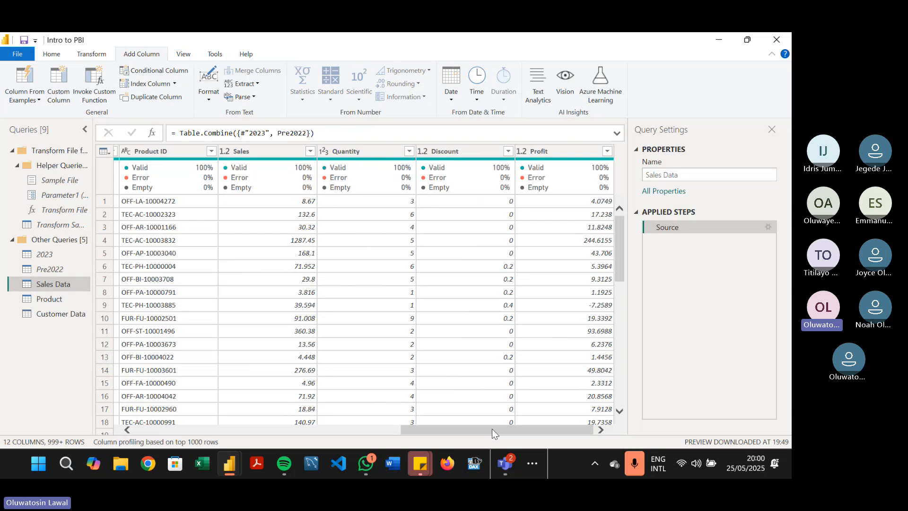
pyautogui.moveTo(492, 429); pyautogui.dragTo(187, 439)
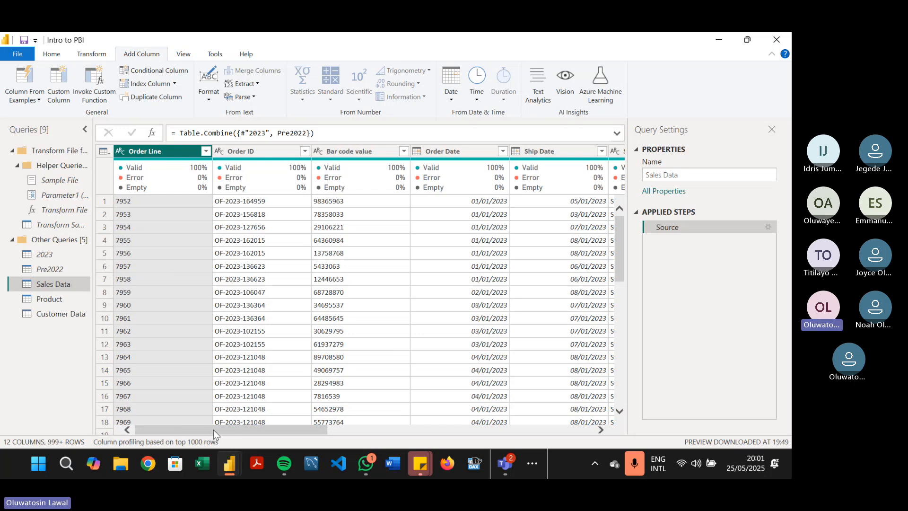
pyautogui.moveTo(214, 429); pyautogui.dragTo(492, 430)
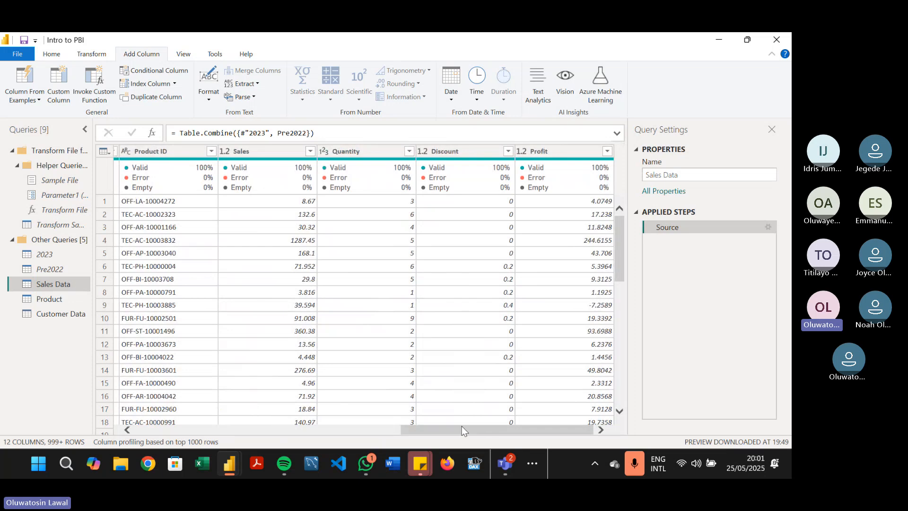
pyautogui.moveTo(461, 429); pyautogui.dragTo(181, 431)
# Start a conditional column named Age Category in the Customer Data query.
pyautogui.click(73, 314)
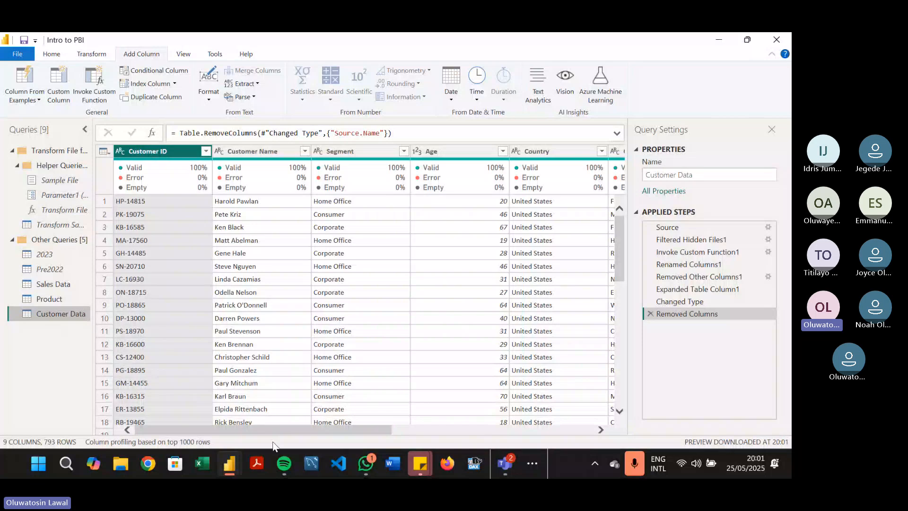
pyautogui.moveTo(268, 427); pyautogui.dragTo(329, 427)
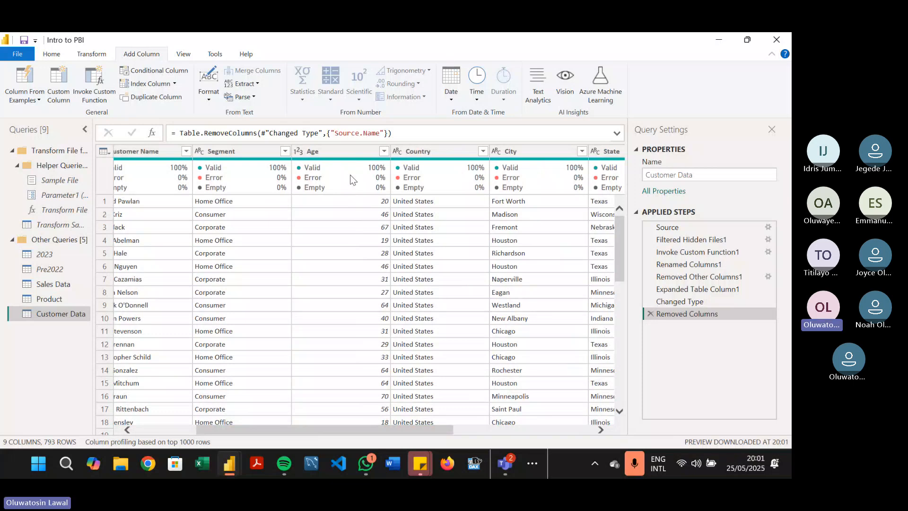
pyautogui.click(325, 152)
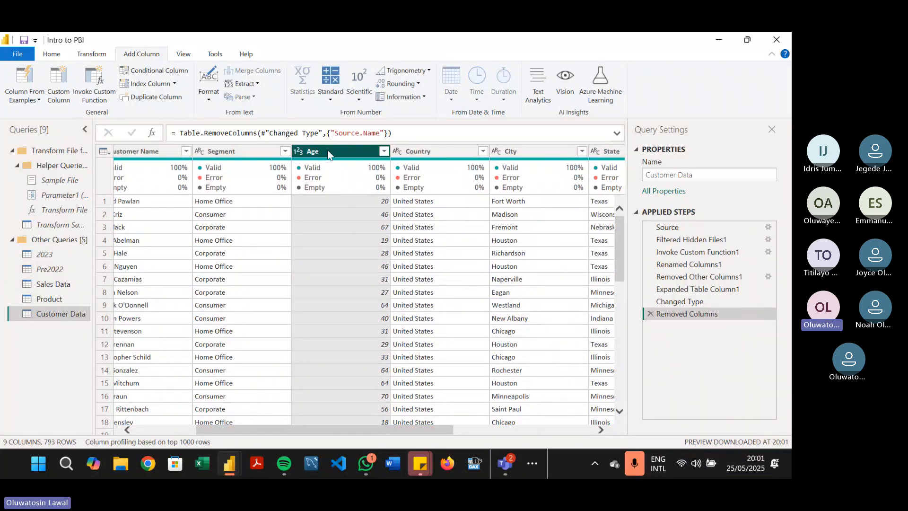
pyautogui.moveTo(264, 426); pyautogui.dragTo(195, 428)
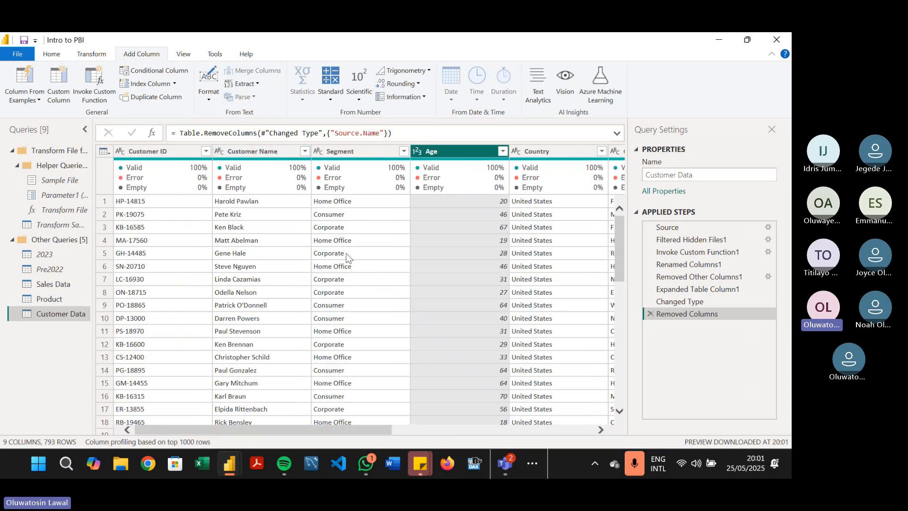
pyautogui.moveTo(307, 427); pyautogui.dragTo(386, 429)
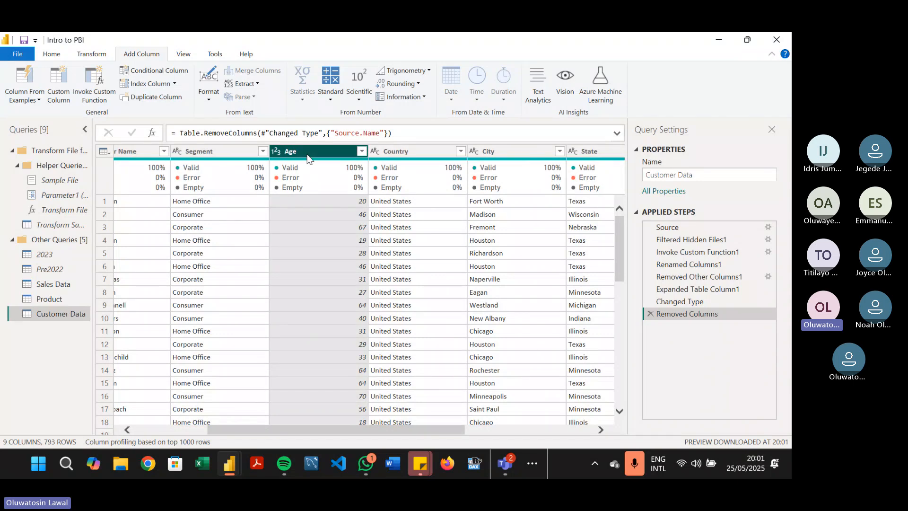
pyautogui.click(164, 74)
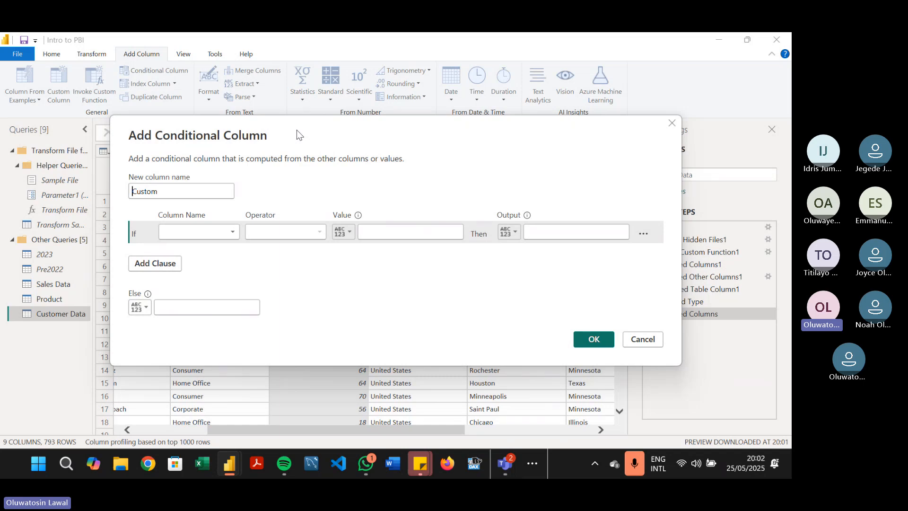
pyautogui.doubleClick(159, 192)
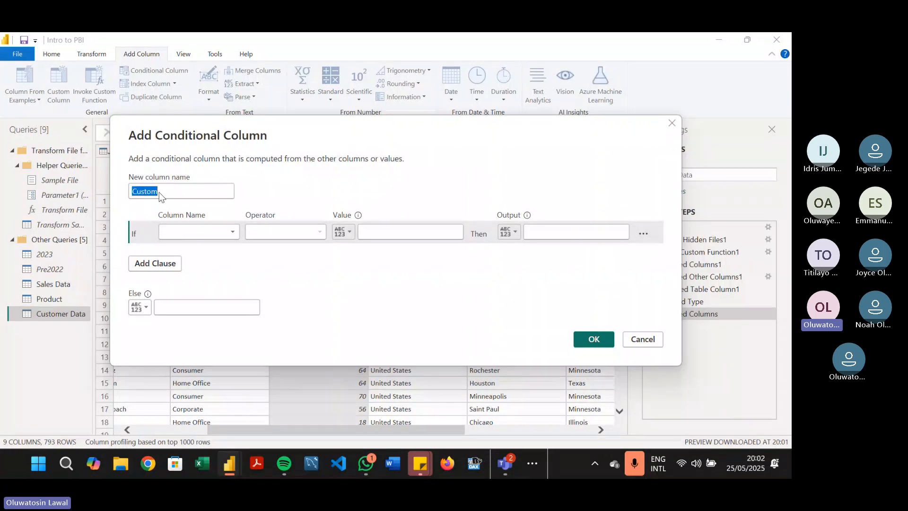
pyautogui.press('BackSpace')
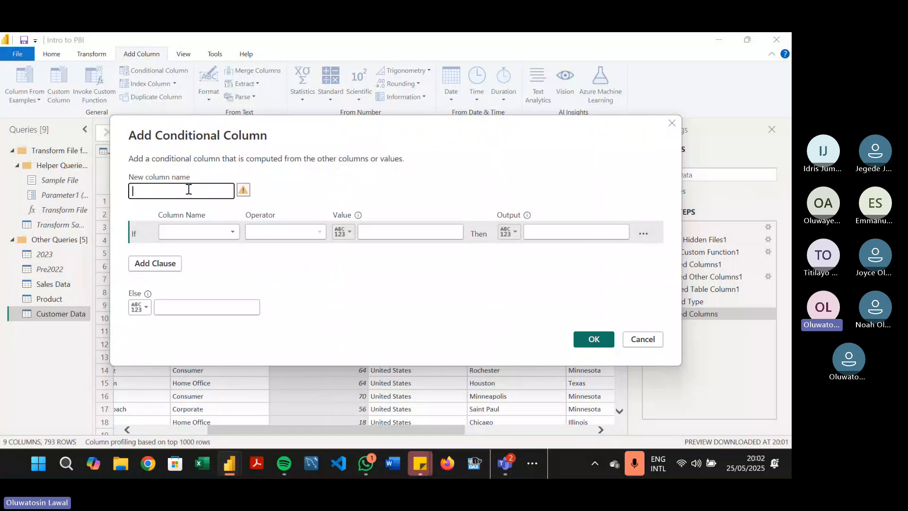
pyautogui.write('Age Categor')
pyautogui.write('y')
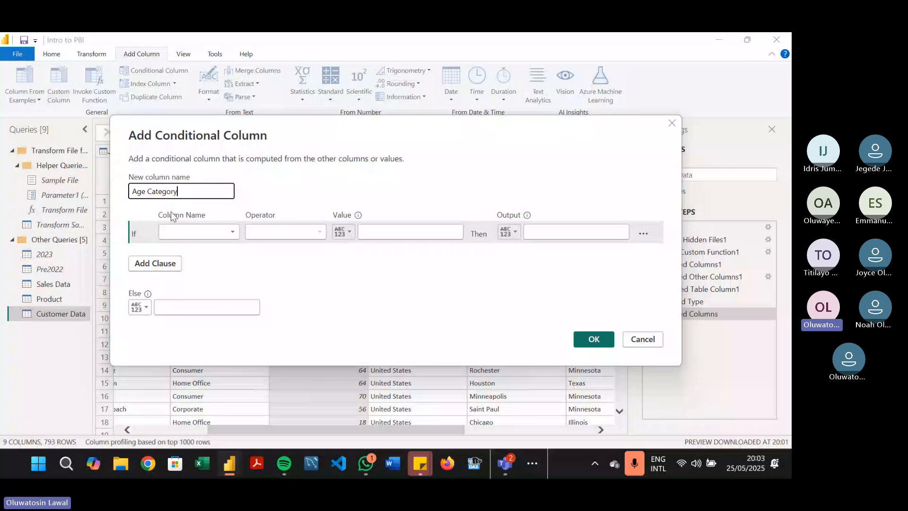
# Define the first clause's condition as Age is less than or equal to 30.
pyautogui.click(203, 232)
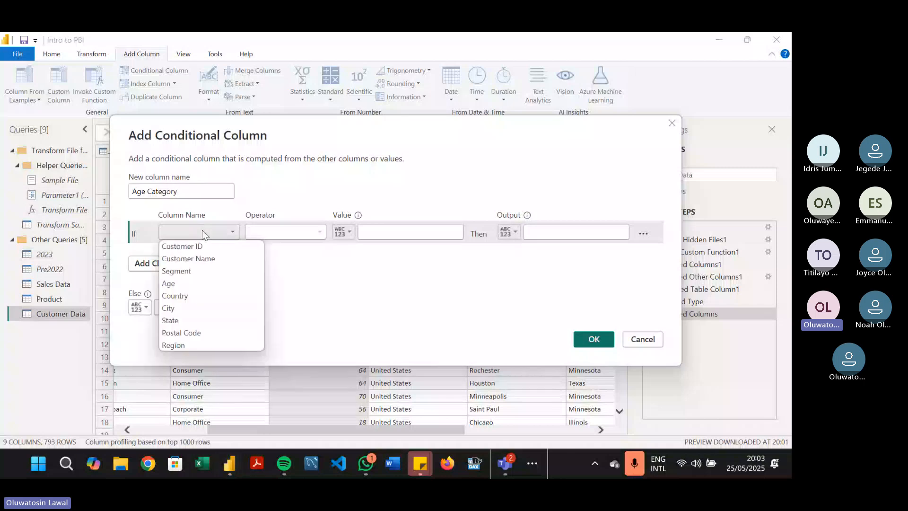
pyautogui.click(192, 284)
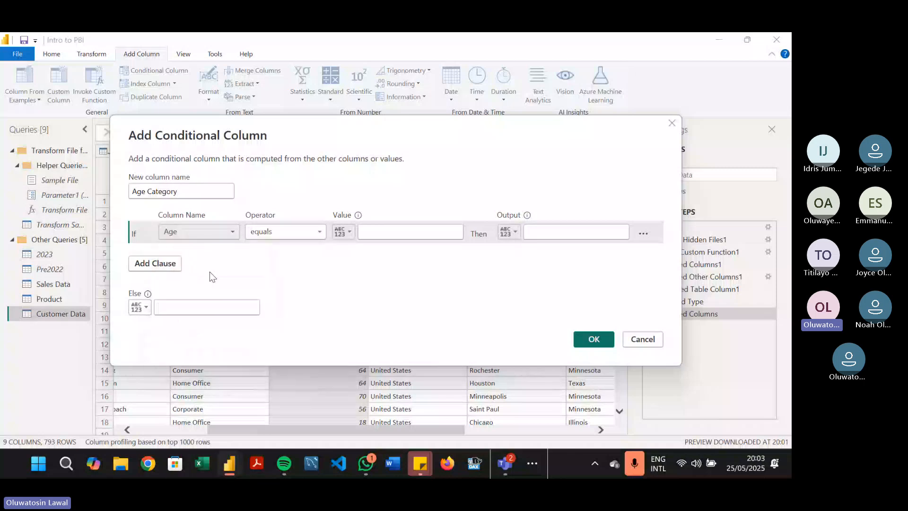
pyautogui.click(317, 235)
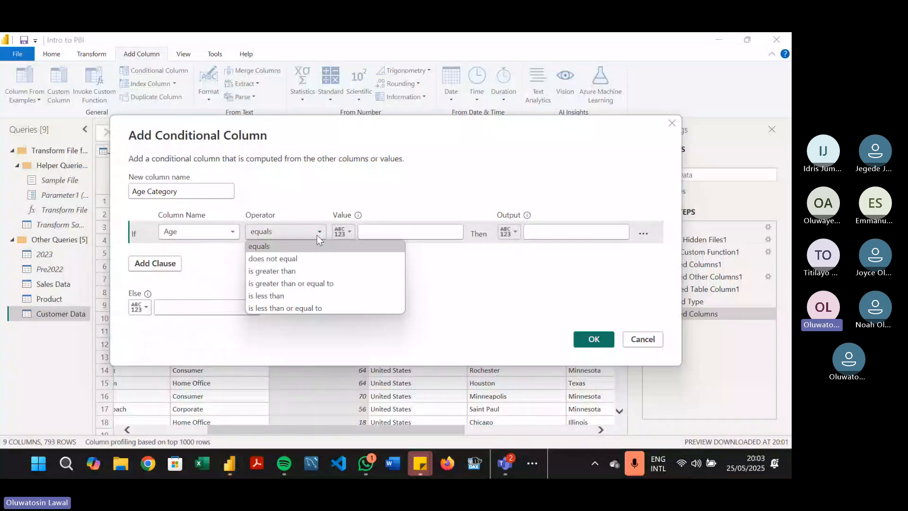
pyautogui.click(301, 308)
pyautogui.click(378, 232)
pyautogui.write('3')
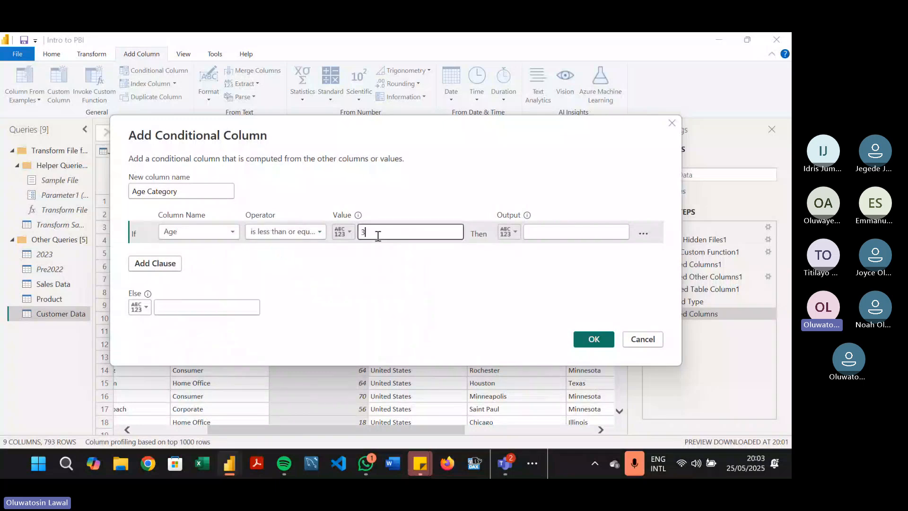
pyautogui.write('0')
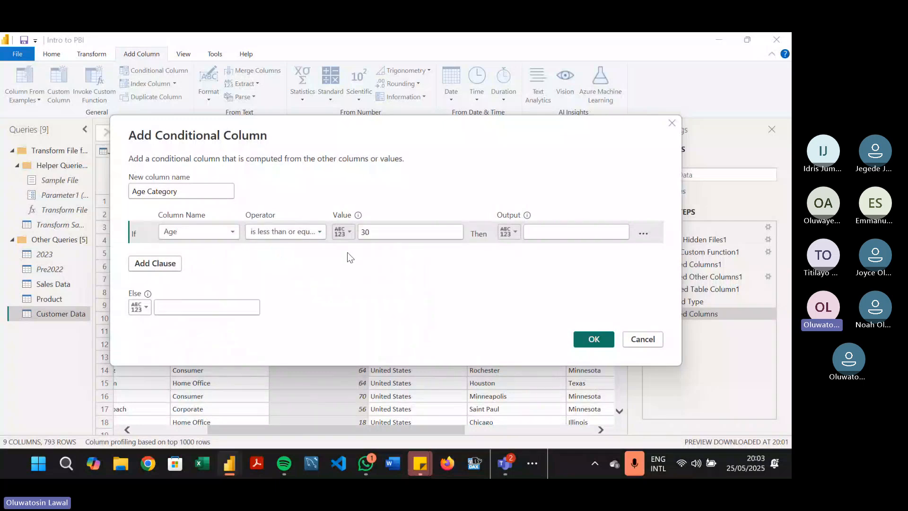
# Check the first clause's value-source options, keep Enter a value, and set the clause's output to Young.
pyautogui.click(349, 231)
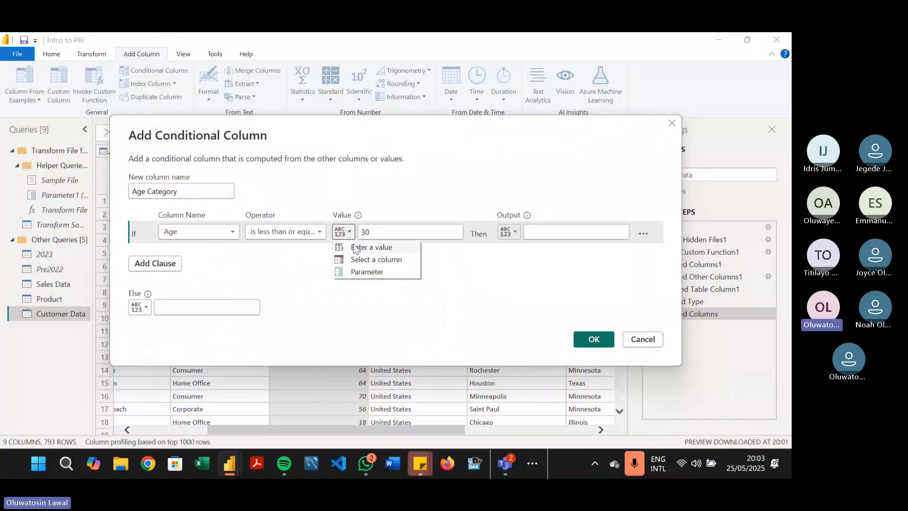
pyautogui.click(356, 248)
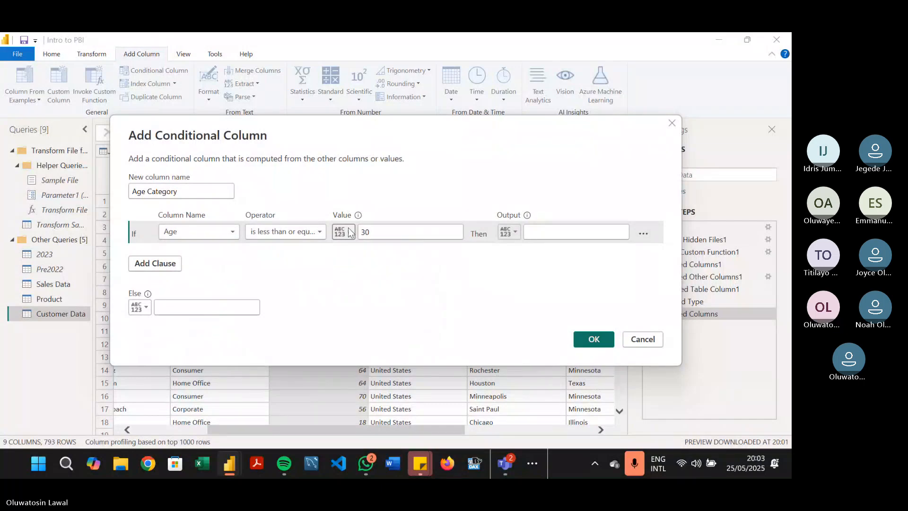
pyautogui.click(350, 232)
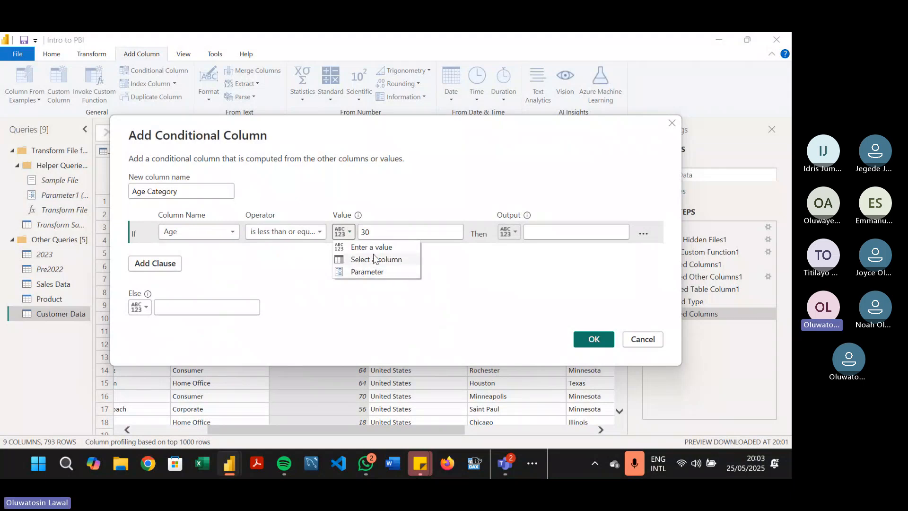
pyautogui.click(398, 214)
pyautogui.click(348, 231)
pyautogui.click(397, 231)
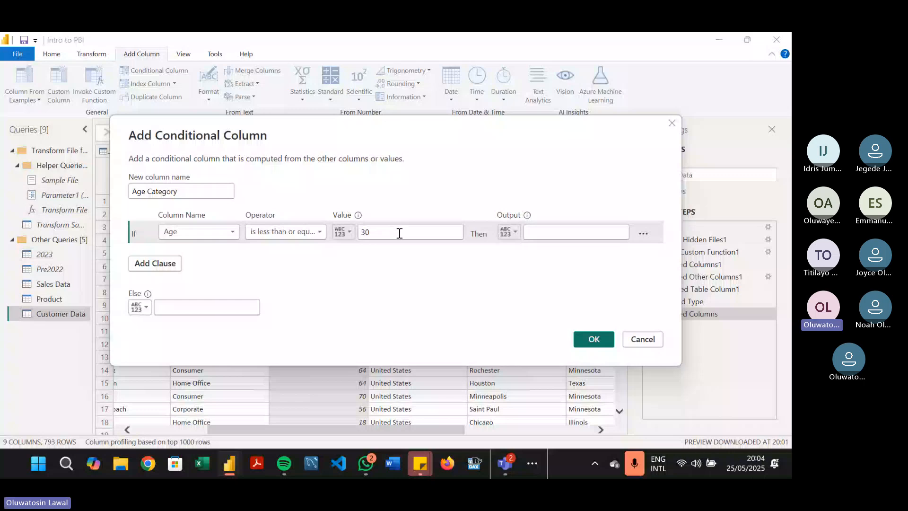
pyautogui.click(568, 232)
pyautogui.write('Young')
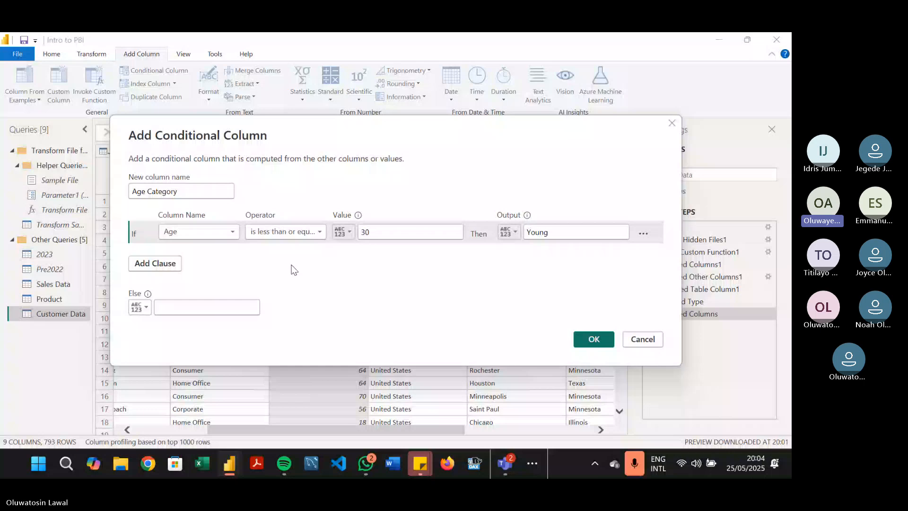
# Add an Else If clause that outputs Senior when Age is greater than 50.
pyautogui.click(155, 264)
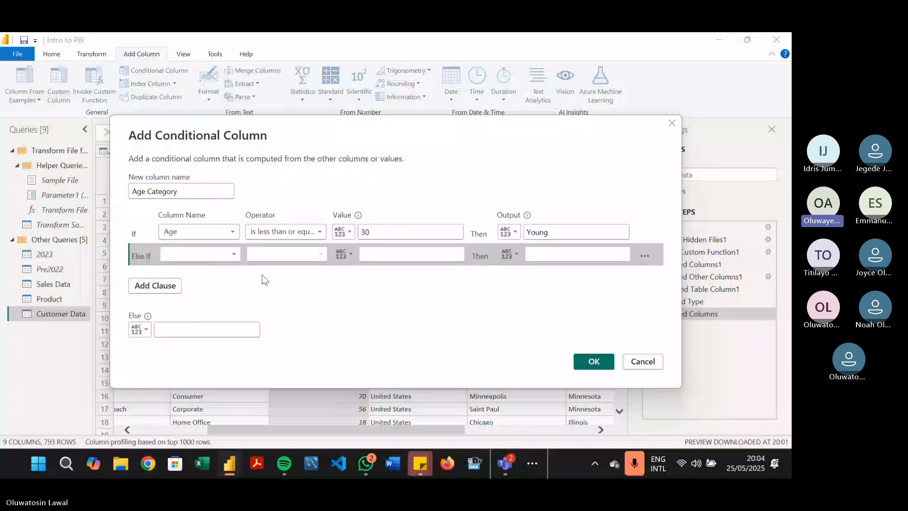
pyautogui.click(347, 233)
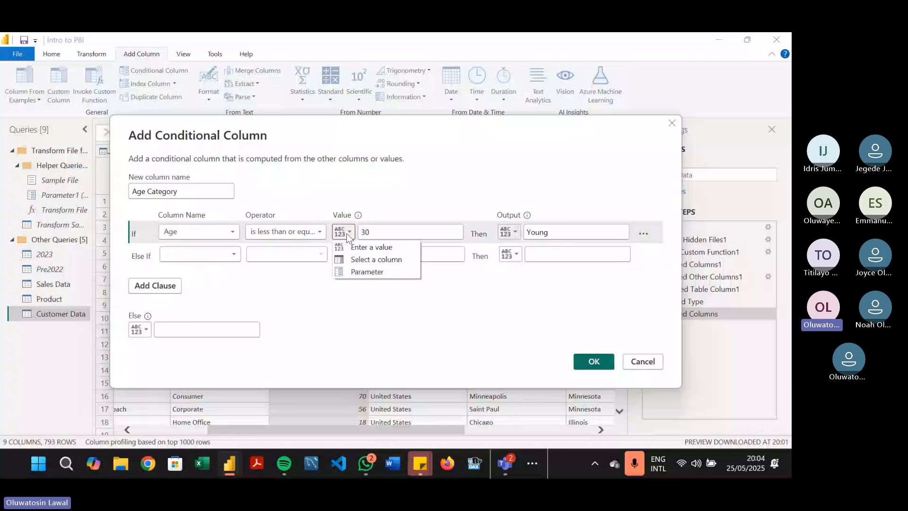
pyautogui.click(252, 244)
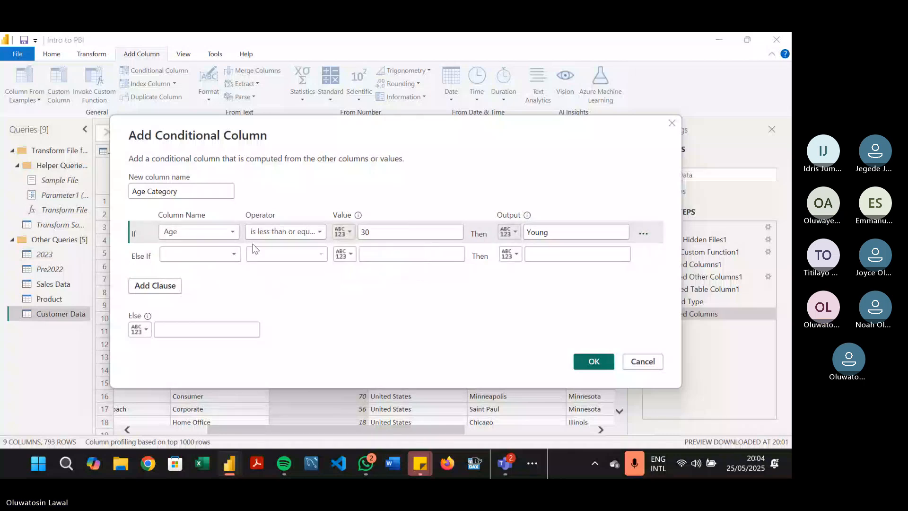
pyautogui.click(186, 249)
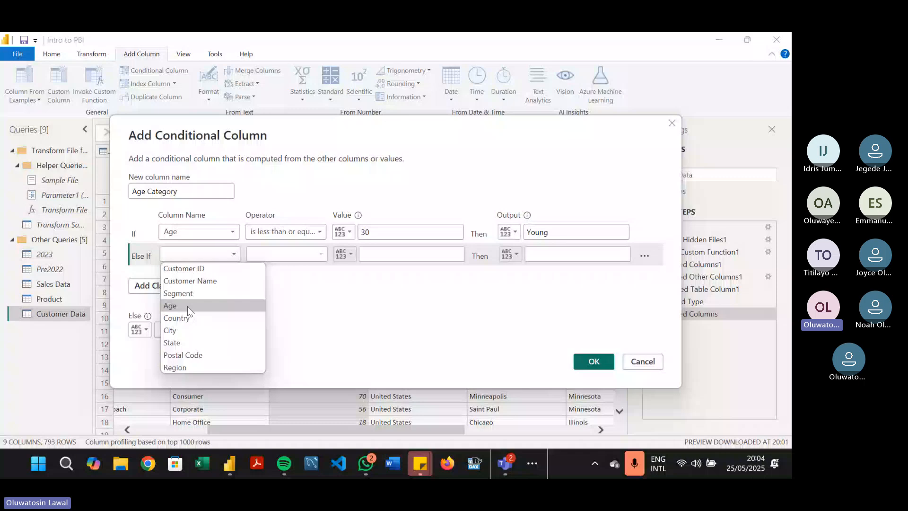
pyautogui.click(187, 305)
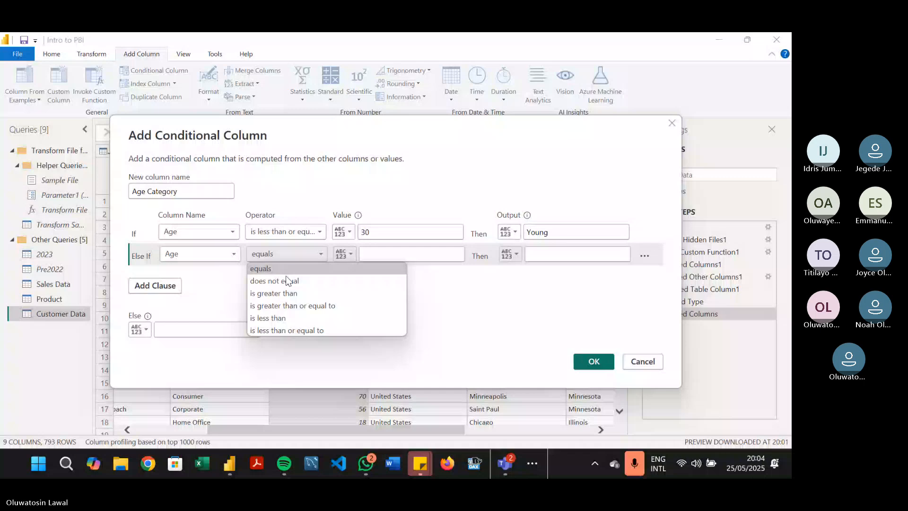
pyautogui.click(273, 294)
pyautogui.click(412, 254)
pyautogui.write('50')
pyautogui.click(571, 254)
pyautogui.write('Senior')
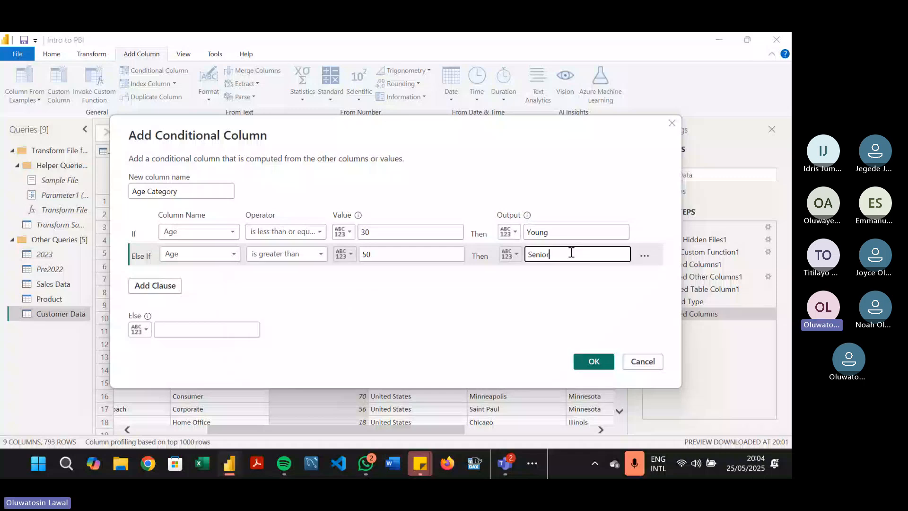
# Set the Else output to Middle Age and create the conditional column.
pyautogui.click(190, 328)
pyautogui.click(190, 328)
pyautogui.write('Midd')
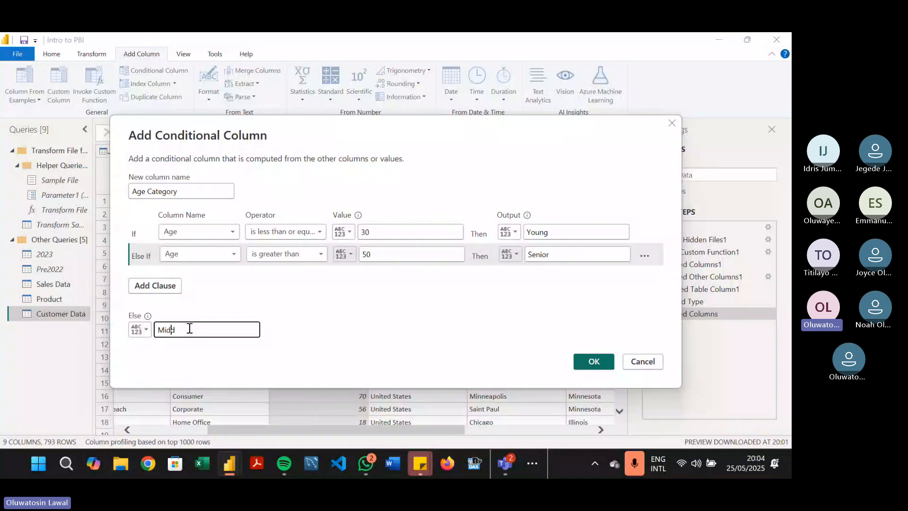
pyautogui.write('le Age')
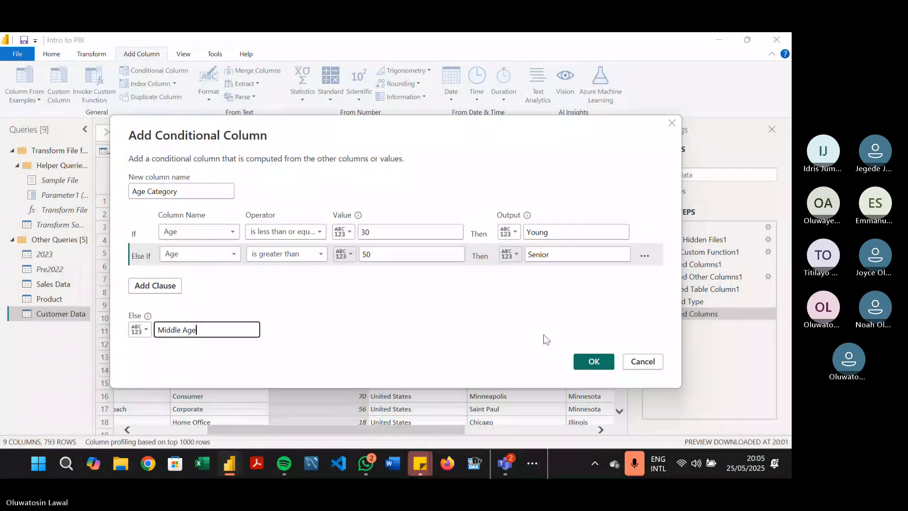
pyautogui.click(592, 362)
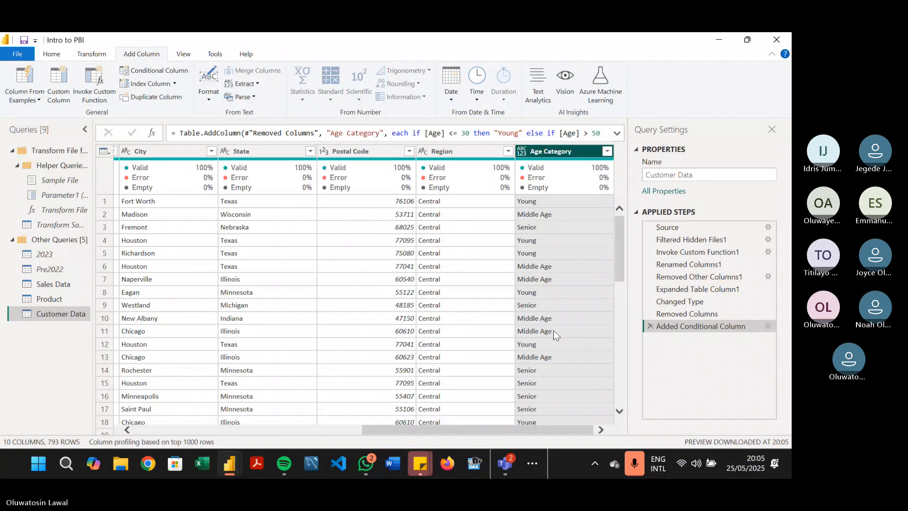
# Set the Age Category column's data type to Text and move the column between Age and Country.
pyautogui.click(523, 152)
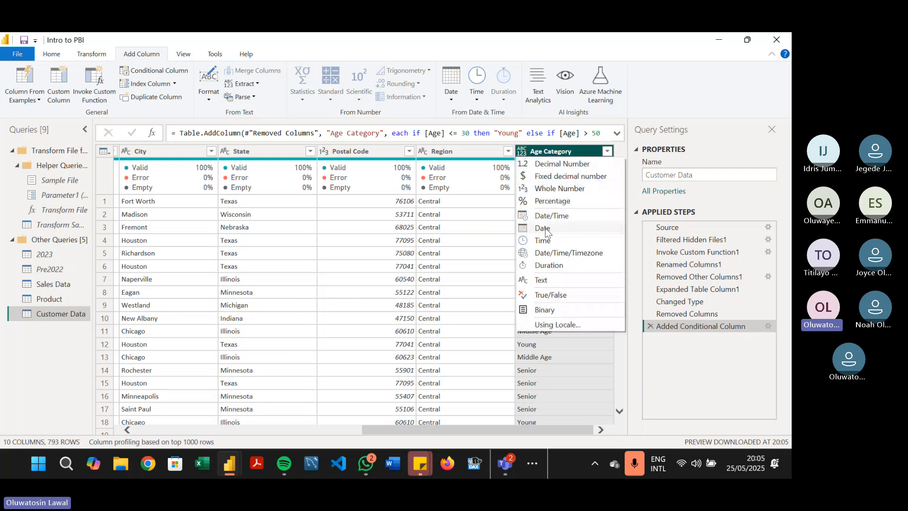
pyautogui.click(543, 281)
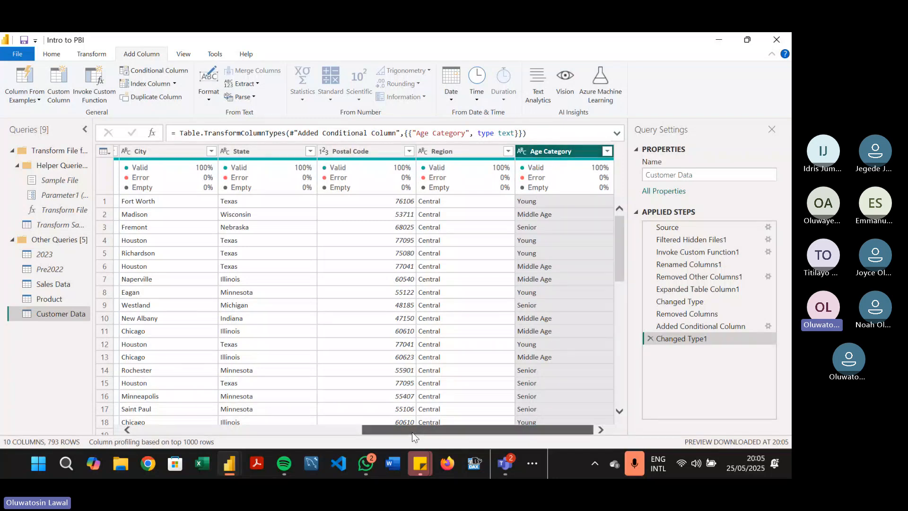
pyautogui.moveTo(413, 430); pyautogui.dragTo(585, 284)
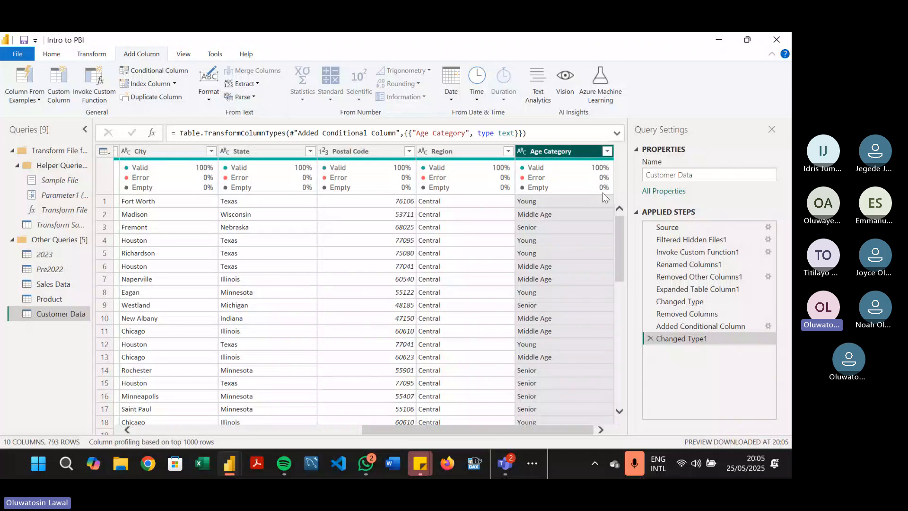
pyautogui.click(479, 149)
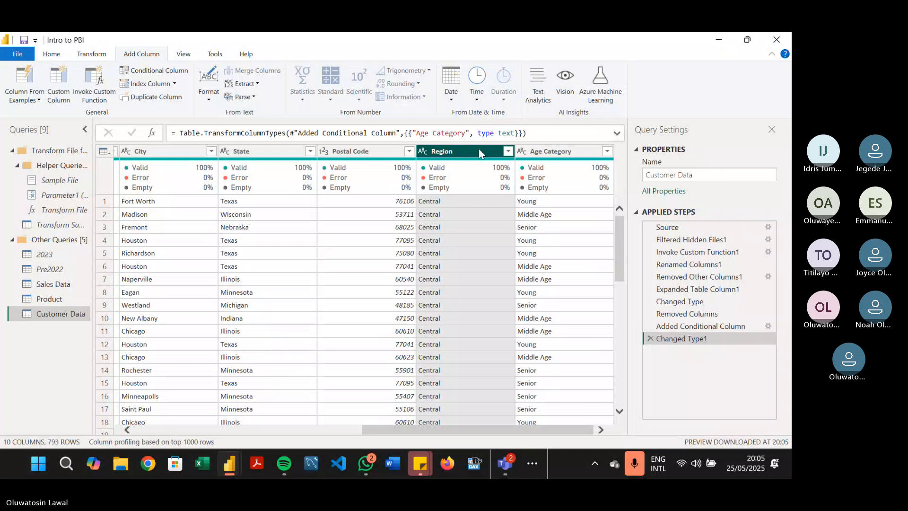
pyautogui.click(566, 149)
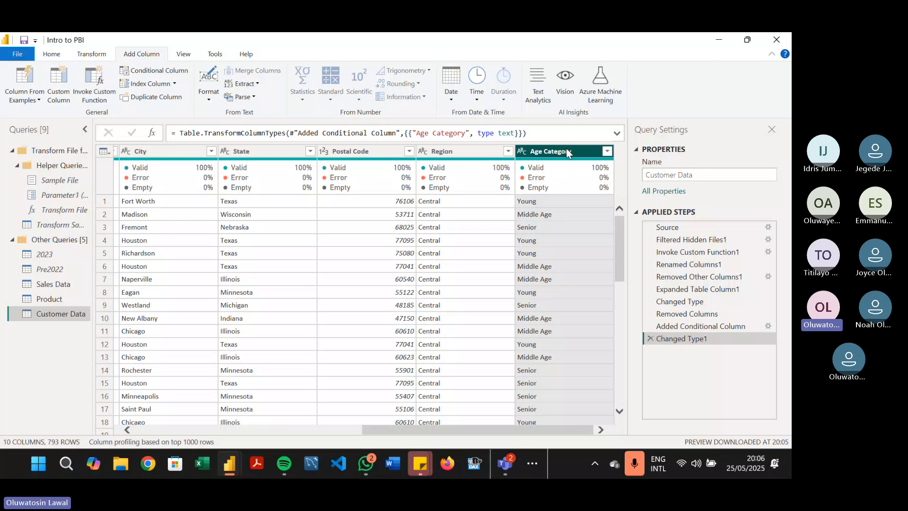
pyautogui.moveTo(567, 151); pyautogui.dragTo(548, 152)
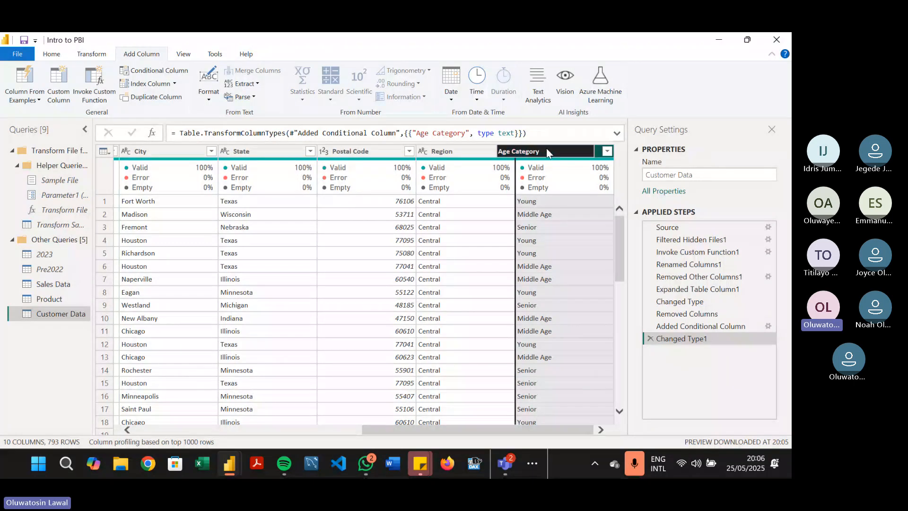
pyautogui.moveTo(547, 148); pyautogui.dragTo(247, 155)
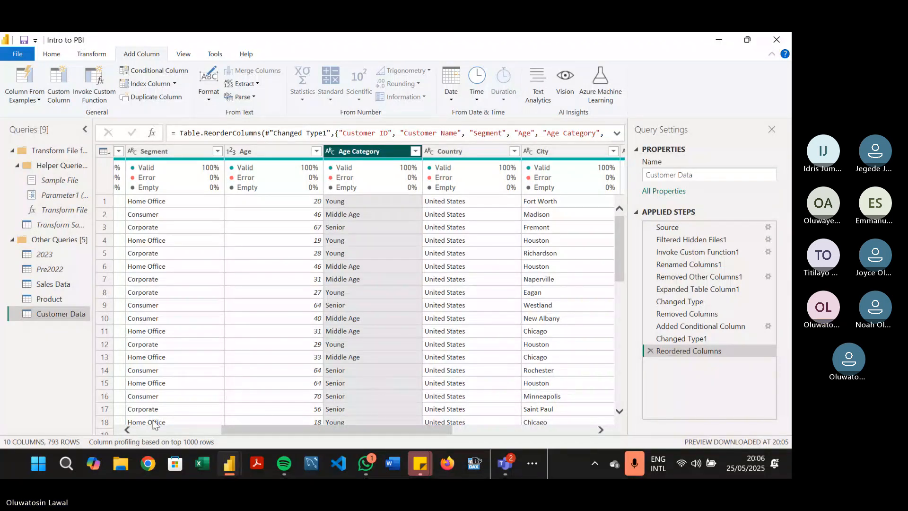
# In the Sales Data query, start a custom column named Shipping Days.
pyautogui.click(60, 284)
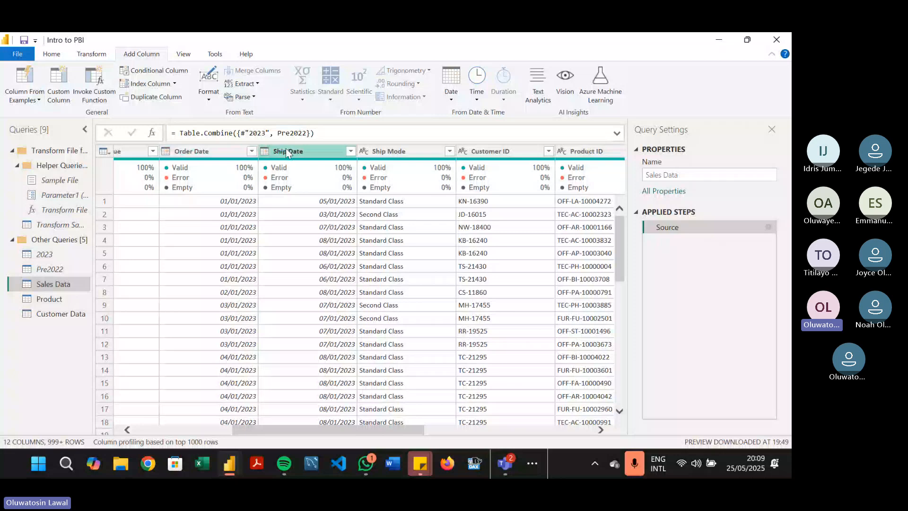
pyautogui.click(218, 151)
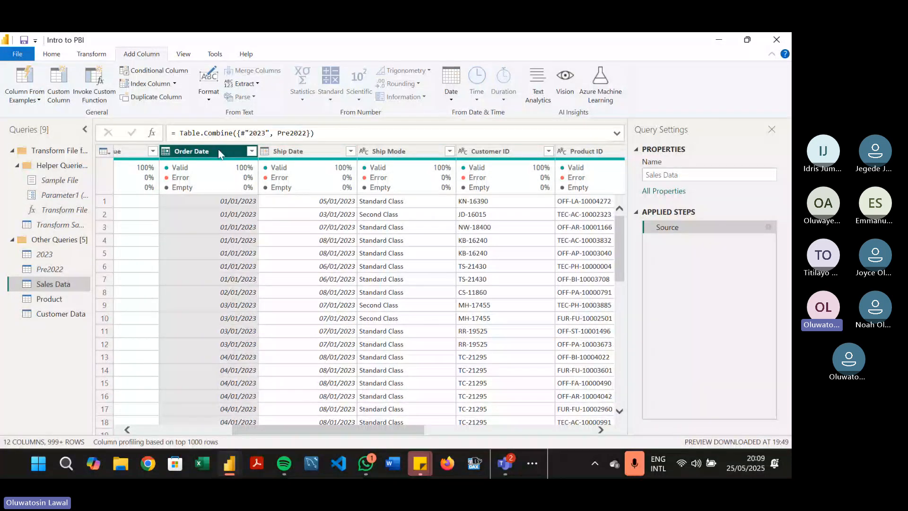
pyautogui.click(317, 153)
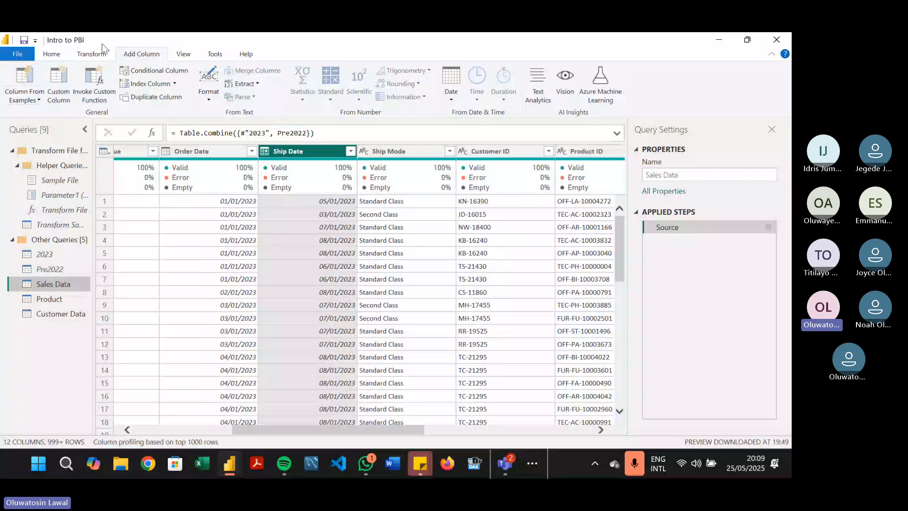
pyautogui.click(59, 86)
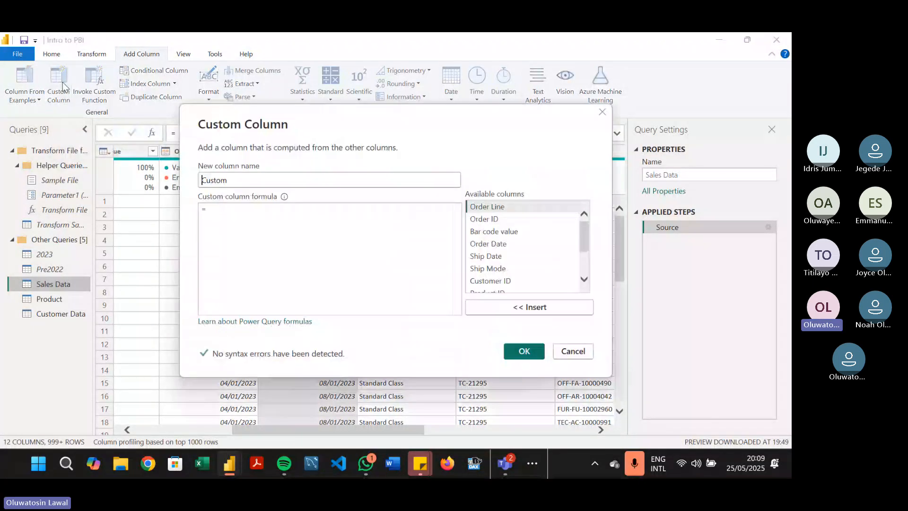
pyautogui.doubleClick(220, 180)
pyautogui.write('Shipping Da')
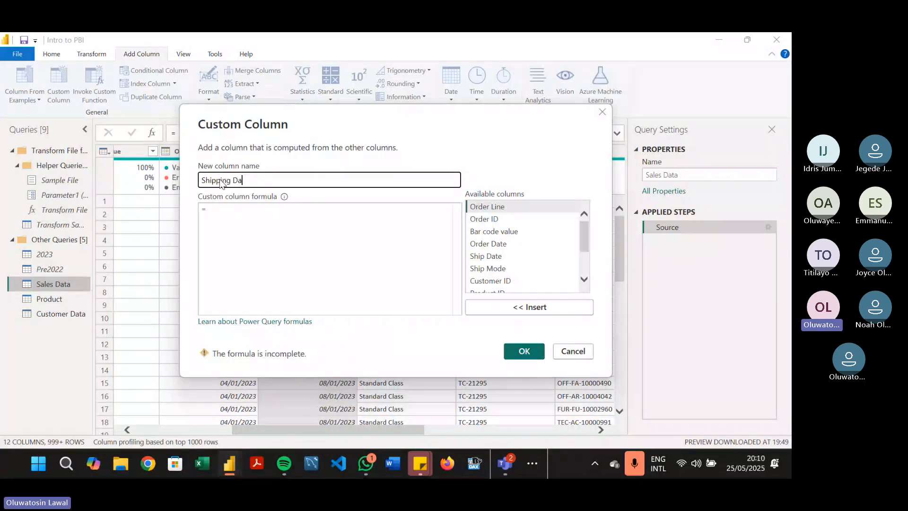
pyautogui.write('ys')
# Enter the custom column formula [Ship Date]-[Order Date] to subtract the order date from the ship date.
pyautogui.click(260, 218)
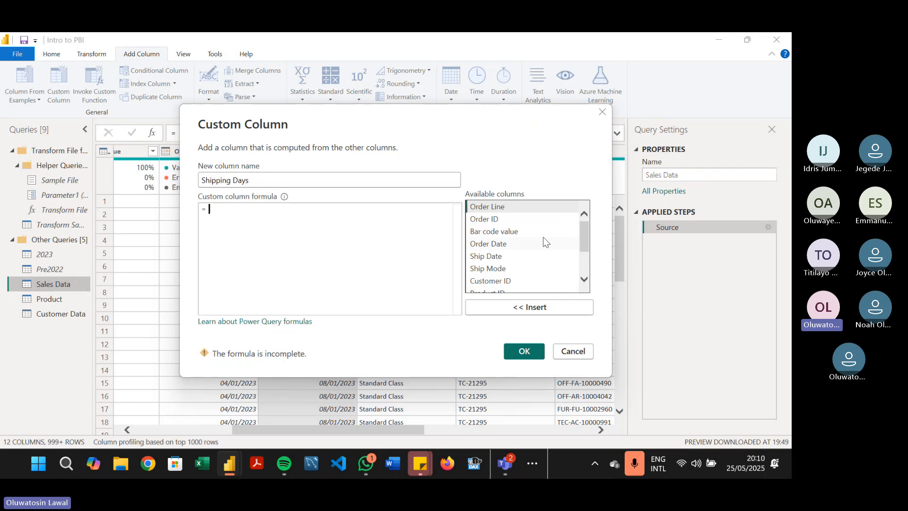
pyautogui.doubleClick(490, 258)
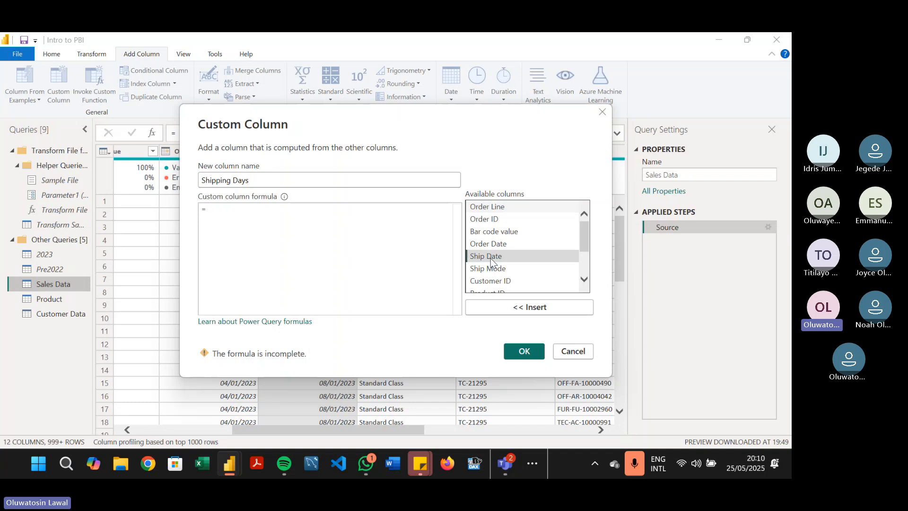
pyautogui.write('-')
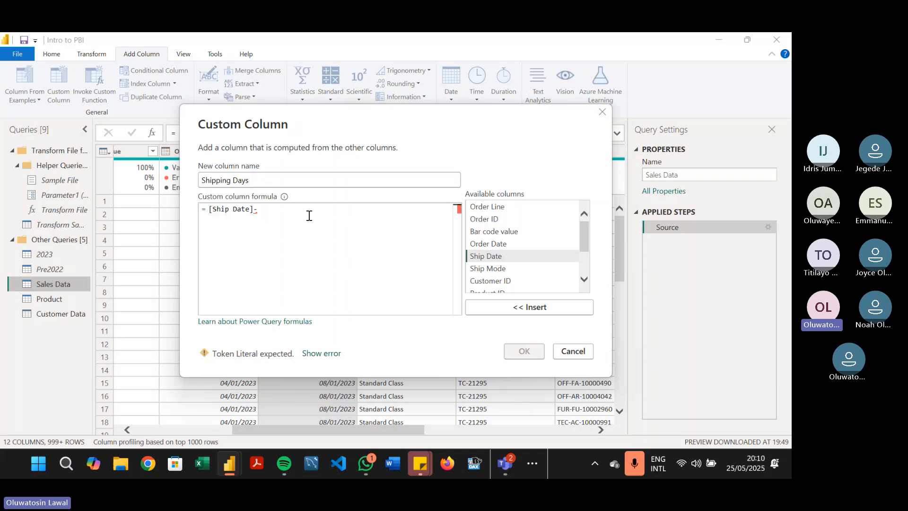
pyautogui.write('or')
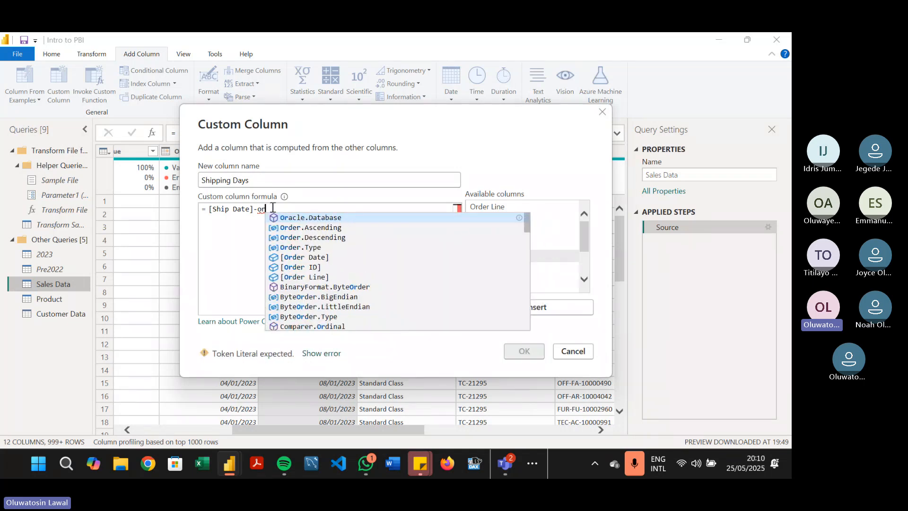
pyautogui.press('BackSpace')
pyautogui.press('BackSpace')
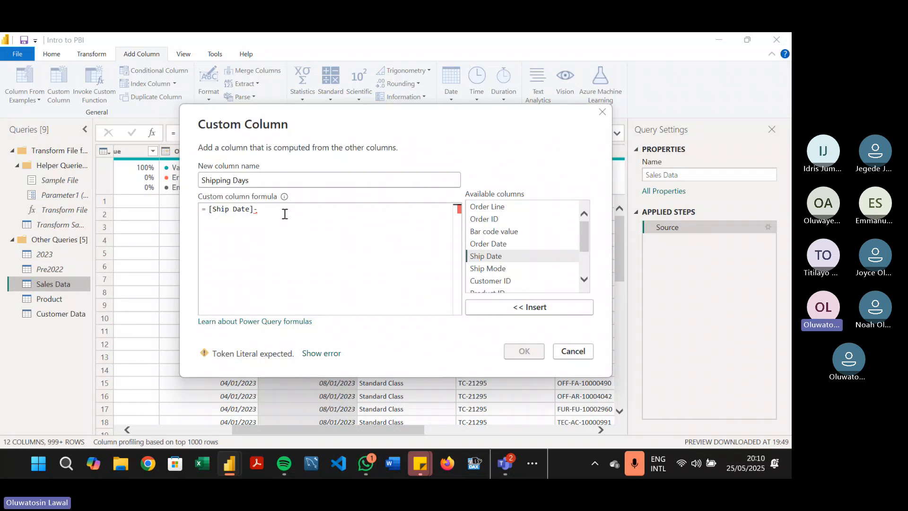
pyautogui.press('BackSpace')
pyautogui.write('-')
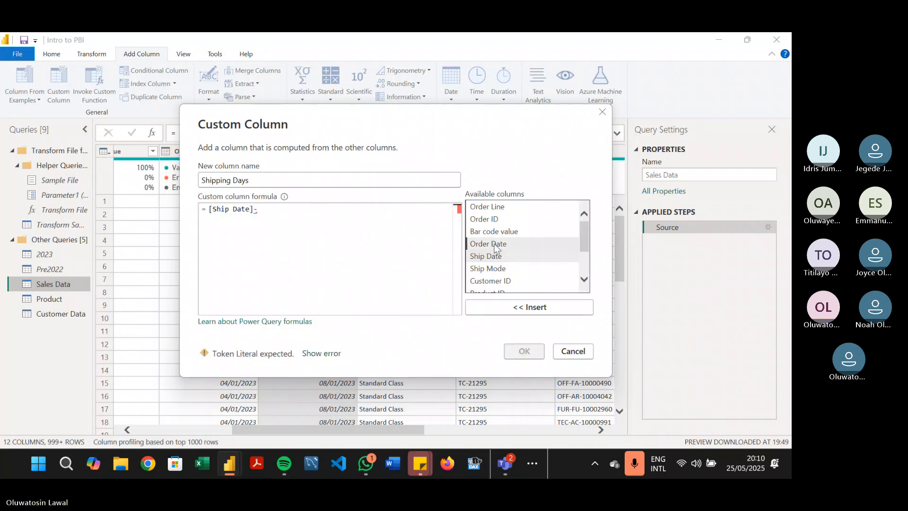
pyautogui.doubleClick(488, 244)
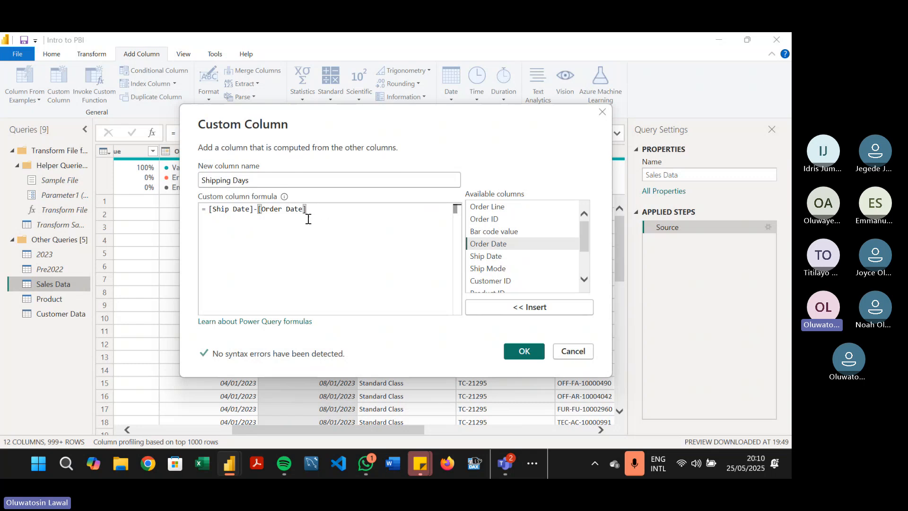
# Create the Shipping Days column and set its data type to Whole Number.
pyautogui.click(524, 351)
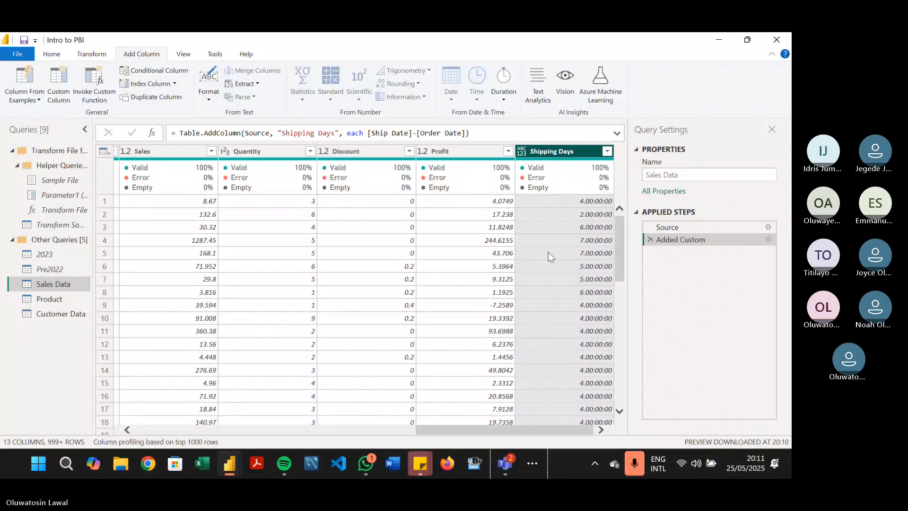
pyautogui.click(521, 155)
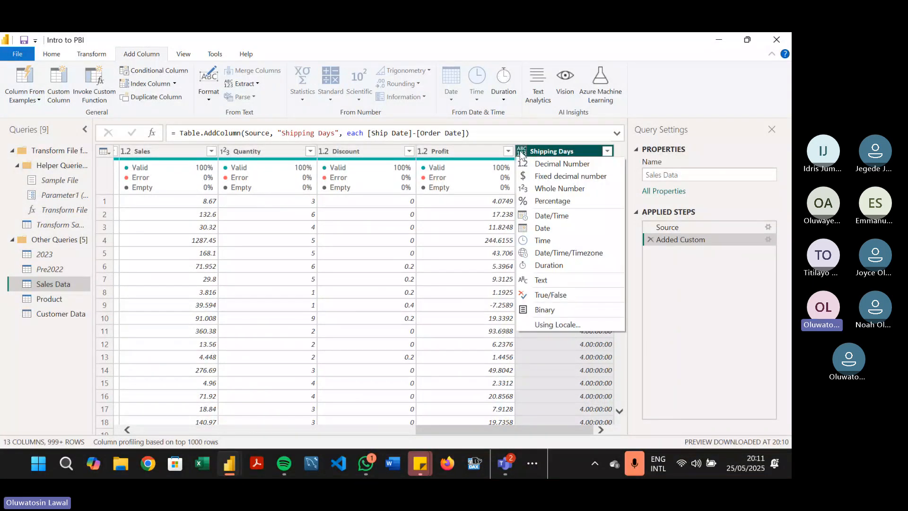
pyautogui.click(555, 189)
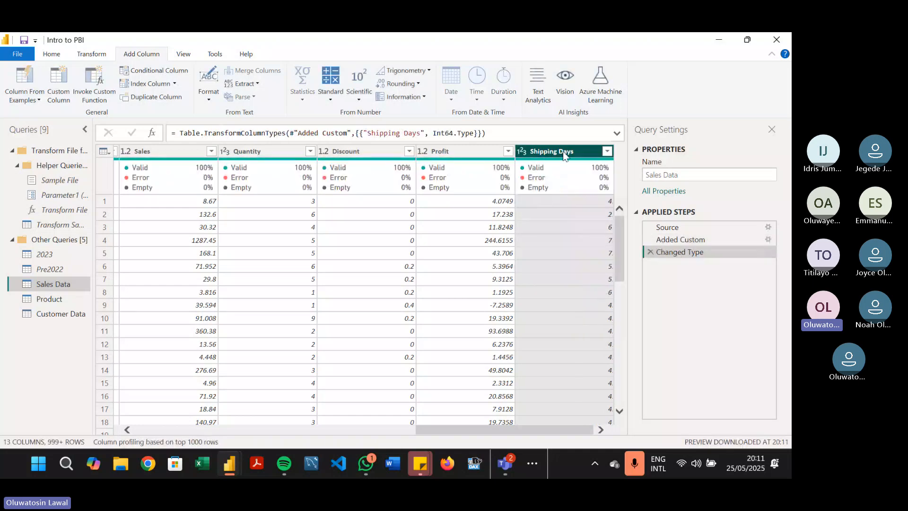
# Move the Shipping Days column in the Sales Data query to sit between Ship Date and Ship Mode.
pyautogui.moveTo(564, 156); pyautogui.dragTo(245, 143)
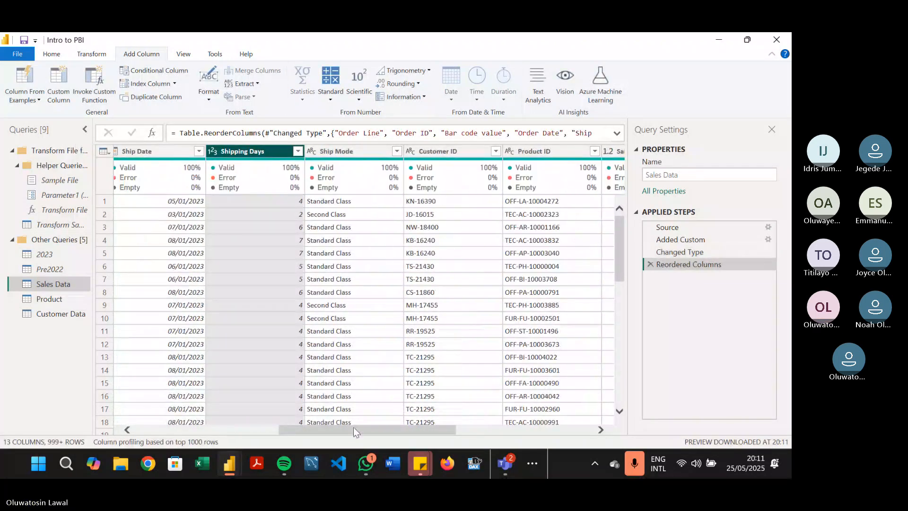
pyautogui.moveTo(353, 427); pyautogui.dragTo(320, 430)
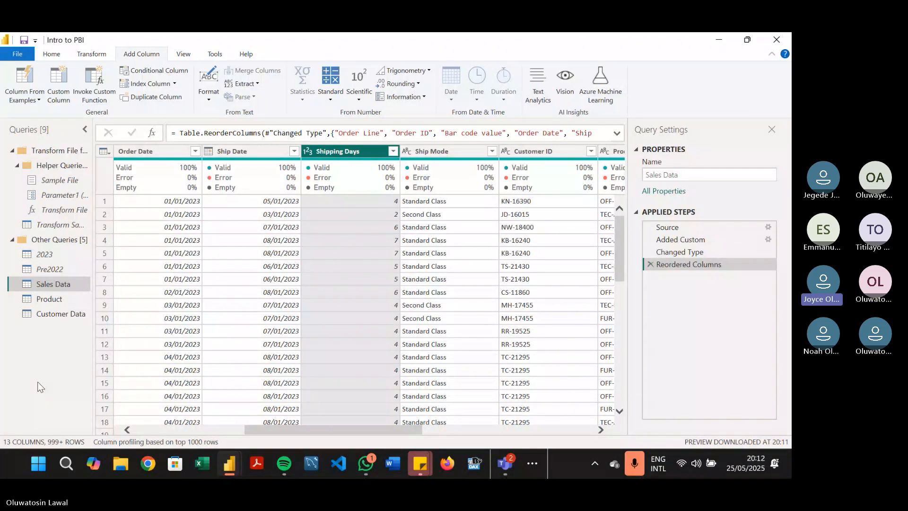
# Add an index column starting from 1 to the Product query, look through its rows, and delete the Added Index step.
pyautogui.click(62, 300)
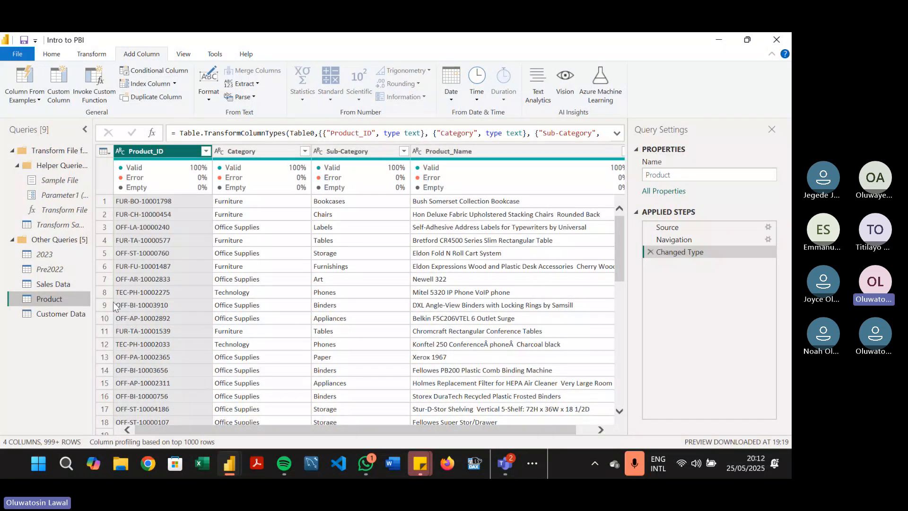
pyautogui.click(175, 84)
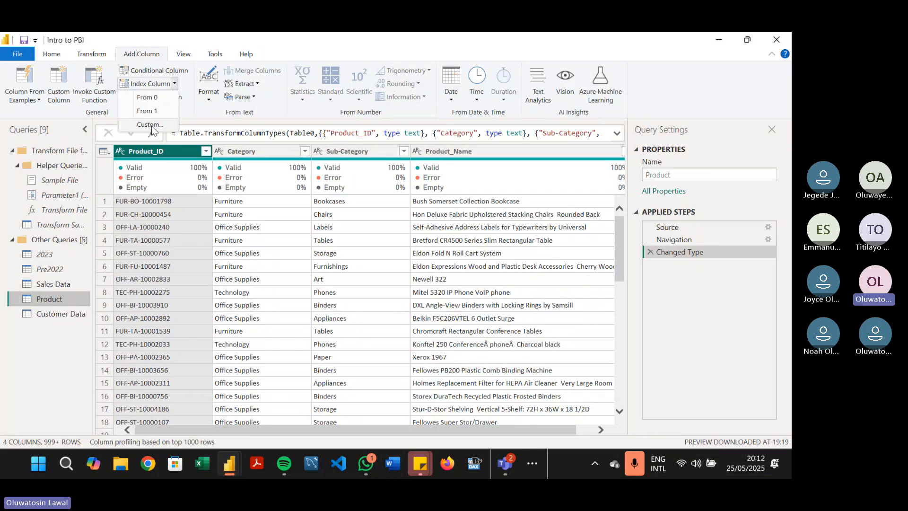
pyautogui.click(177, 86)
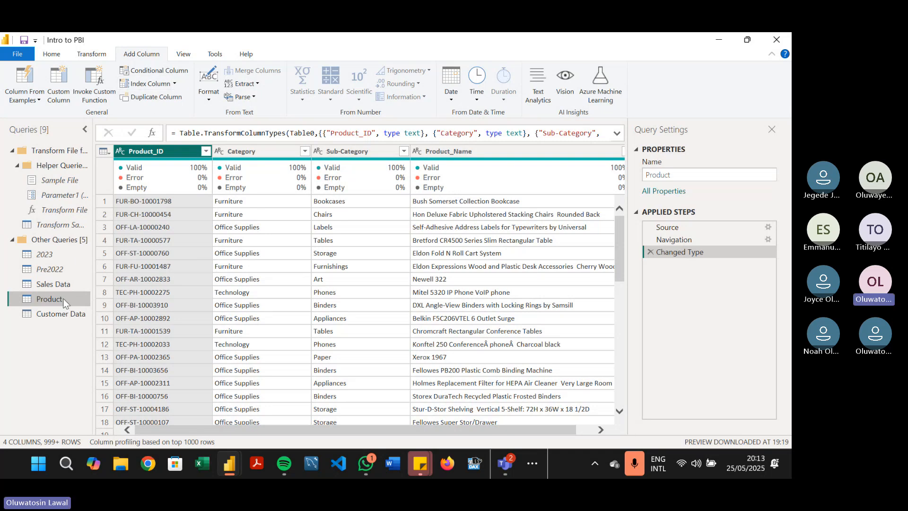
pyautogui.click(174, 83)
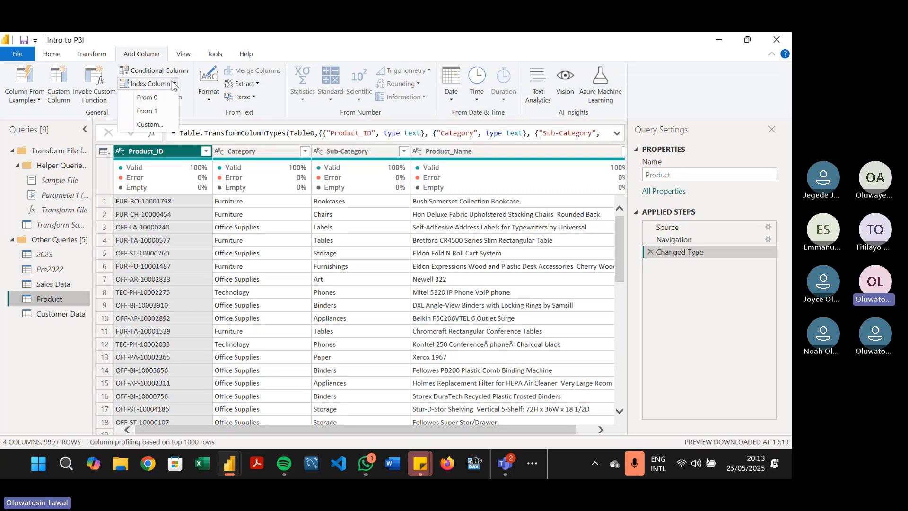
pyautogui.click(161, 113)
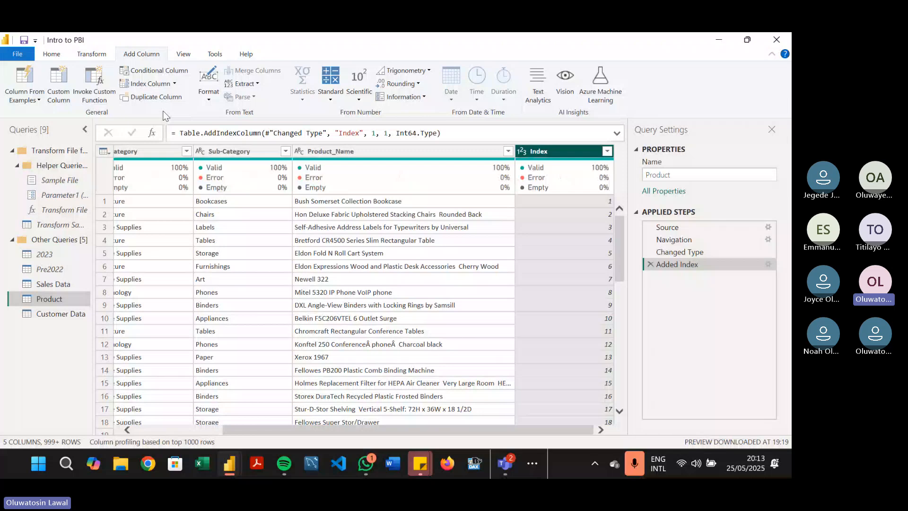
pyautogui.moveTo(621, 236)
pyautogui.mouseDown()
pyautogui.moveTo(618, 435)
pyautogui.moveTo(620, 221)
pyautogui.mouseUp()
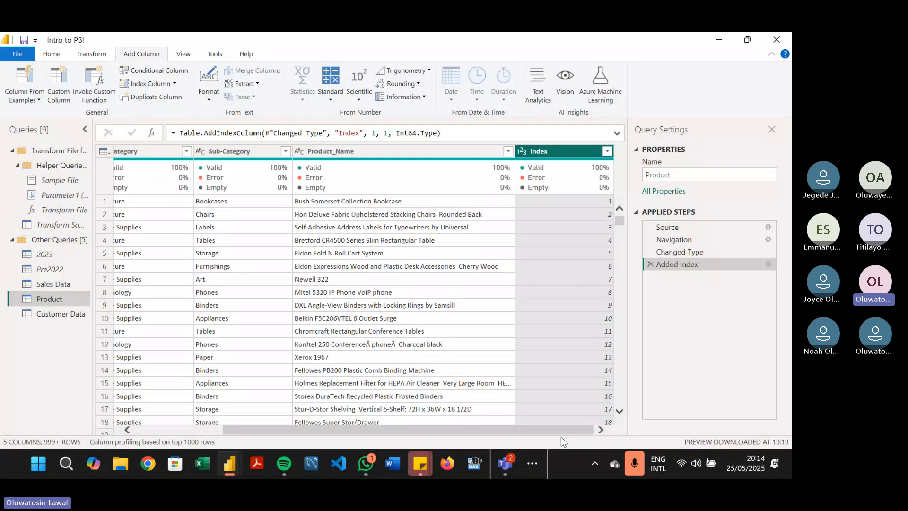
pyautogui.click(651, 265)
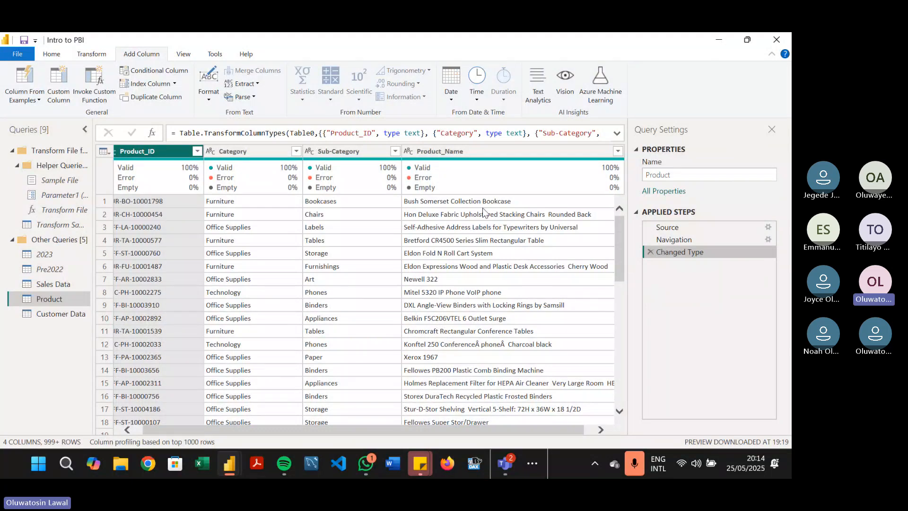
# Look through the Pre2022, Sales Data and Product queries, and display the Pre2022 data at its Source step.
pyautogui.click(34, 274)
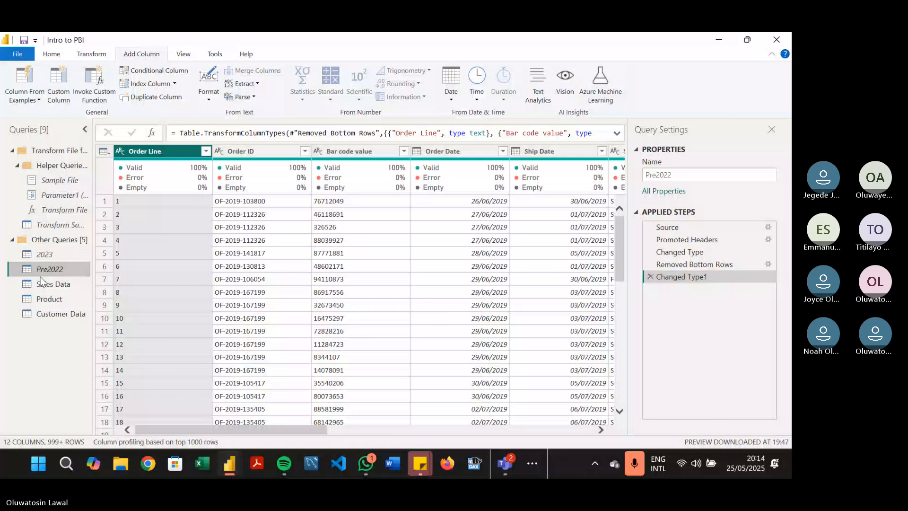
pyautogui.click(47, 286)
pyautogui.click(45, 273)
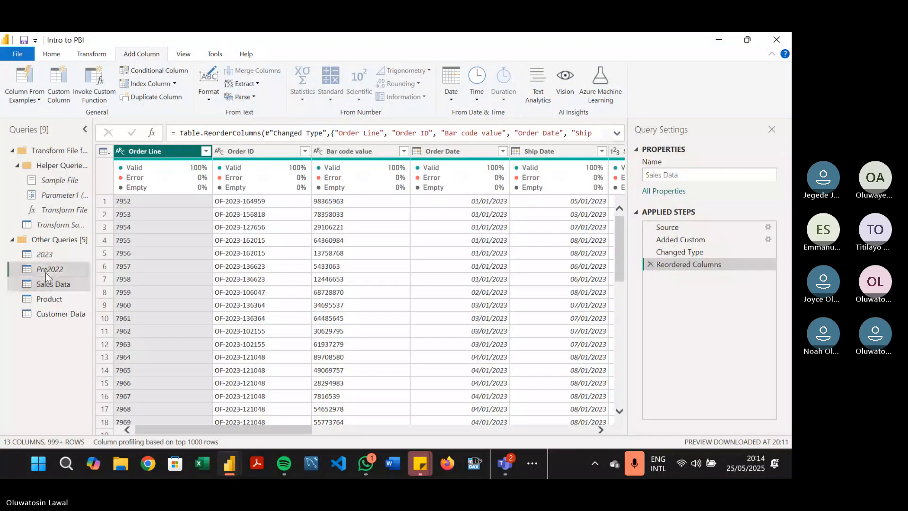
pyautogui.click(45, 289)
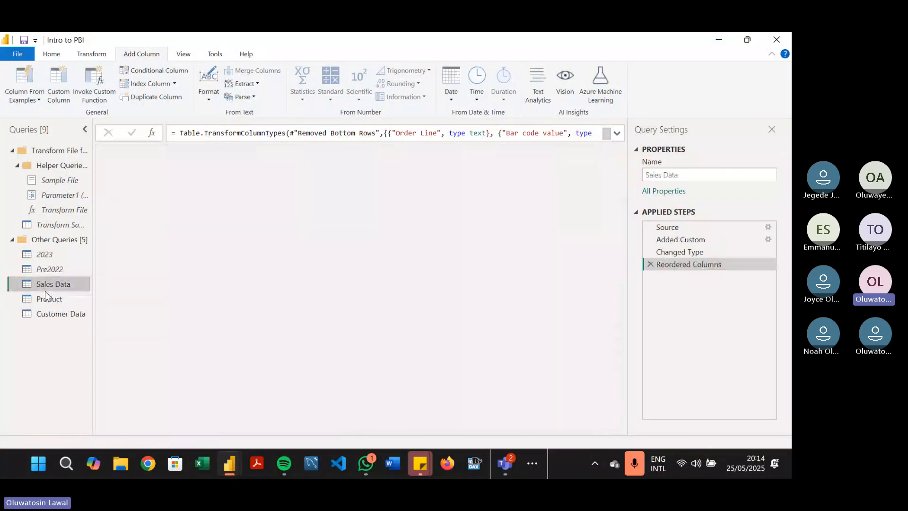
pyautogui.click(44, 301)
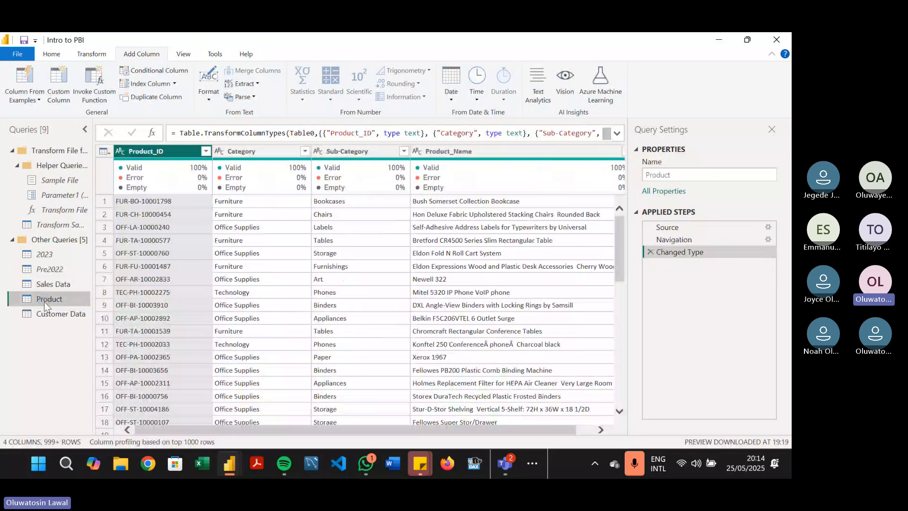
pyautogui.click(47, 257)
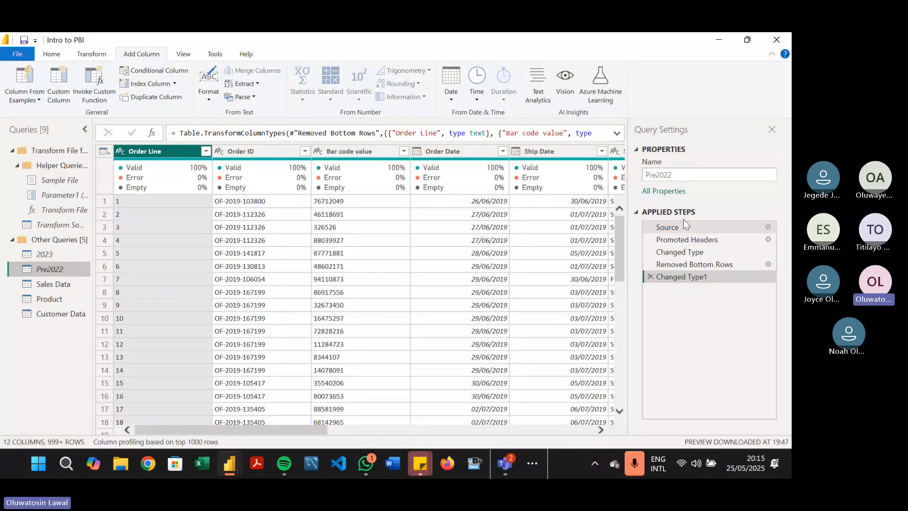
pyautogui.click(703, 225)
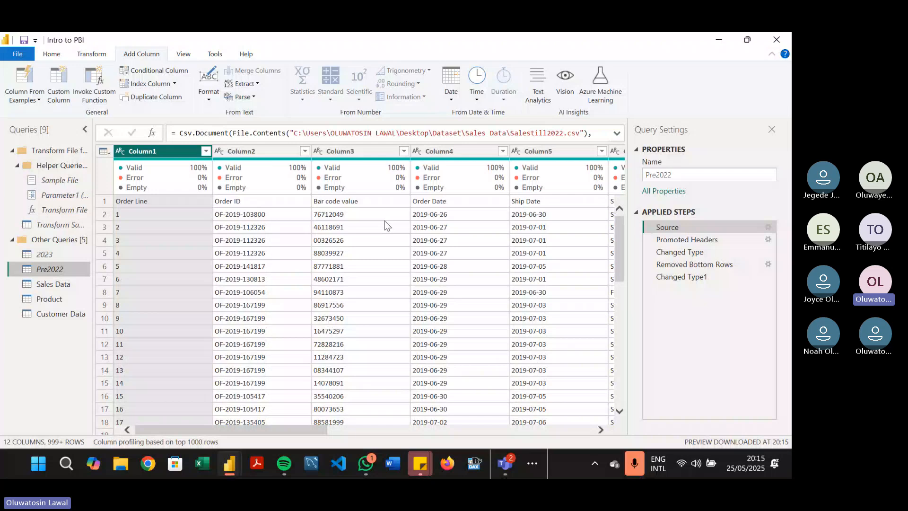
# Switch to the Teams meeting, admit the participant waiting in the lobby, and return to Power Query Editor.
pyautogui.hotkey('alt', 'Tab')
pyautogui.click(413, 121)
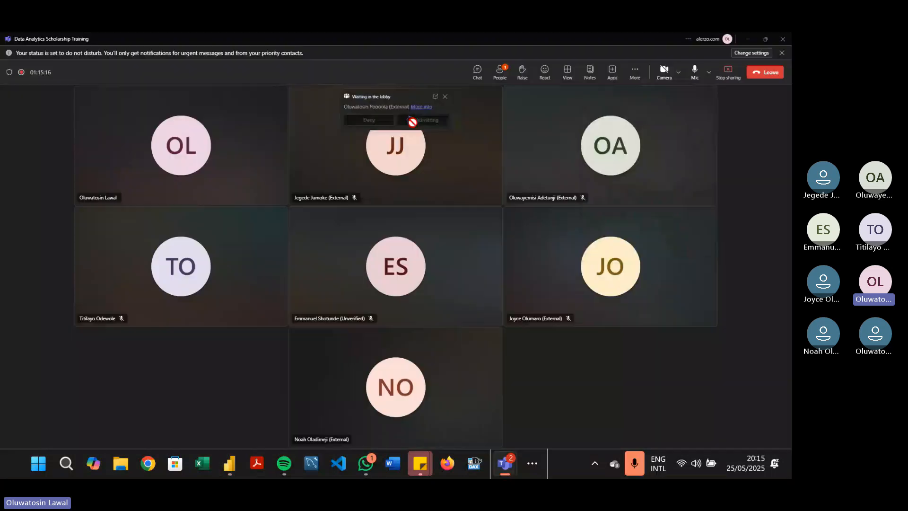
pyautogui.hotkey('alt', 'Tab')
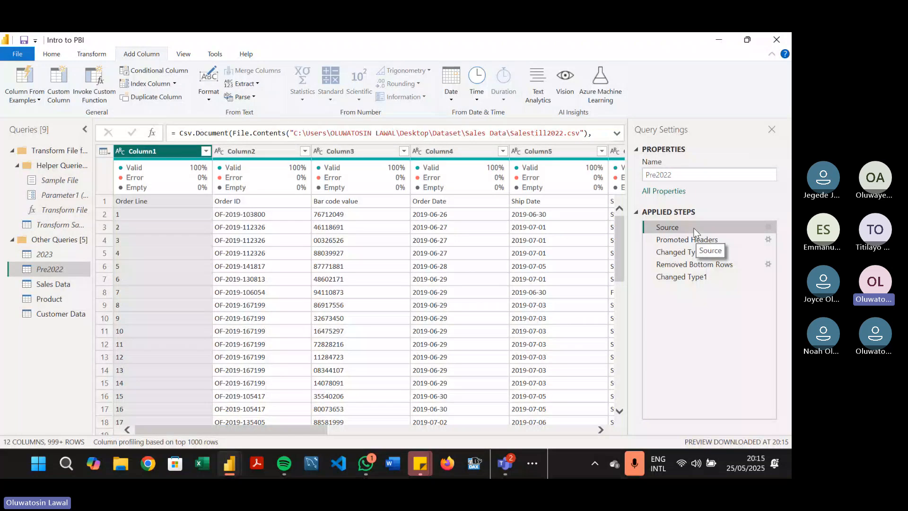
# Promote the first row to headers as an inserted step after Pre2022's Source step, and delete that inserted step.
pyautogui.click(52, 54)
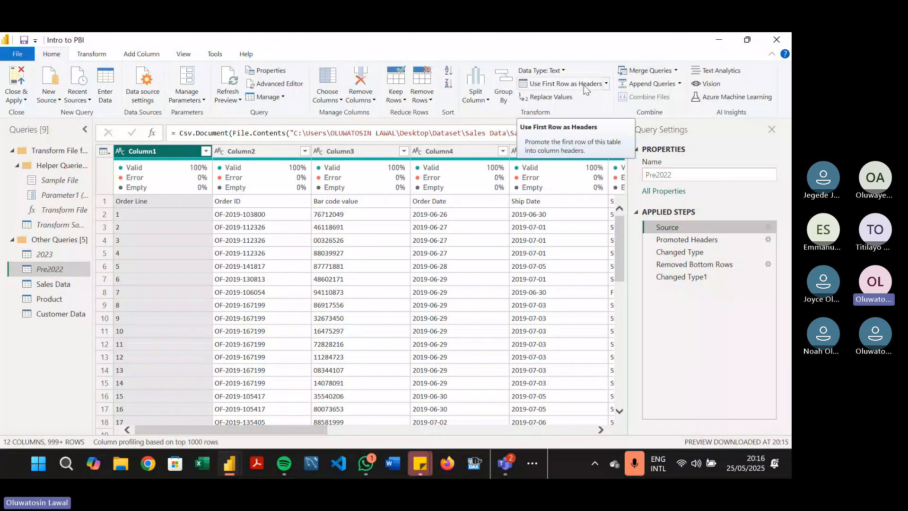
pyautogui.click(587, 84)
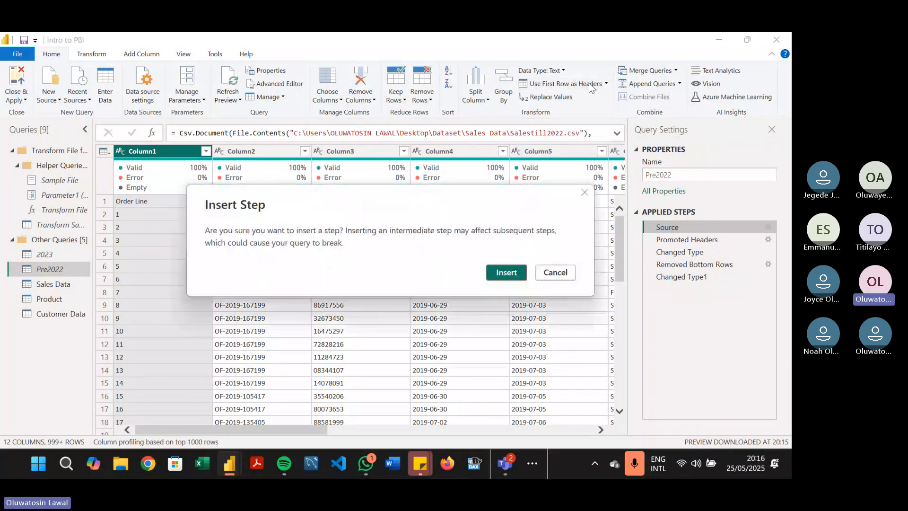
pyautogui.press('Return')
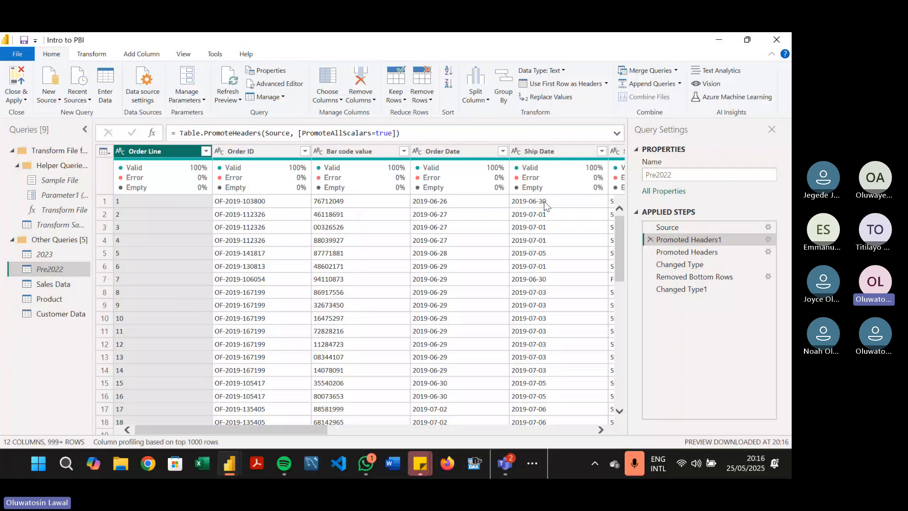
pyautogui.click(651, 239)
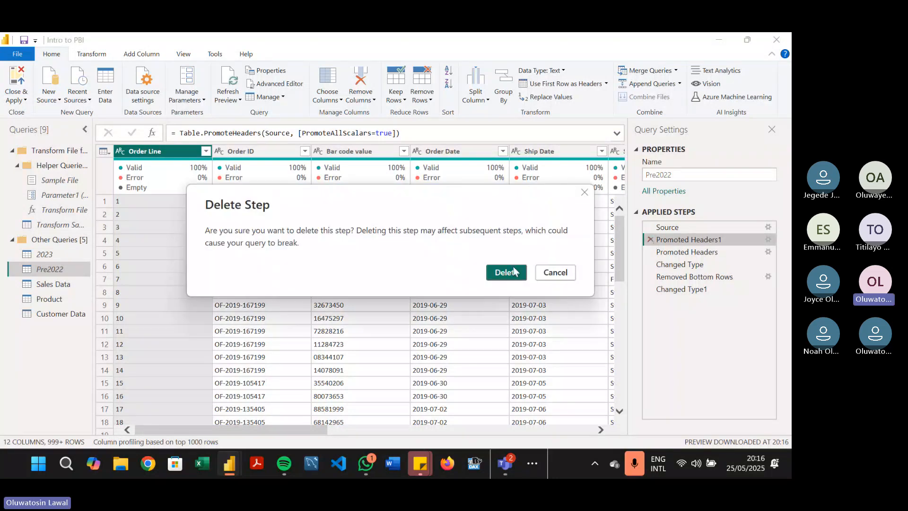
pyautogui.click(516, 272)
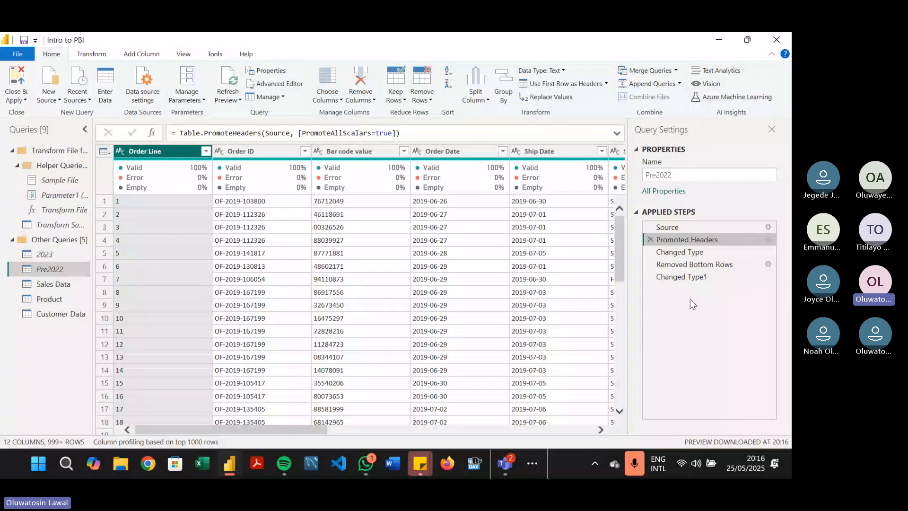
# Compare the Pre2022 data at its Source, Promoted Headers and Changed Type steps.
pyautogui.click(674, 229)
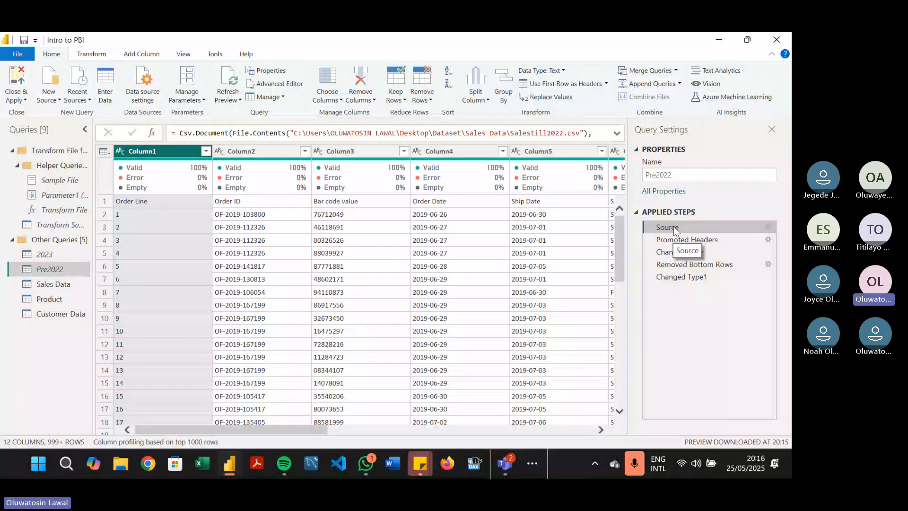
pyautogui.click(683, 240)
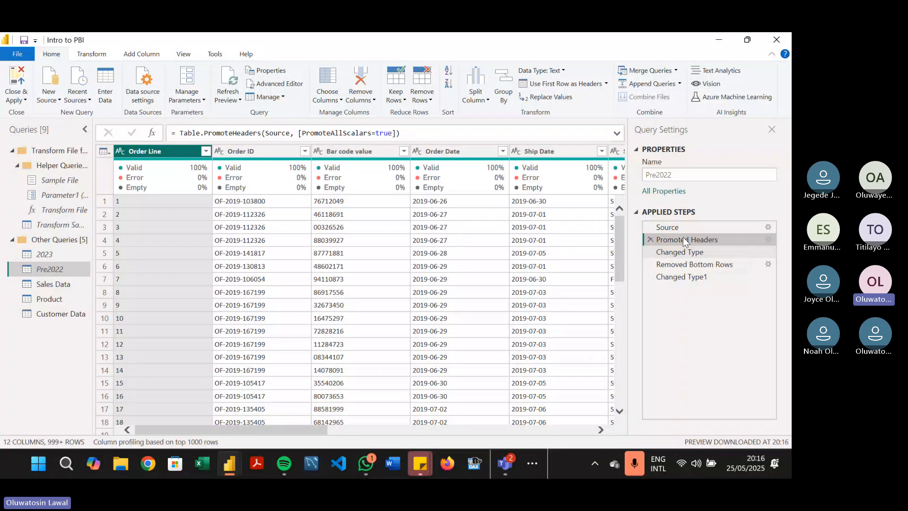
pyautogui.click(682, 254)
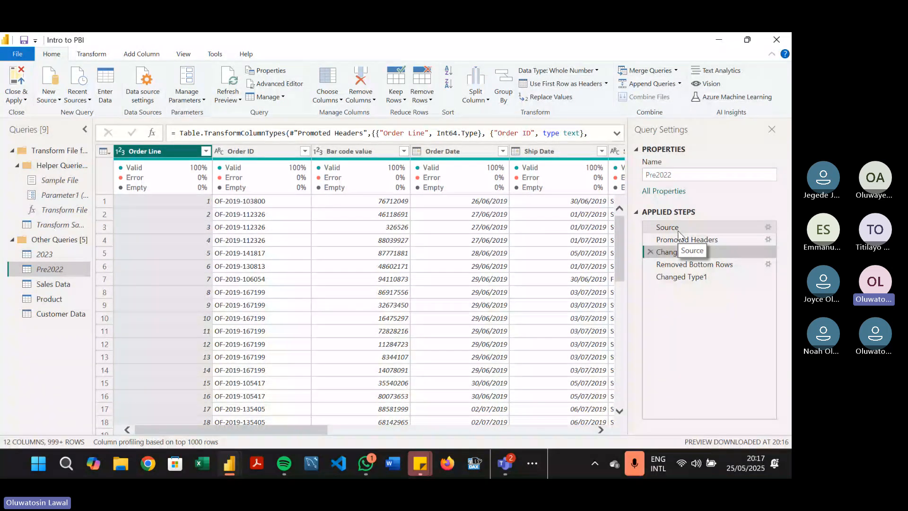
# Repeat the first-row header promotion from Pre2022's Source step, inserting Promoted Headers1, and delete the duplicate step.
pyautogui.click(680, 234)
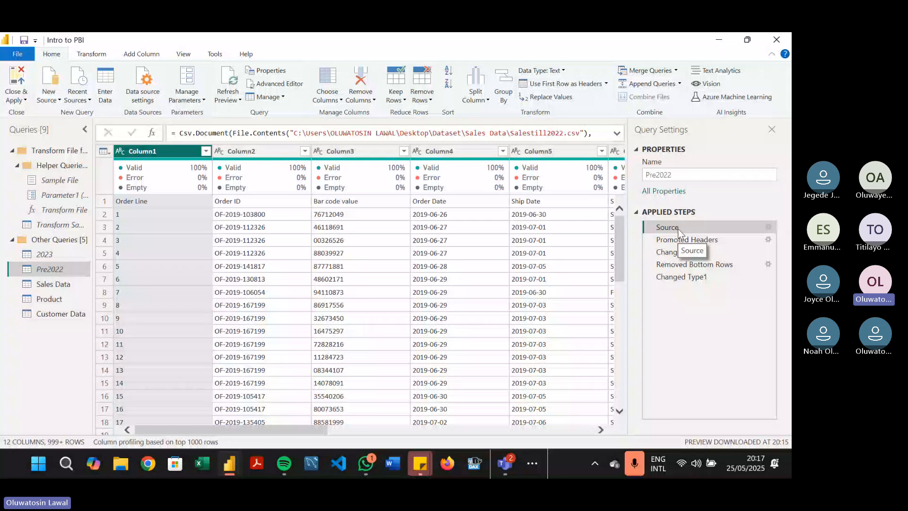
pyautogui.click(69, 268)
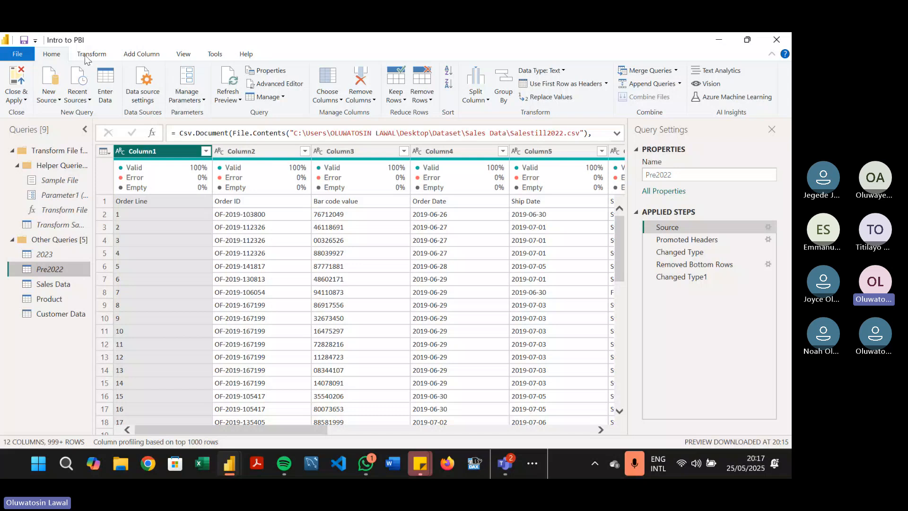
pyautogui.click(593, 86)
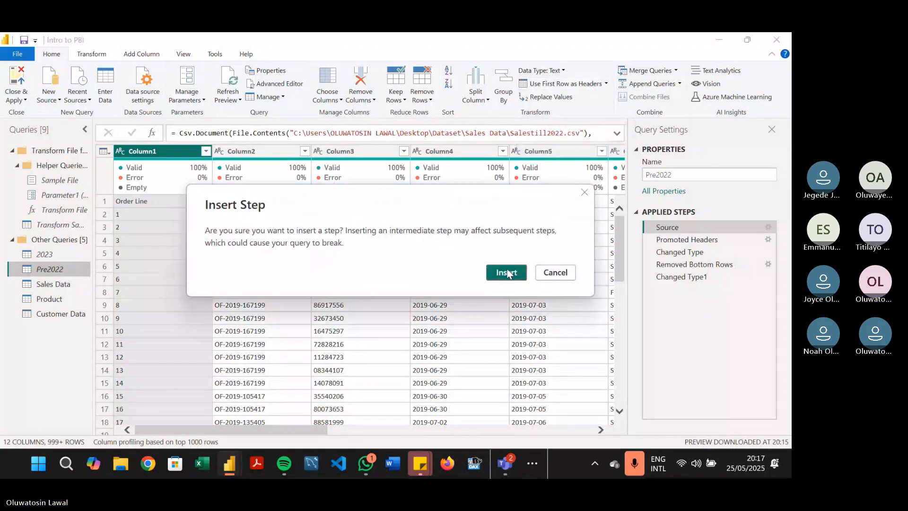
pyautogui.click(507, 272)
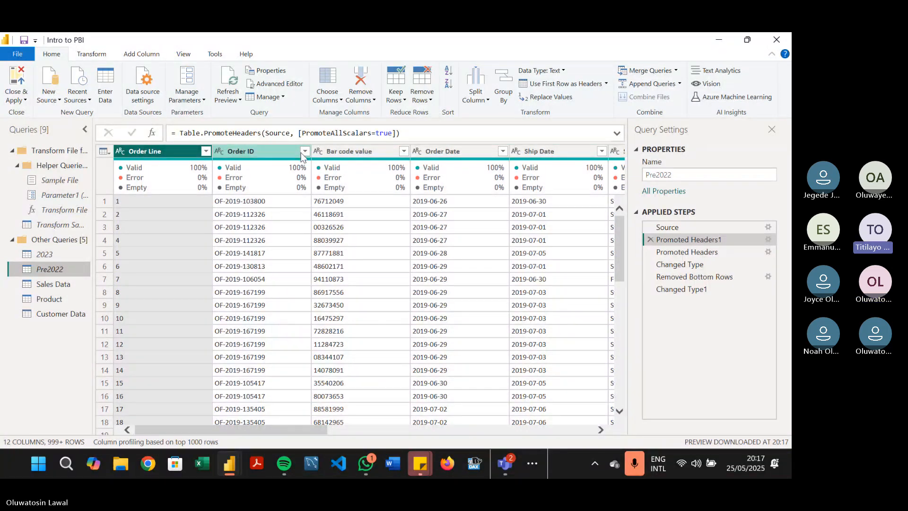
pyautogui.moveTo(421, 185)
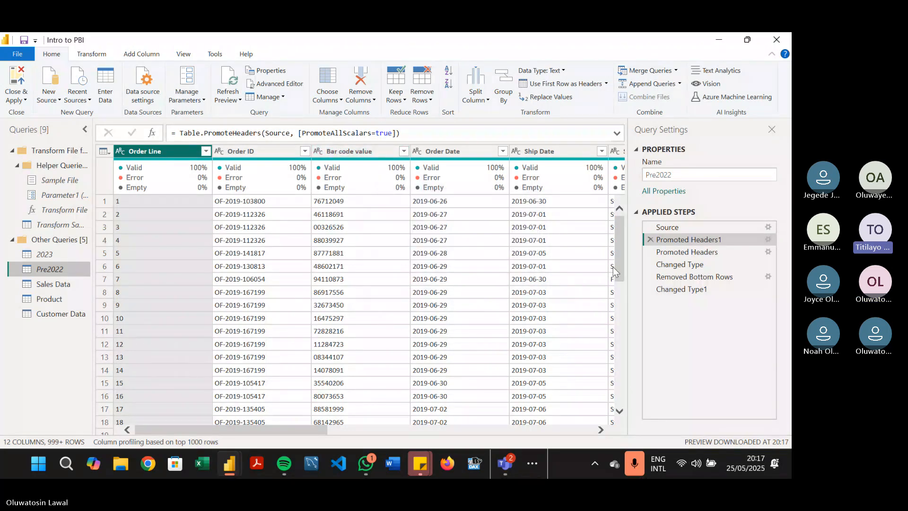
pyautogui.click(651, 240)
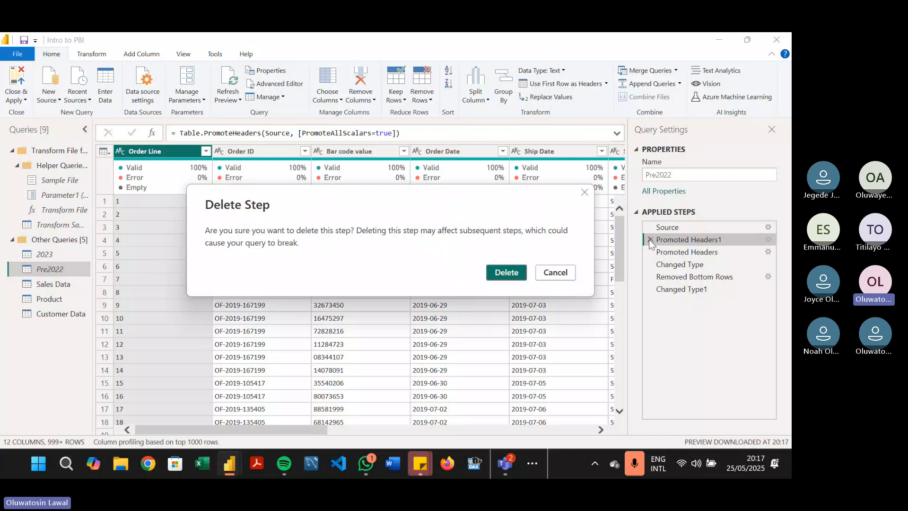
pyautogui.click(506, 273)
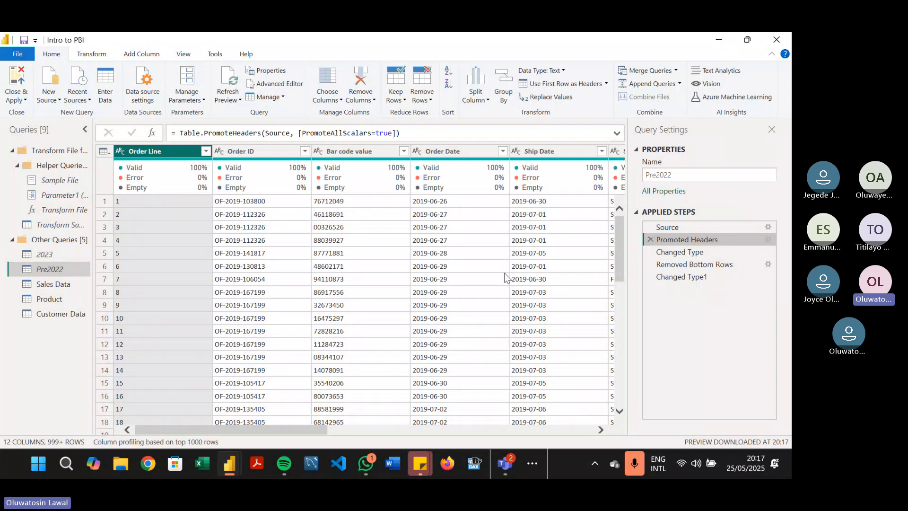
# Display the Pre2022 data at its Changed Type1 step and bring up the data preview options.
pyautogui.click(676, 277)
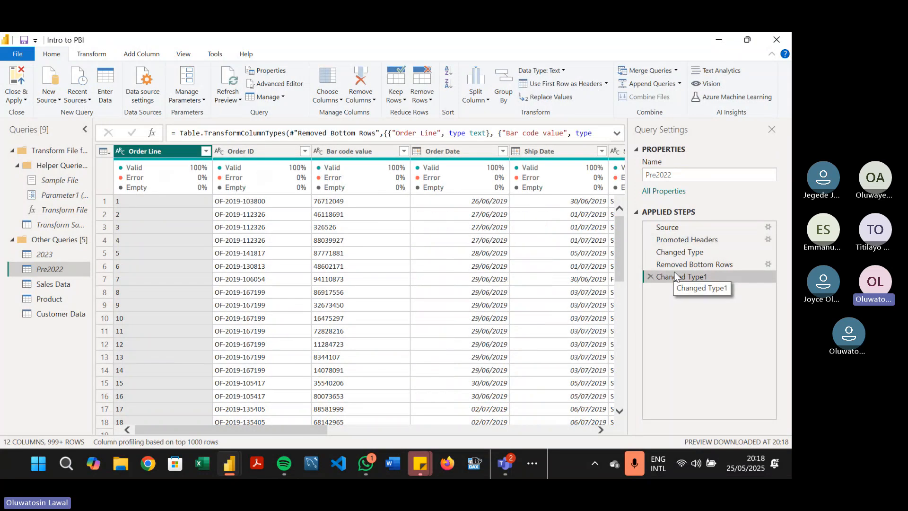
pyautogui.click(160, 56)
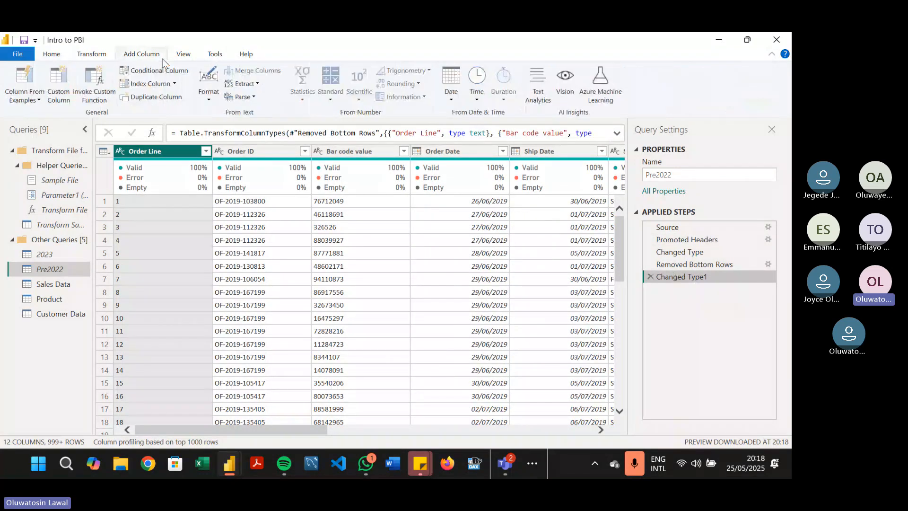
pyautogui.click(184, 57)
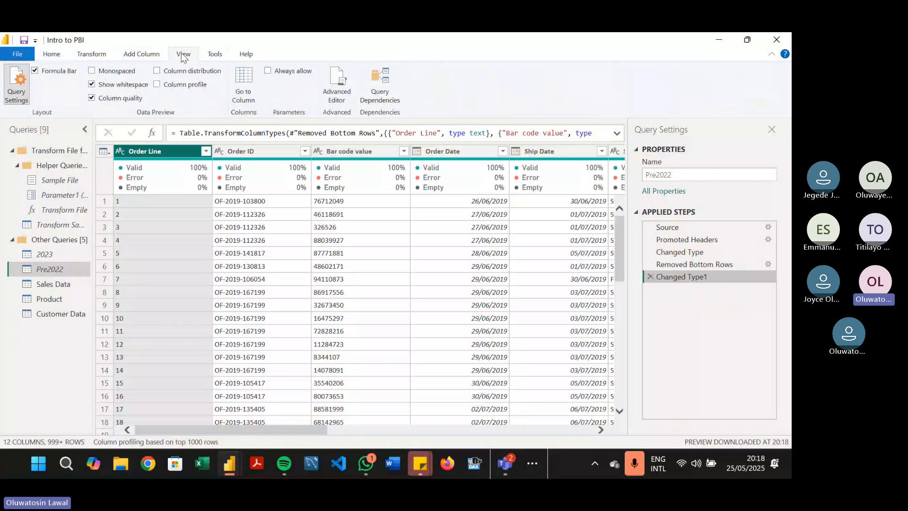
# Add a column to Pre2022 with the year extracted from Ship Date, and delete the inserted step.
pyautogui.click(50, 56)
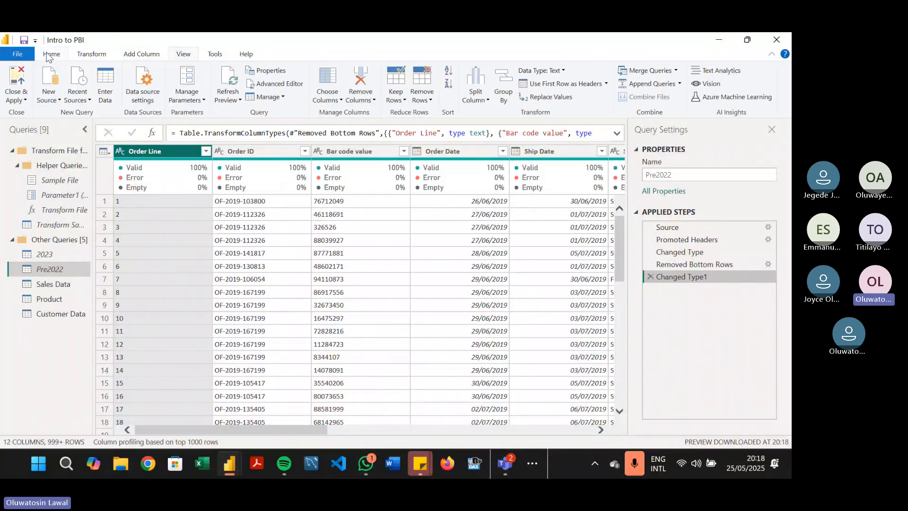
pyautogui.click(183, 55)
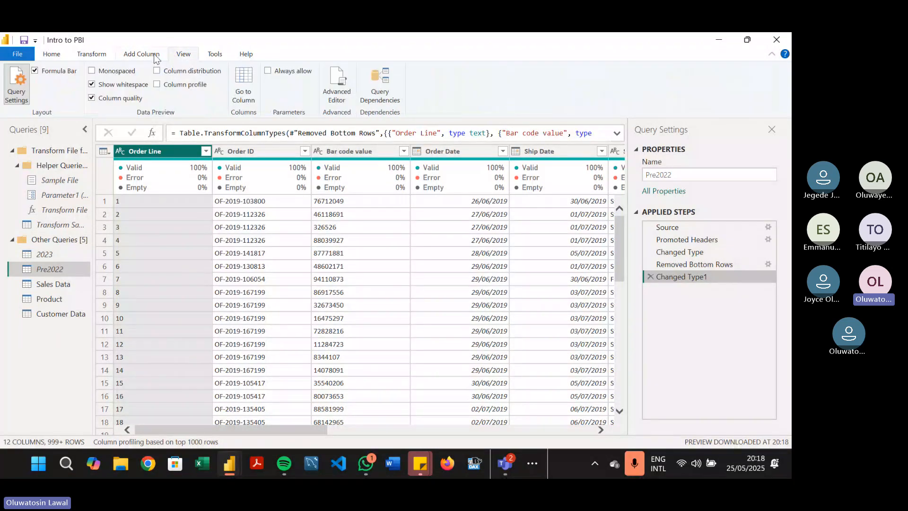
pyautogui.click(141, 55)
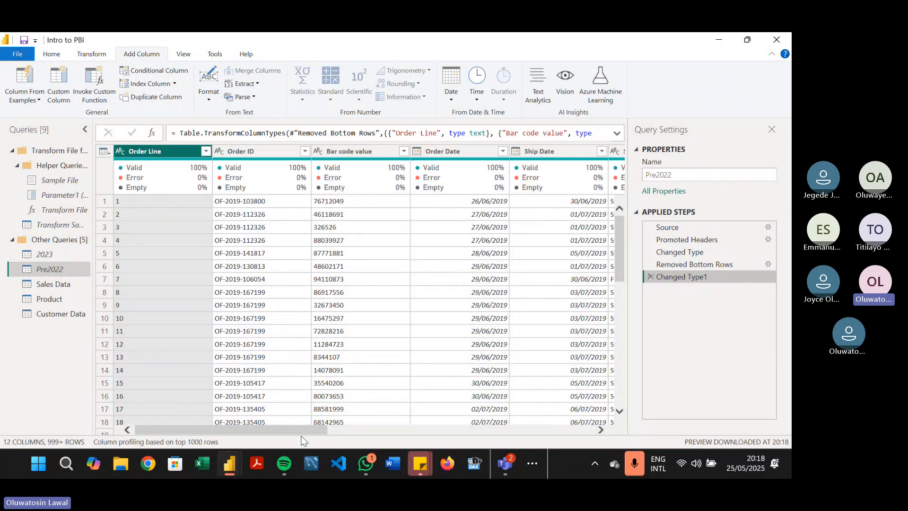
pyautogui.moveTo(313, 428); pyautogui.dragTo(377, 428)
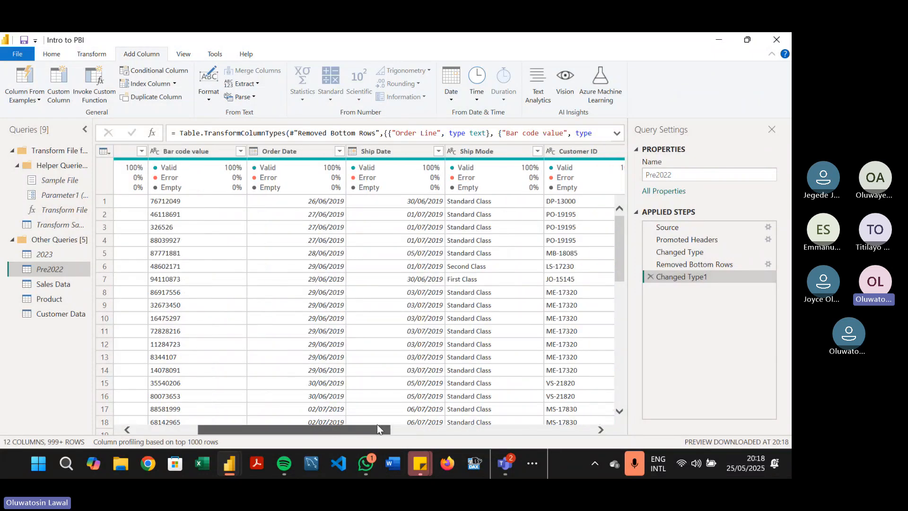
pyautogui.click(413, 153)
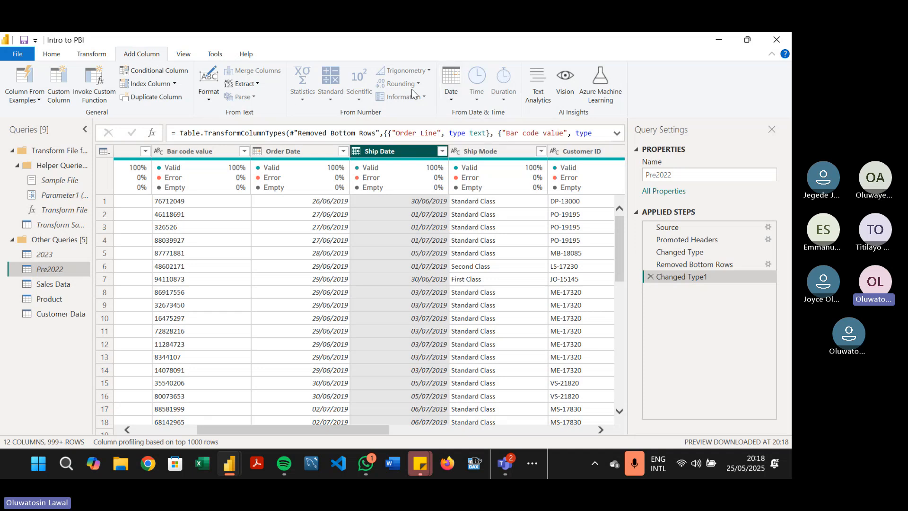
pyautogui.click(452, 100)
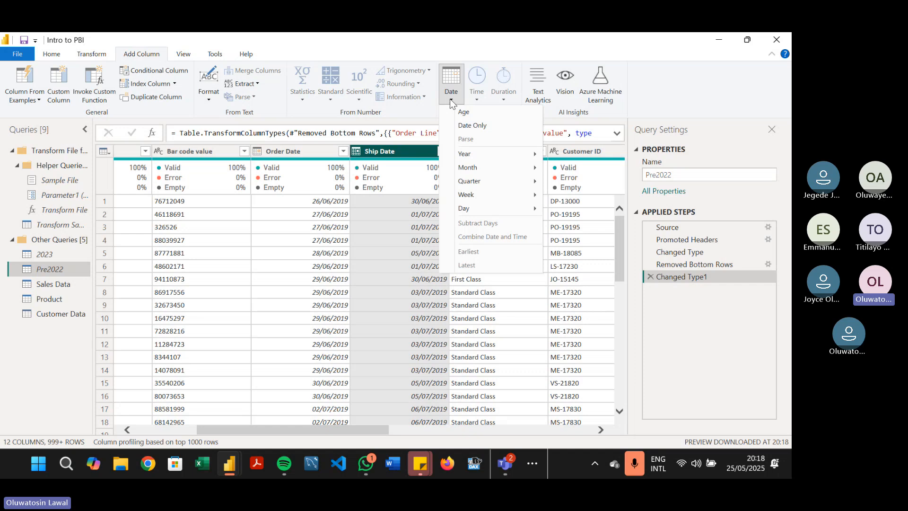
pyautogui.doubleClick(407, 151)
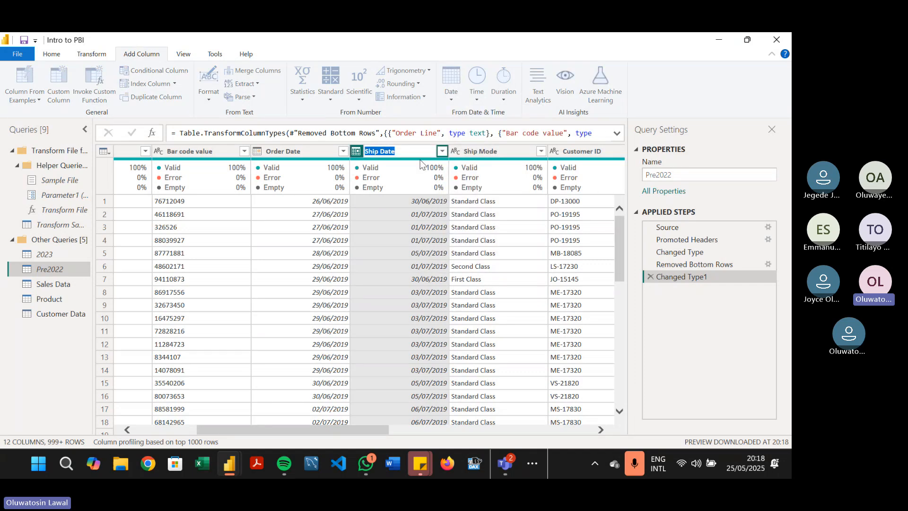
pyautogui.click(433, 178)
pyautogui.click(413, 155)
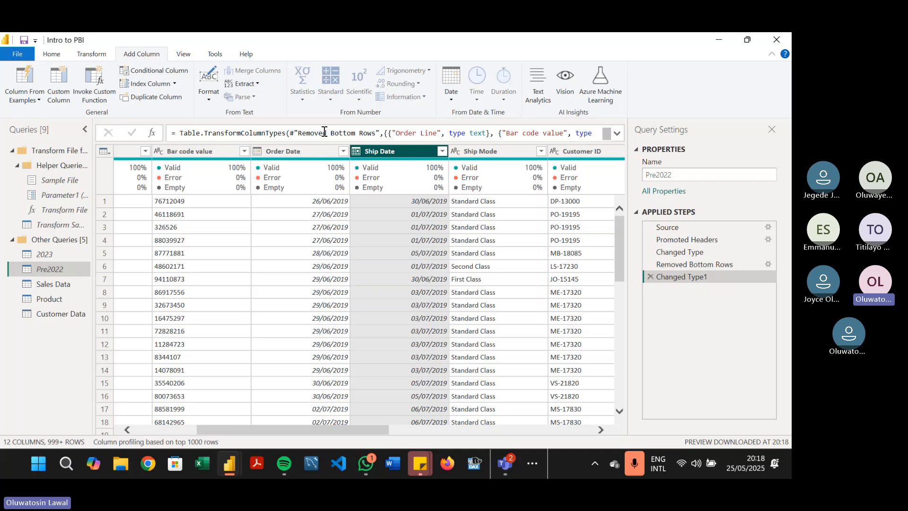
pyautogui.click(455, 101)
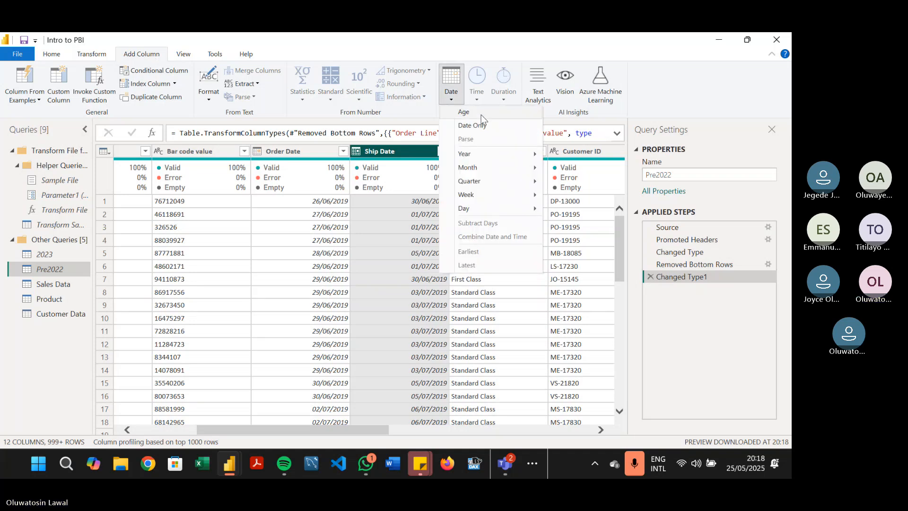
pyautogui.moveTo(512, 169)
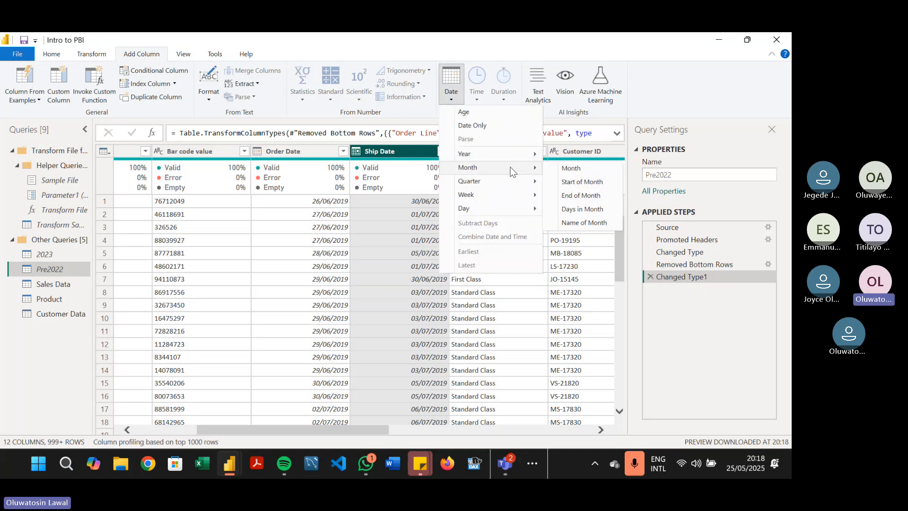
pyautogui.moveTo(533, 153)
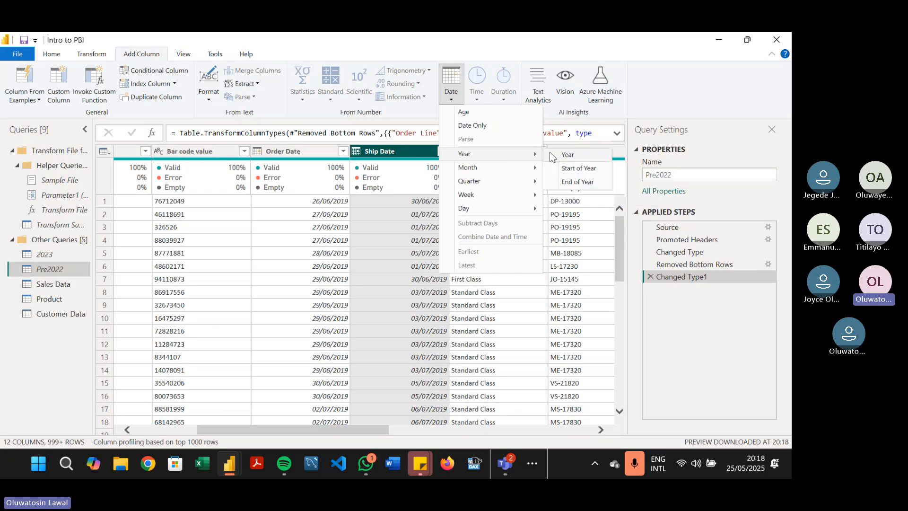
pyautogui.click(550, 154)
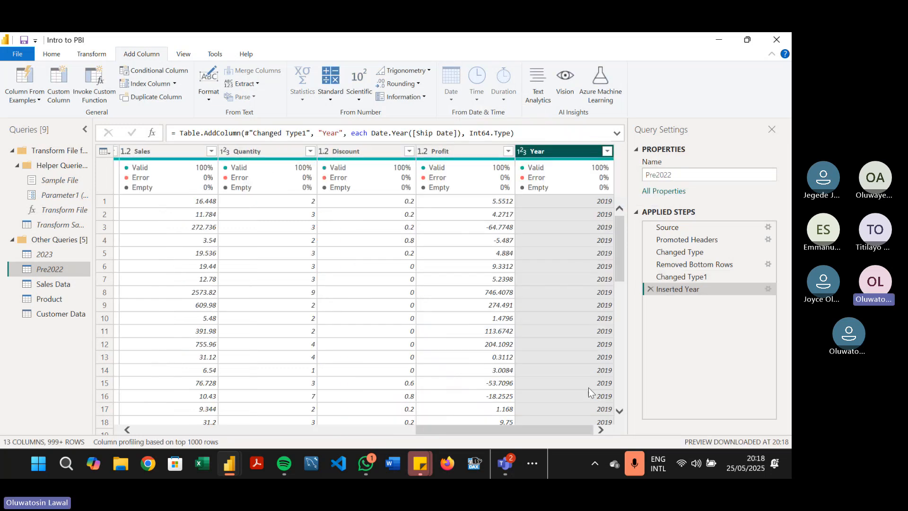
pyautogui.moveTo(560, 430); pyautogui.dragTo(584, 426)
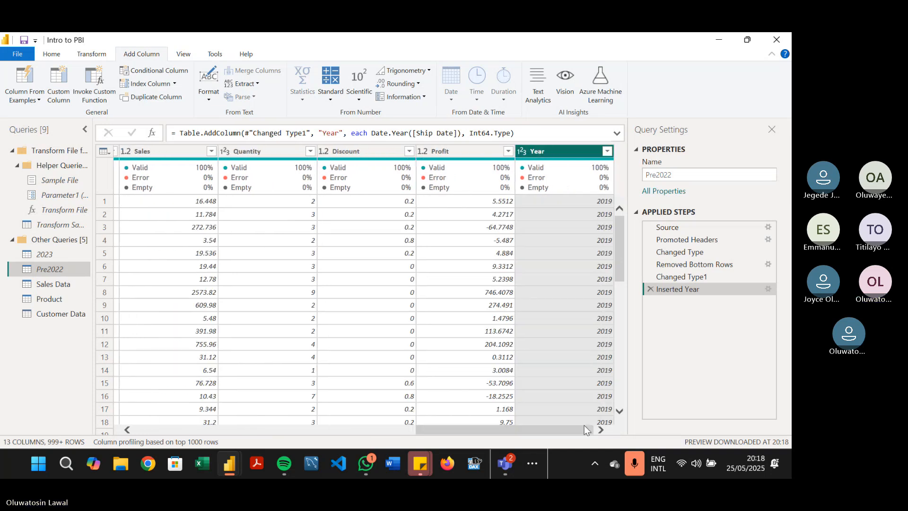
pyautogui.click(650, 289)
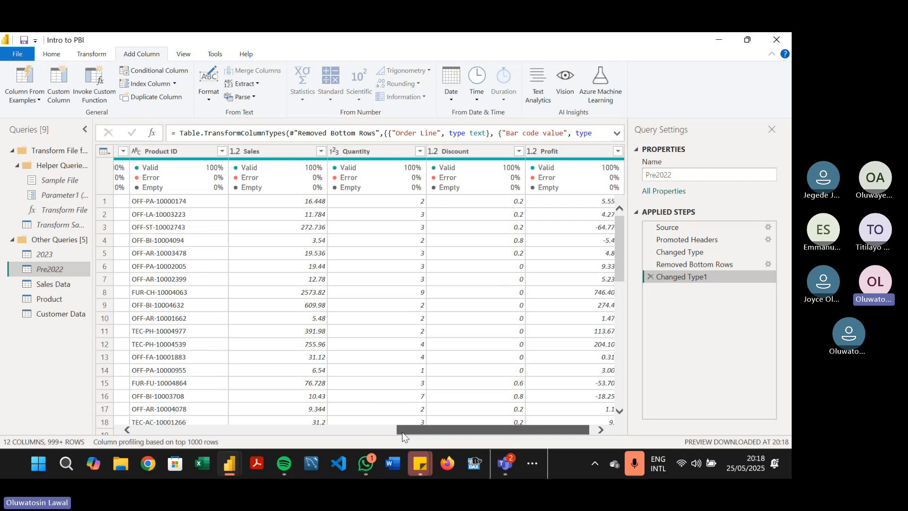
# Add a column to Pre2022 with the name of the day from Ship Date, compare it with the dates, and delete the inserted step.
pyautogui.moveTo(402, 432); pyautogui.dragTo(211, 429)
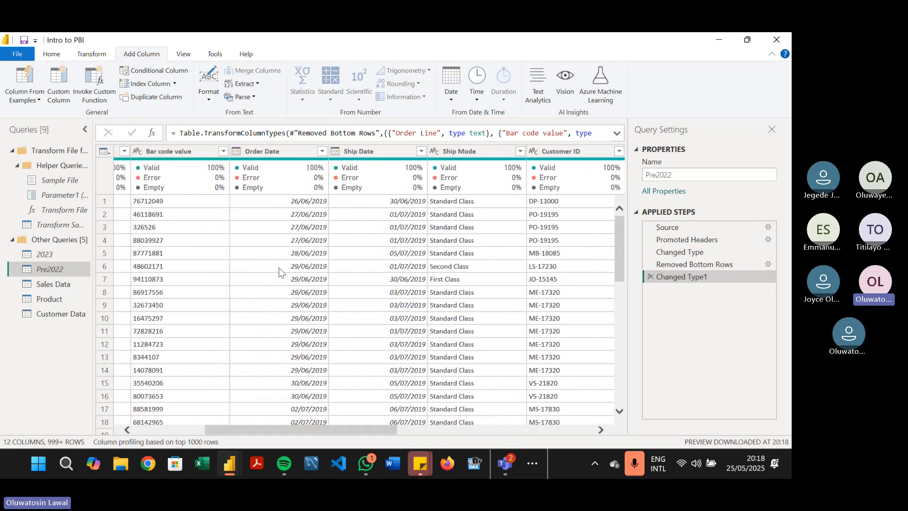
pyautogui.click(364, 154)
pyautogui.click(454, 99)
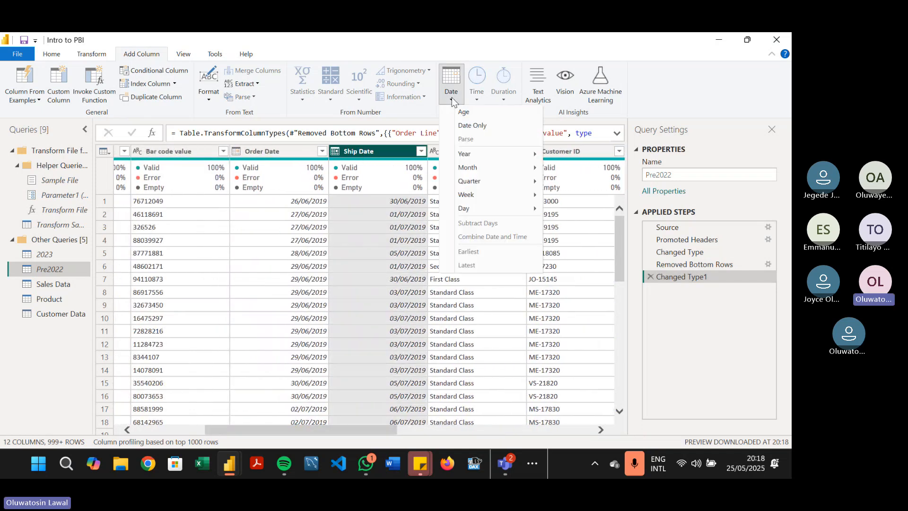
pyautogui.moveTo(522, 210)
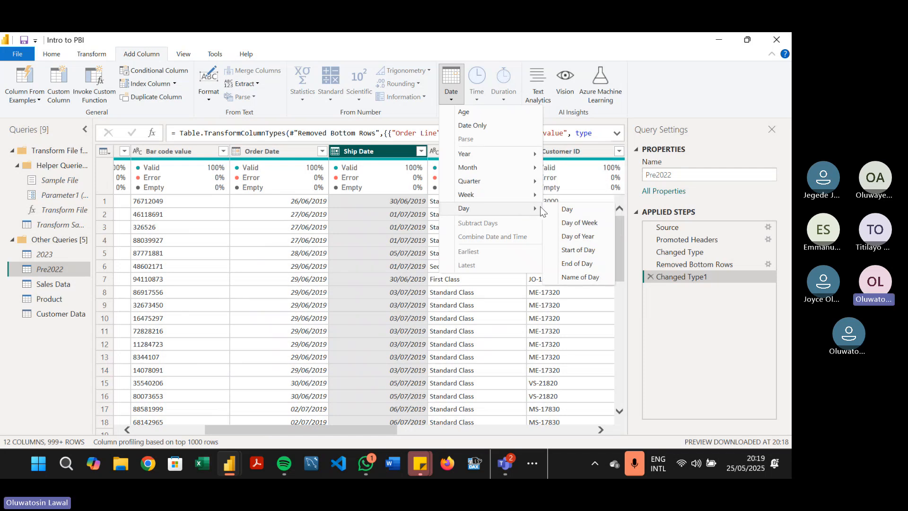
pyautogui.click(578, 277)
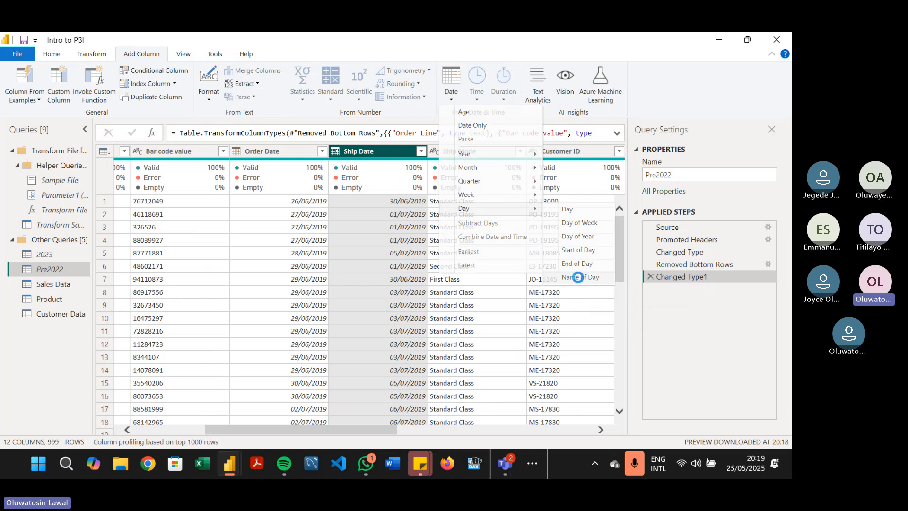
pyautogui.moveTo(341, 423); pyautogui.dragTo(559, 425)
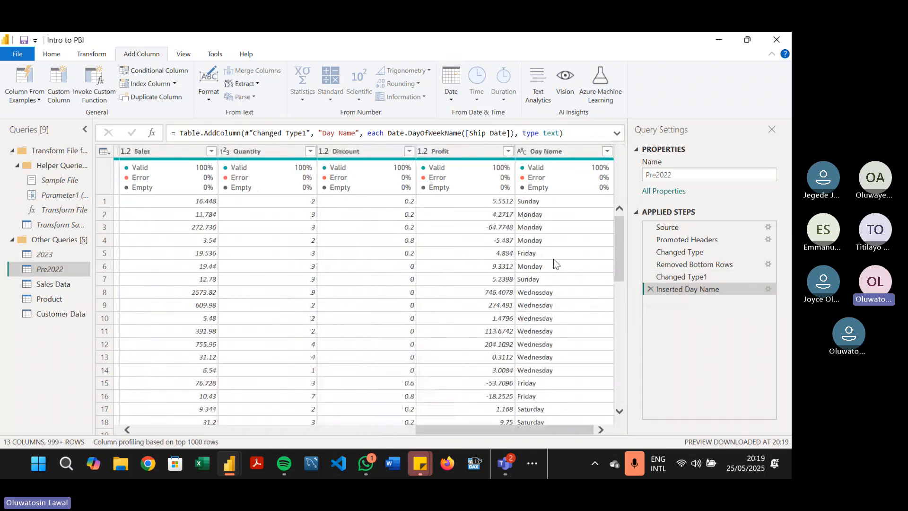
pyautogui.moveTo(559, 203)
pyautogui.moveTo(544, 430); pyautogui.dragTo(368, 423)
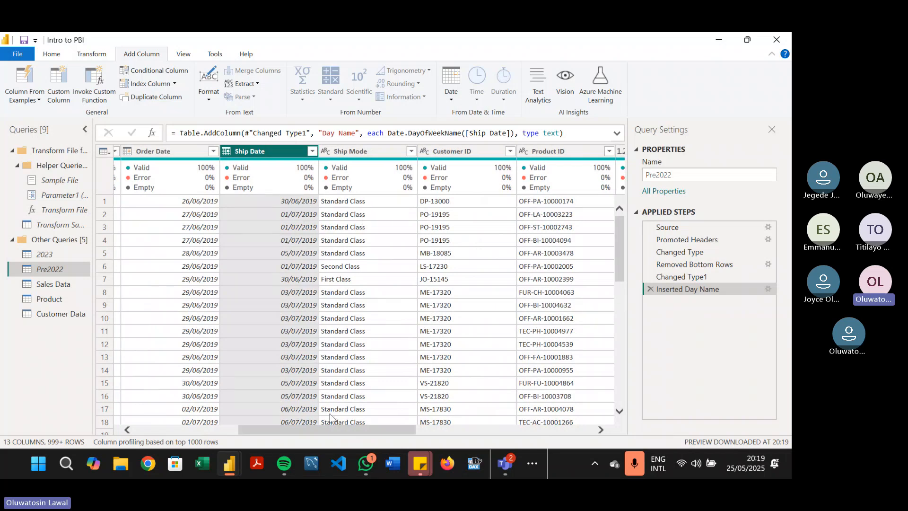
pyautogui.moveTo(334, 431); pyautogui.dragTo(575, 403)
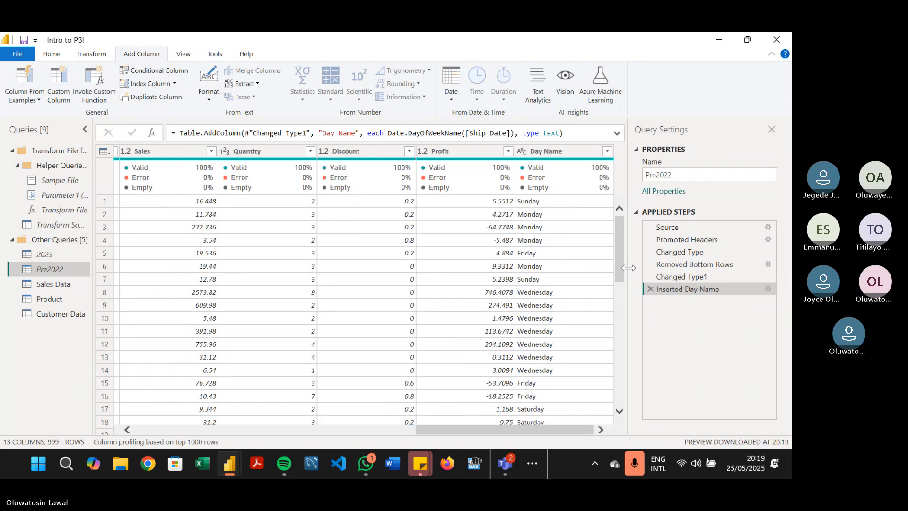
pyautogui.click(651, 289)
pyautogui.moveTo(497, 428); pyautogui.dragTo(168, 404)
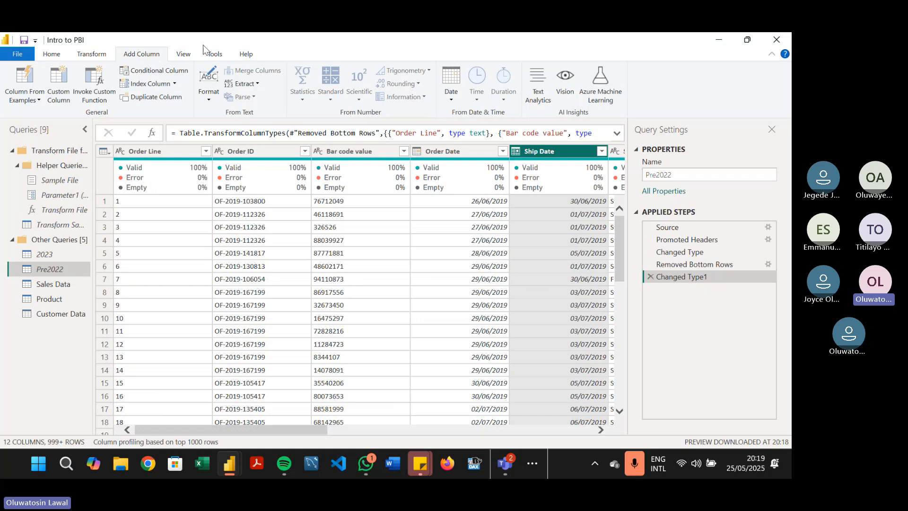
pyautogui.click(186, 55)
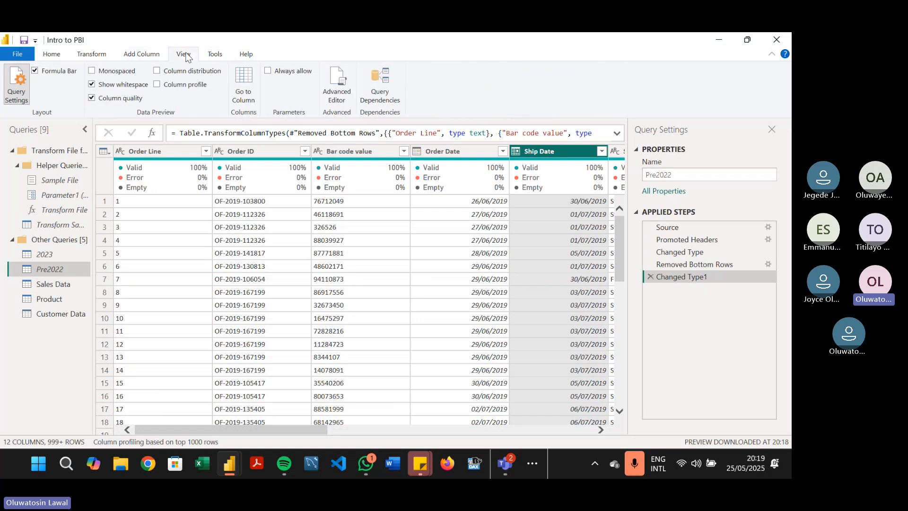
pyautogui.click(210, 55)
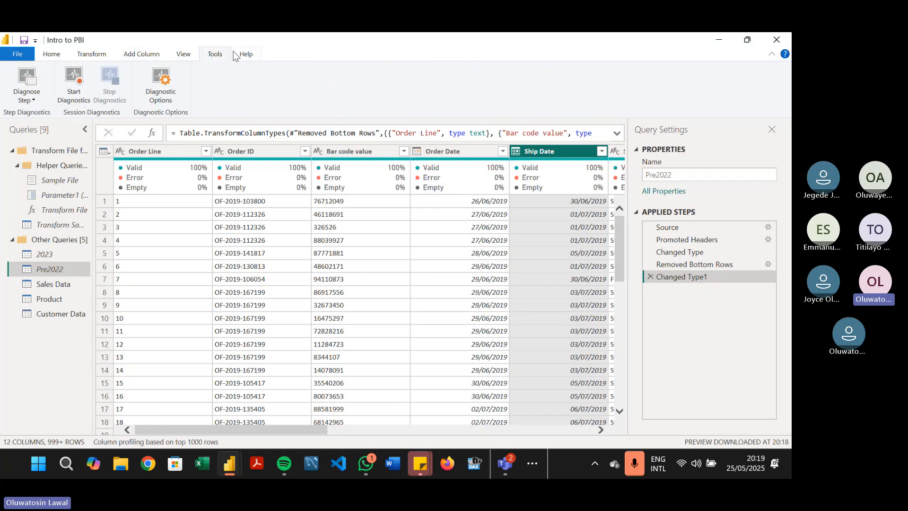
pyautogui.click(245, 56)
pyautogui.click(217, 56)
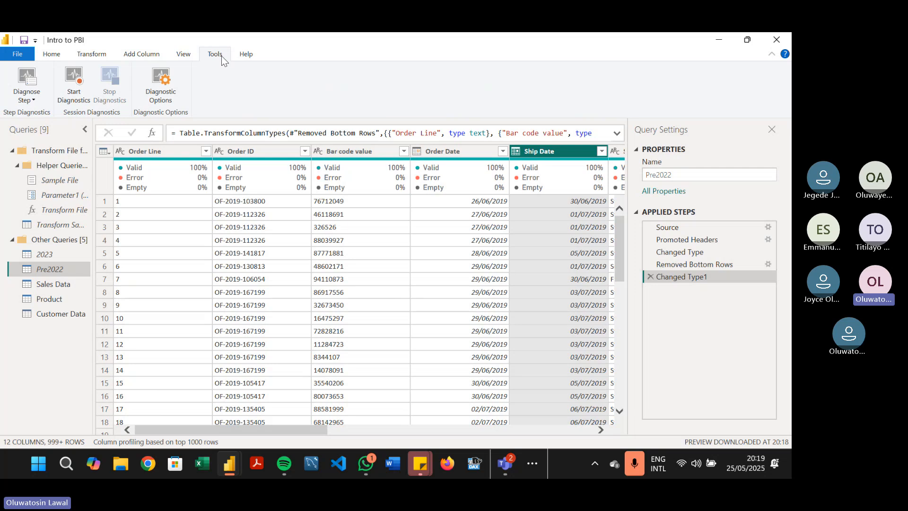
pyautogui.click(195, 56)
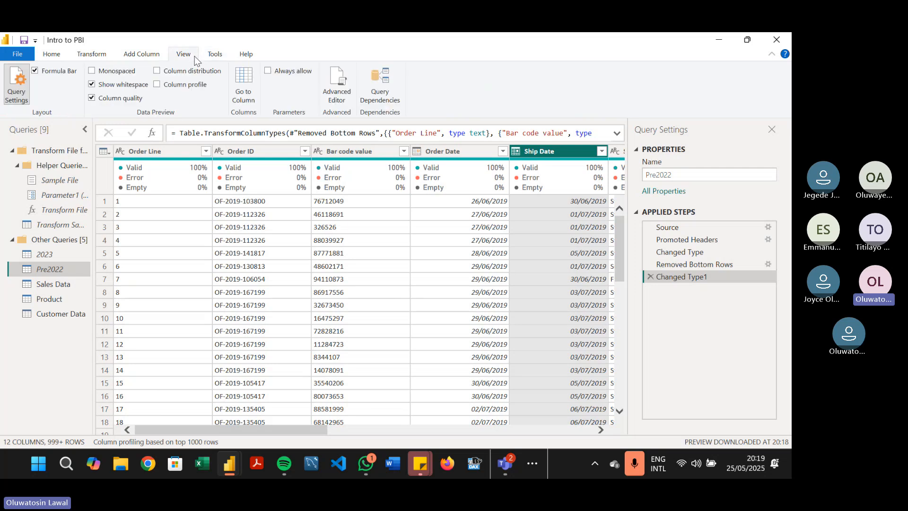
# Close the query editor and apply the query changes to the report.
pyautogui.click(53, 56)
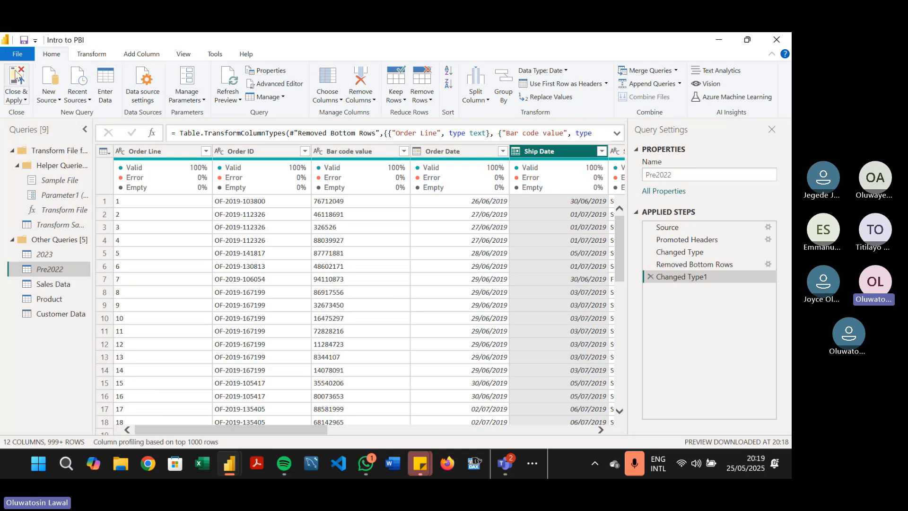
pyautogui.click(17, 76)
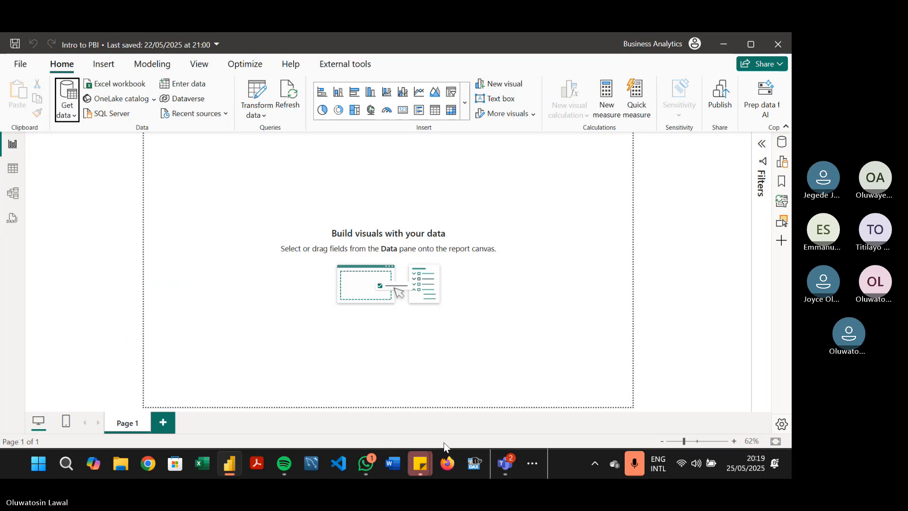
# Switch to the Teams meeting window and stop sharing the screen.
pyautogui.click(509, 467)
pyautogui.click(436, 381)
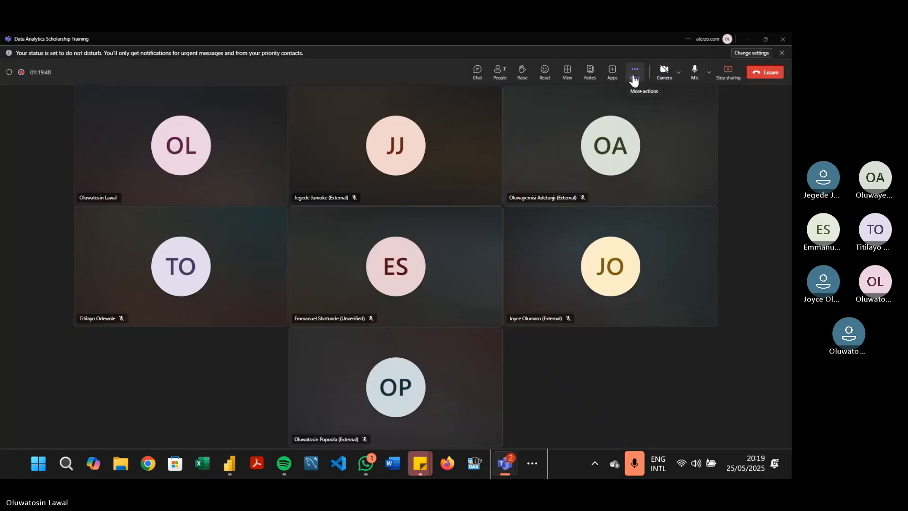
pyautogui.click(729, 75)
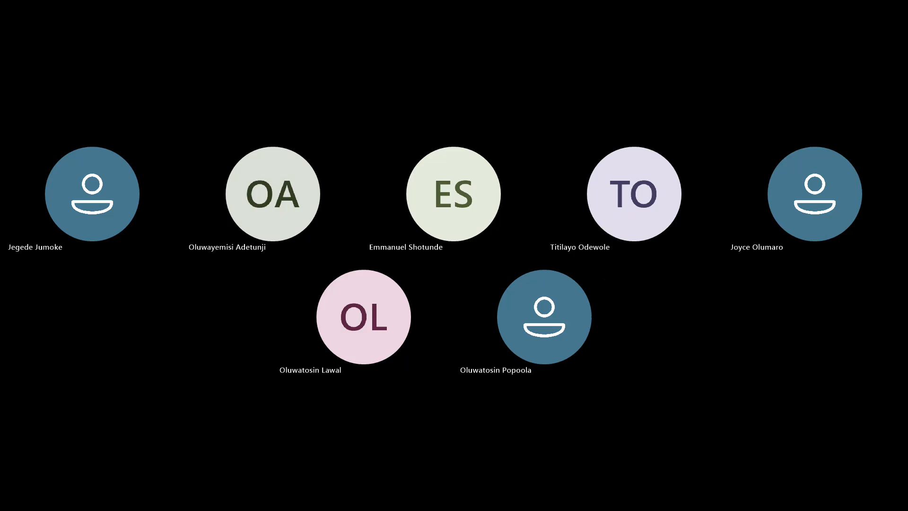
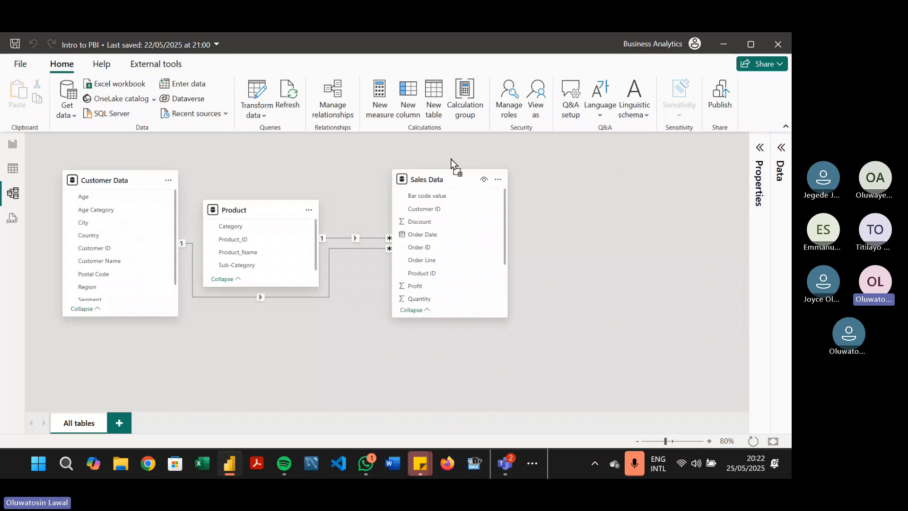
# Rearrange the model diagram so the Sales Data table sits between Customer Data and Product, with Product moved close to Sales Data.
pyautogui.moveTo(264, 210); pyautogui.dragTo(624, 178)
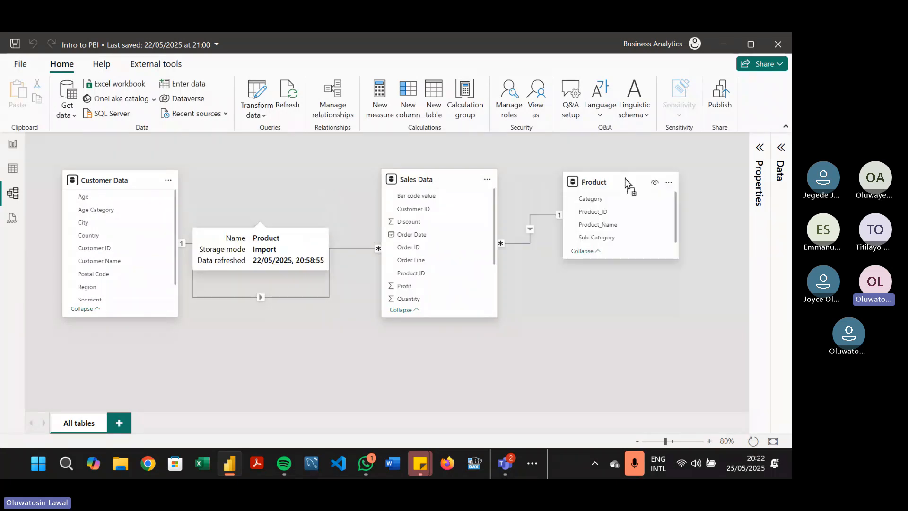
pyautogui.moveTo(444, 178); pyautogui.dragTo(302, 167)
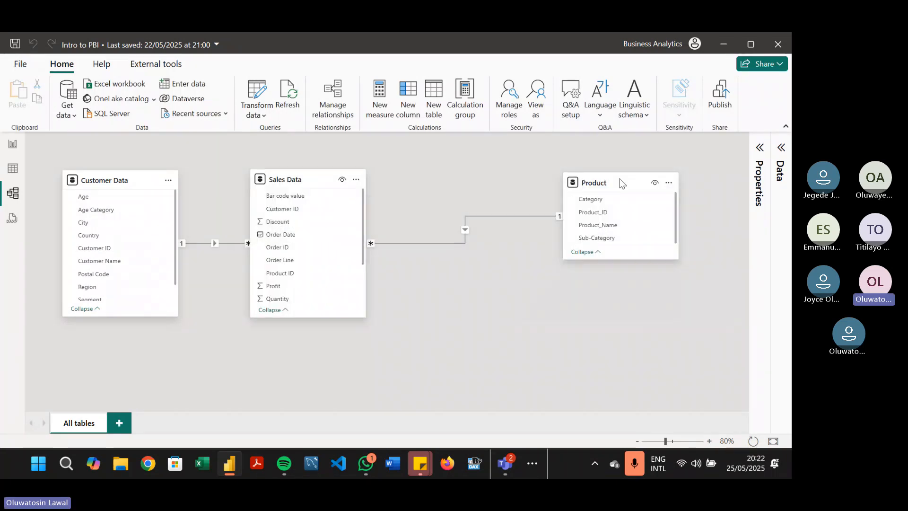
pyautogui.moveTo(623, 182); pyautogui.dragTo(490, 183)
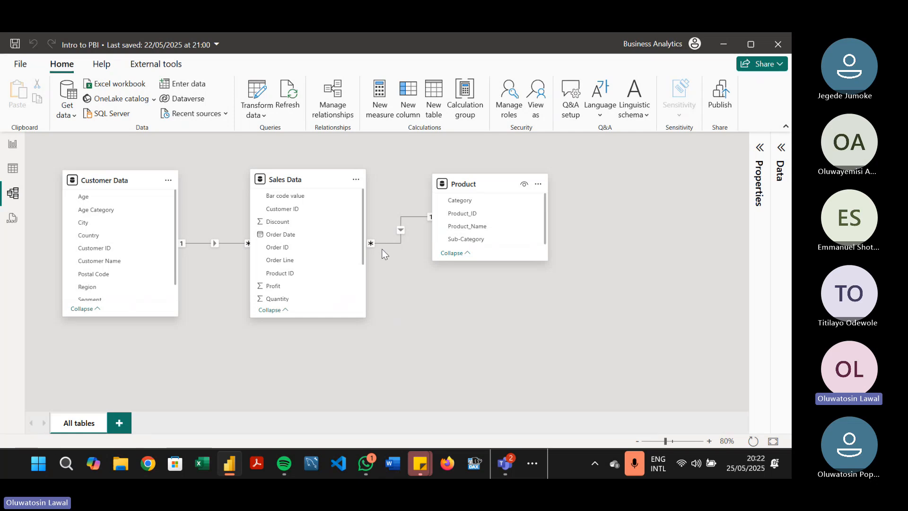
pyautogui.click(411, 111)
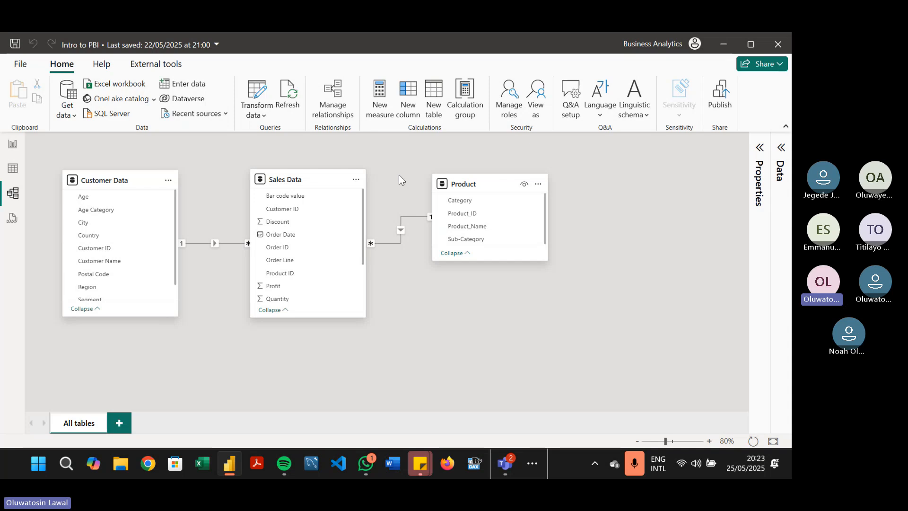
# Save the report file.
pyautogui.hotkey('ctrl', 's')
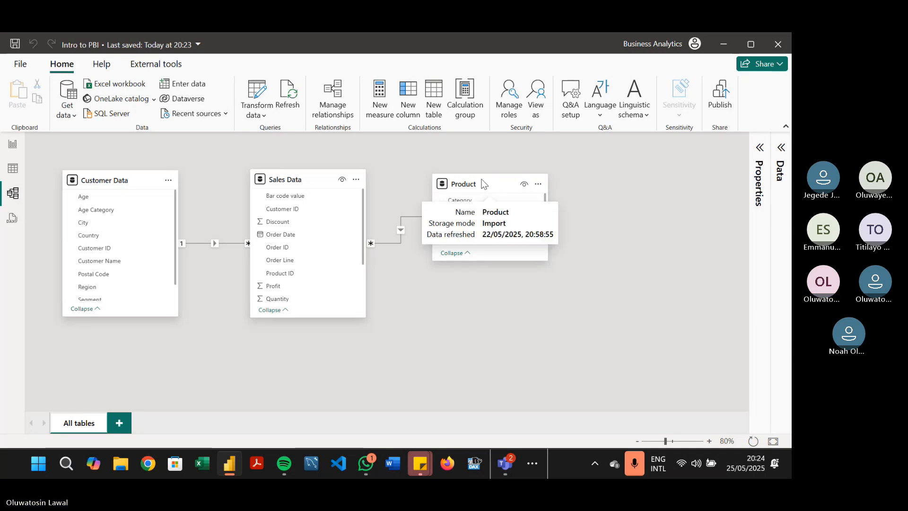
# Filter the Sales Data table's Product ID column to IDs containing 1496, examine the matching sales rows, and clear the filter.
pyautogui.click(303, 273)
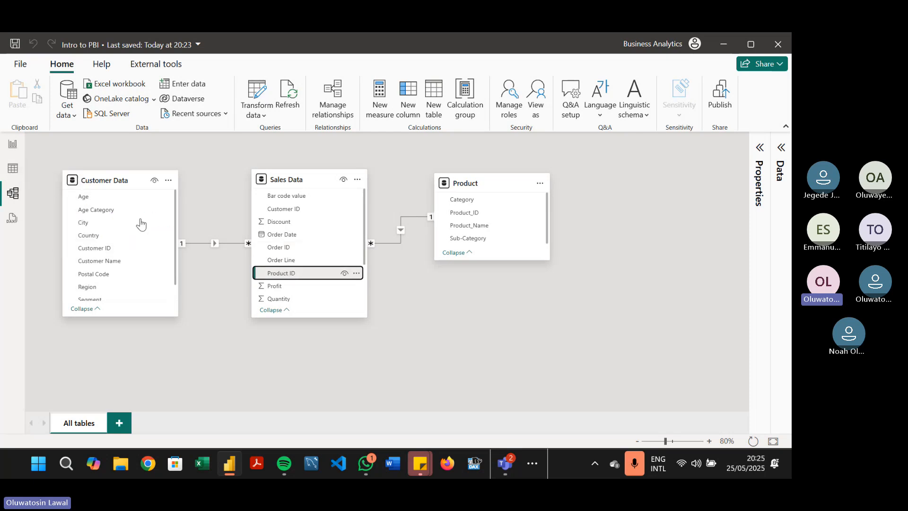
pyautogui.click(17, 180)
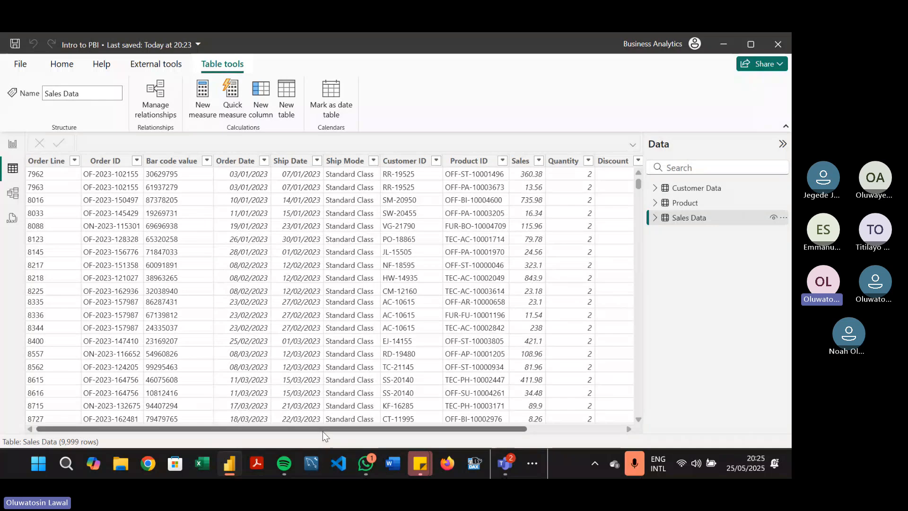
pyautogui.moveTo(322, 431); pyautogui.dragTo(492, 424)
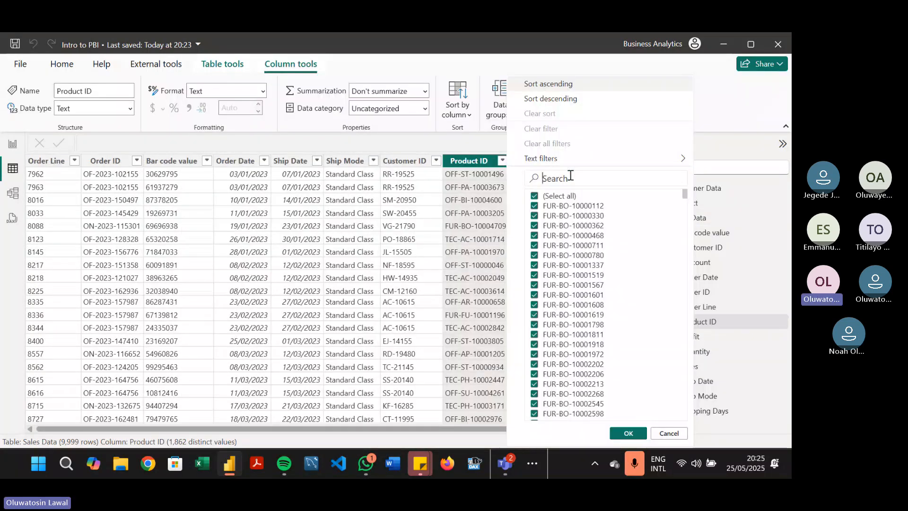
pyautogui.write('1496')
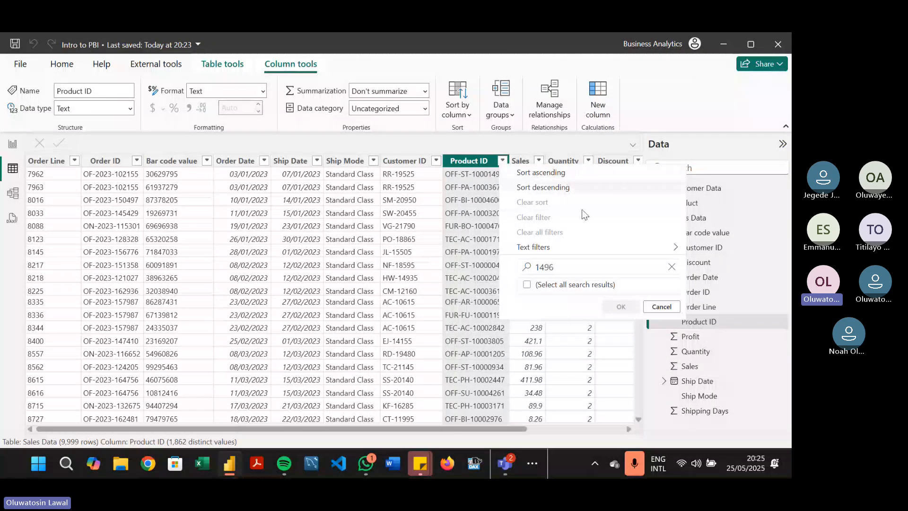
pyautogui.click(621, 315)
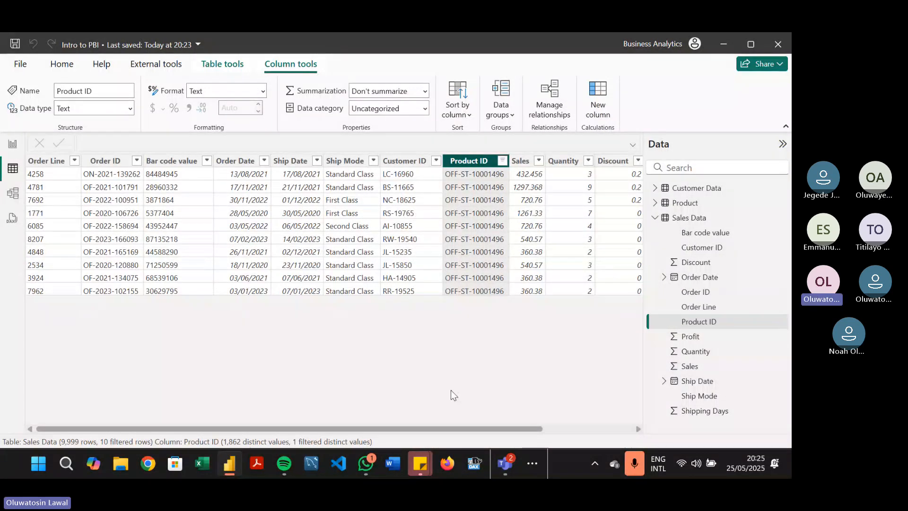
pyautogui.moveTo(404, 423); pyautogui.dragTo(351, 406)
pyautogui.click(503, 161)
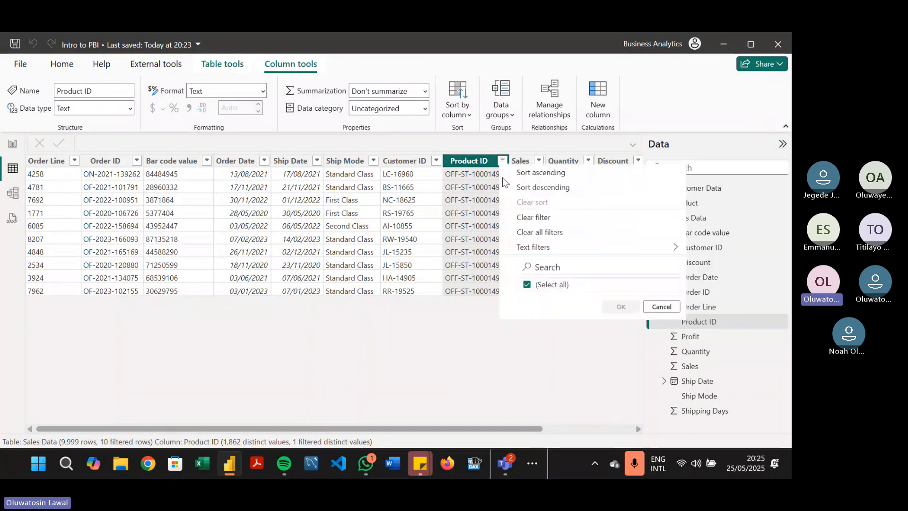
pyautogui.click(581, 147)
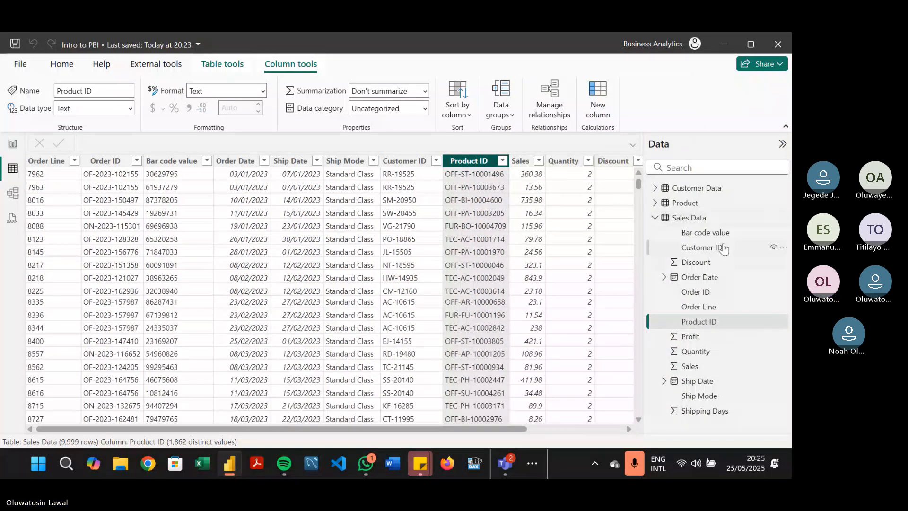
# Filter the Product table's Product_ID column to OFF-ST-10001496, examine the matching product, and clear the filter.
pyautogui.click(652, 219)
pyautogui.click(685, 202)
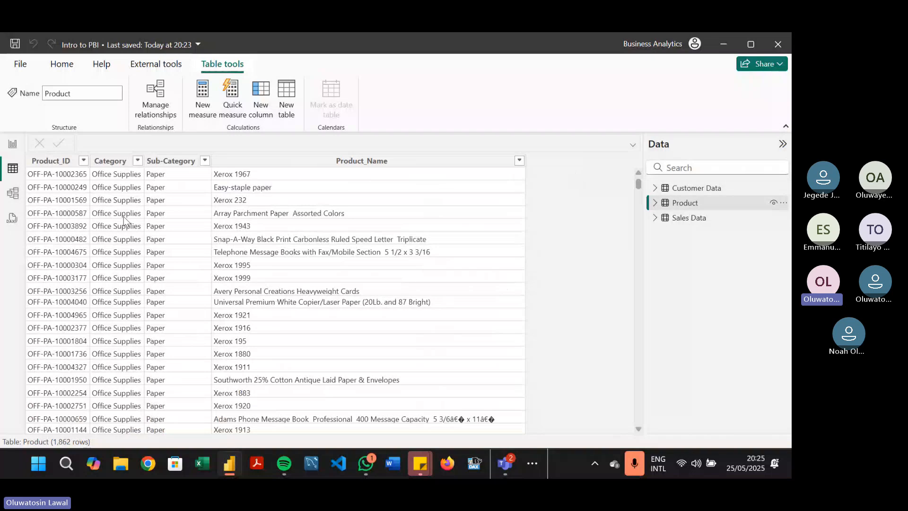
pyautogui.click(83, 161)
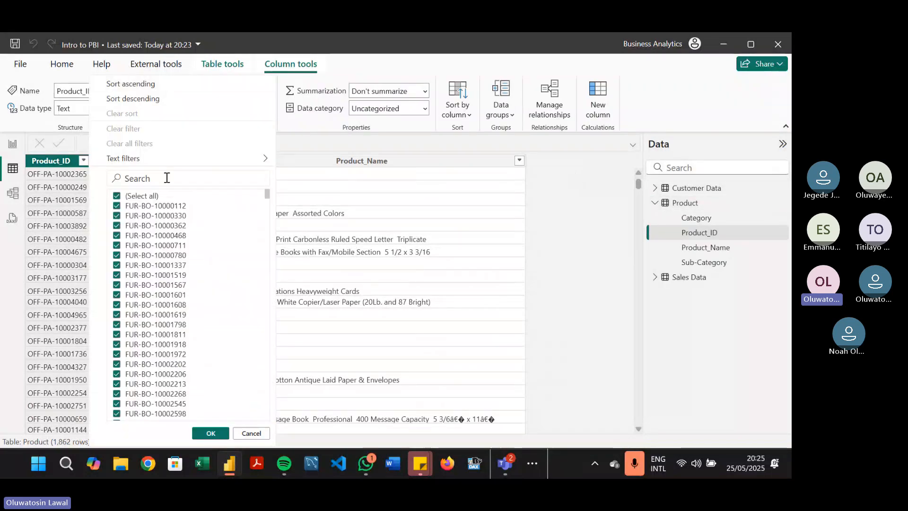
pyautogui.write('1496')
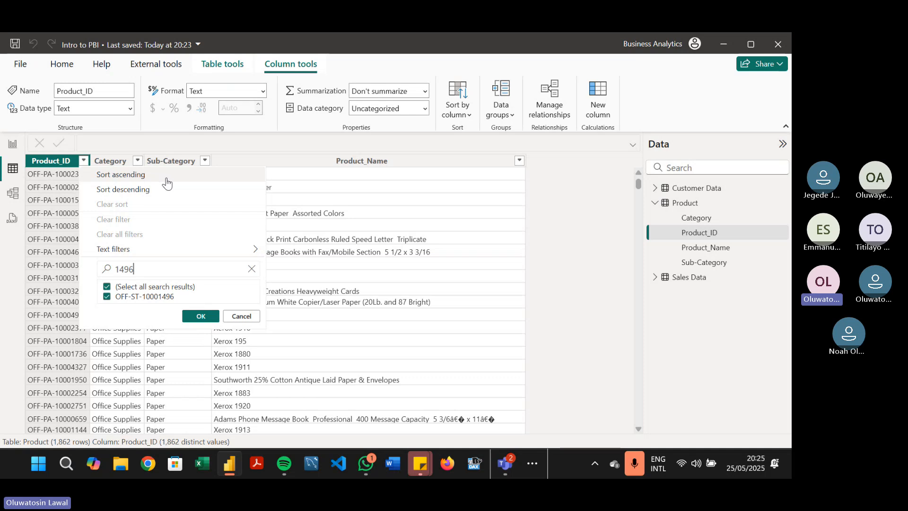
pyautogui.click(204, 316)
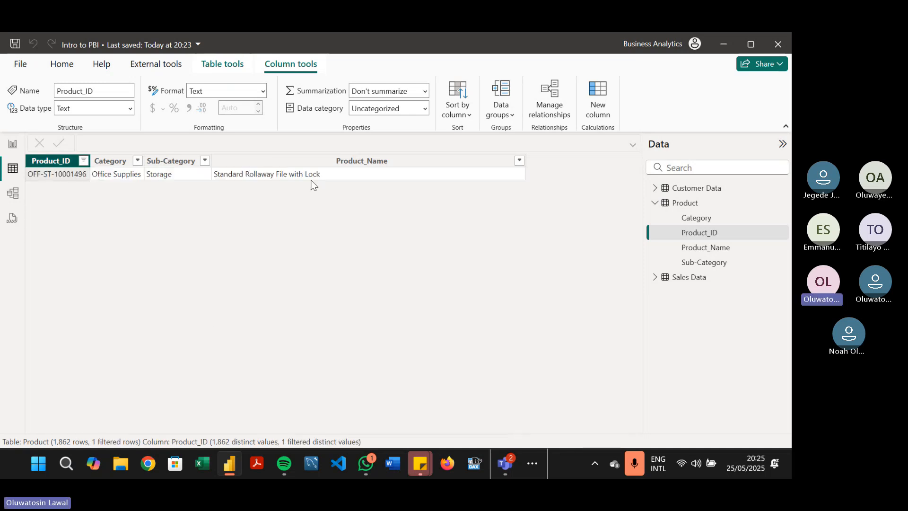
pyautogui.click(83, 160)
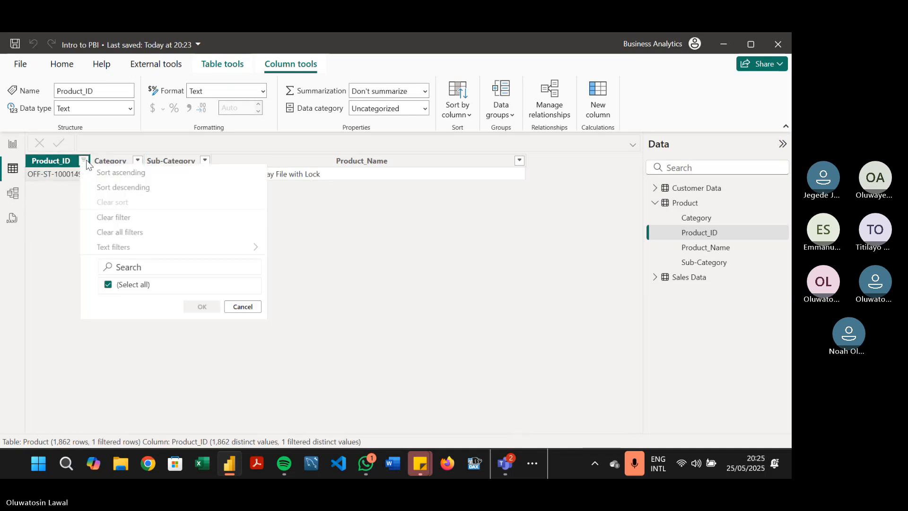
pyautogui.click(184, 233)
# In the model diagram, delete the relationships linking Sales Data to Product and to Customer Data.
pyautogui.click(14, 195)
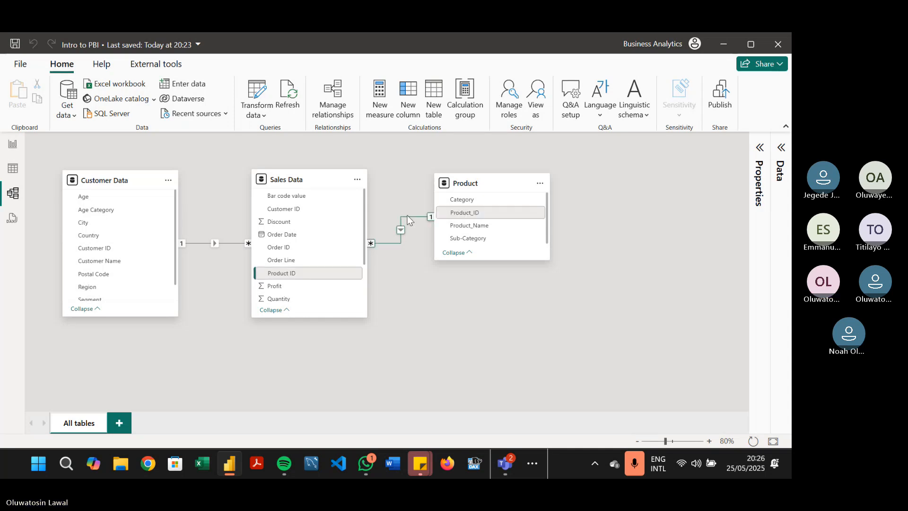
pyautogui.press('Delete')
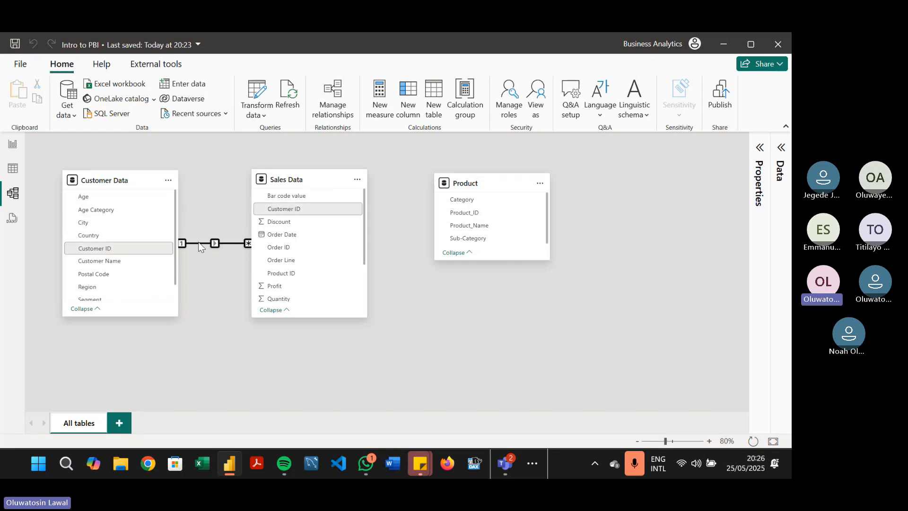
pyautogui.rightClick(199, 245)
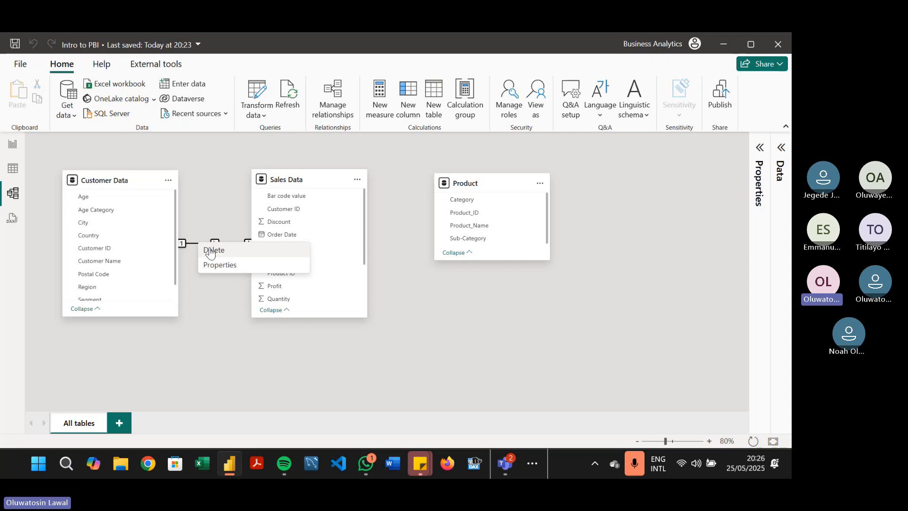
pyautogui.click(215, 252)
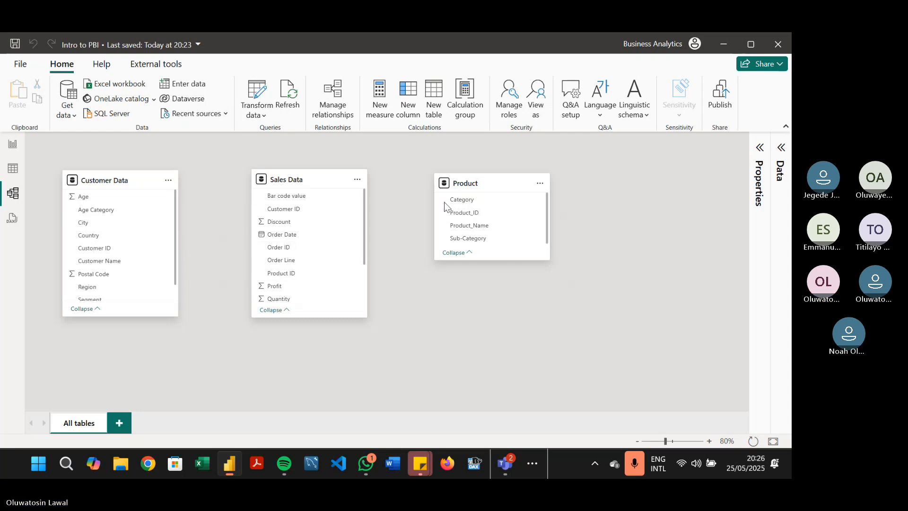
pyautogui.click(637, 440)
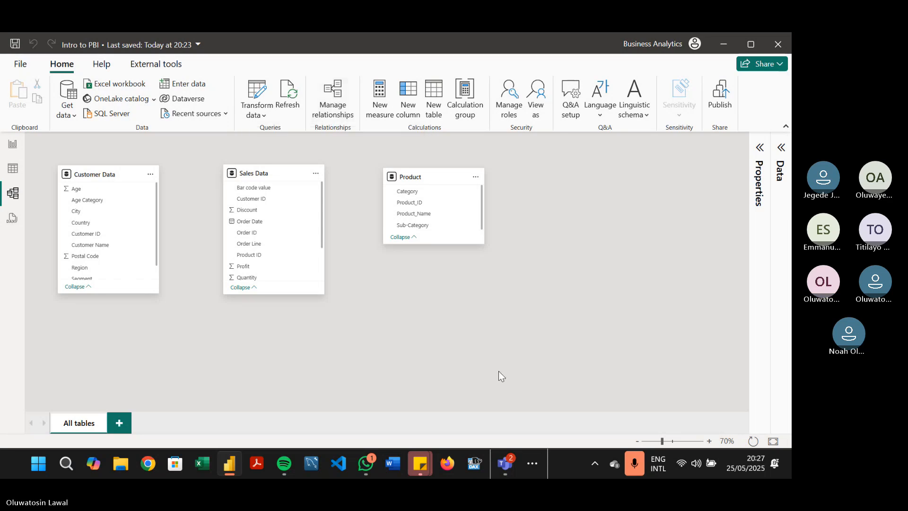
pyautogui.moveTo(502, 453)
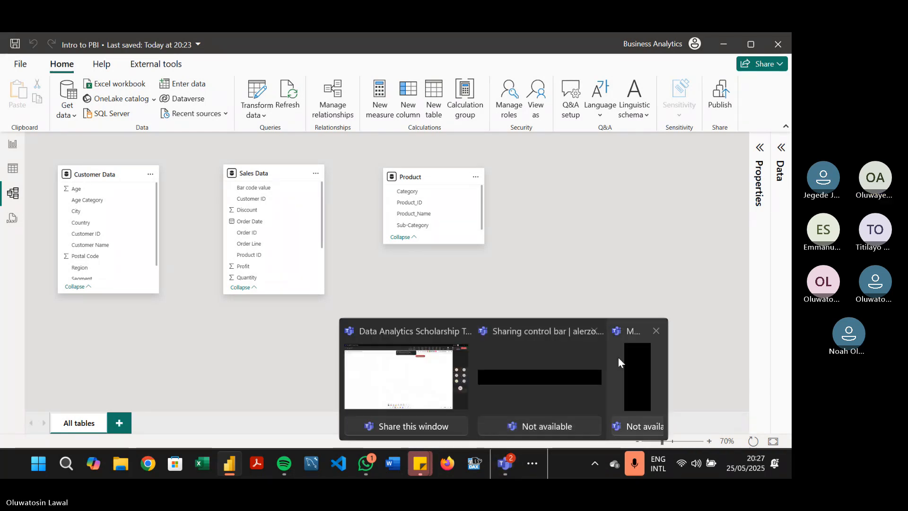
pyautogui.moveTo(620, 356)
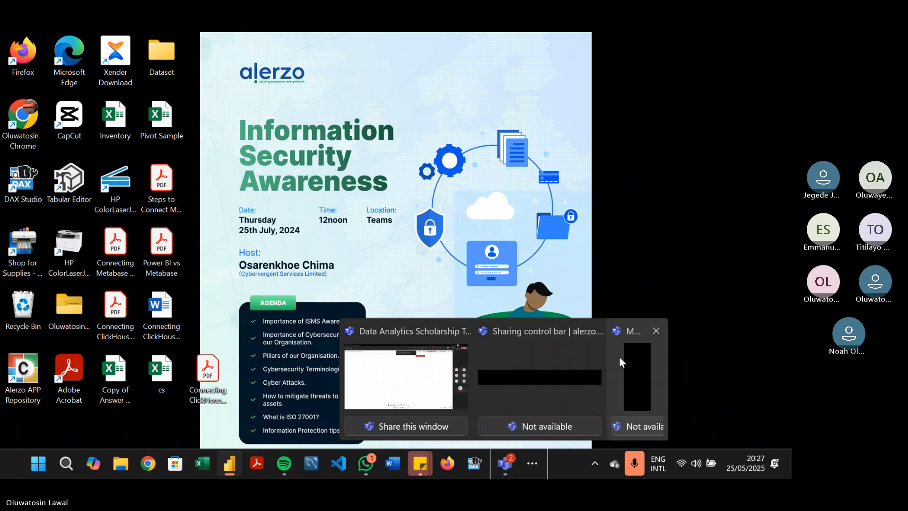
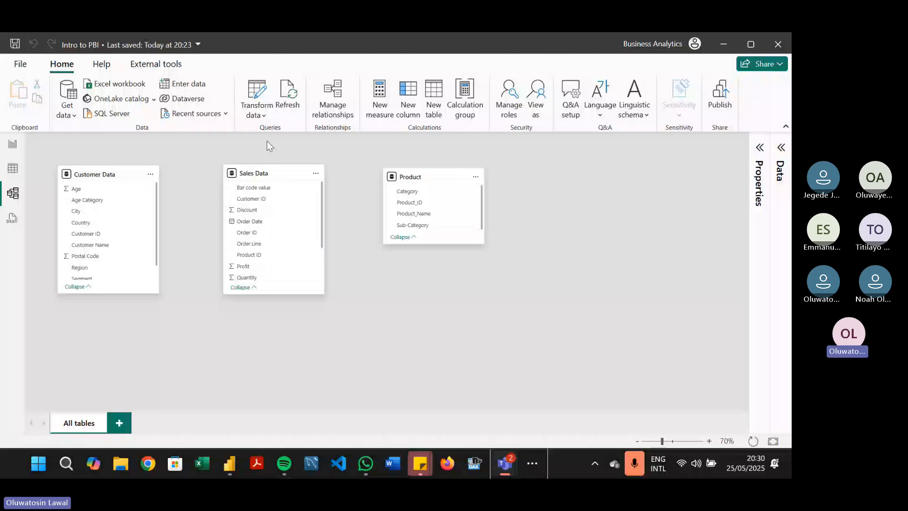
# Autodetect the relationships between the model's tables in the relationship manager and dismiss the result.
pyautogui.click(330, 105)
pyautogui.click(637, 58)
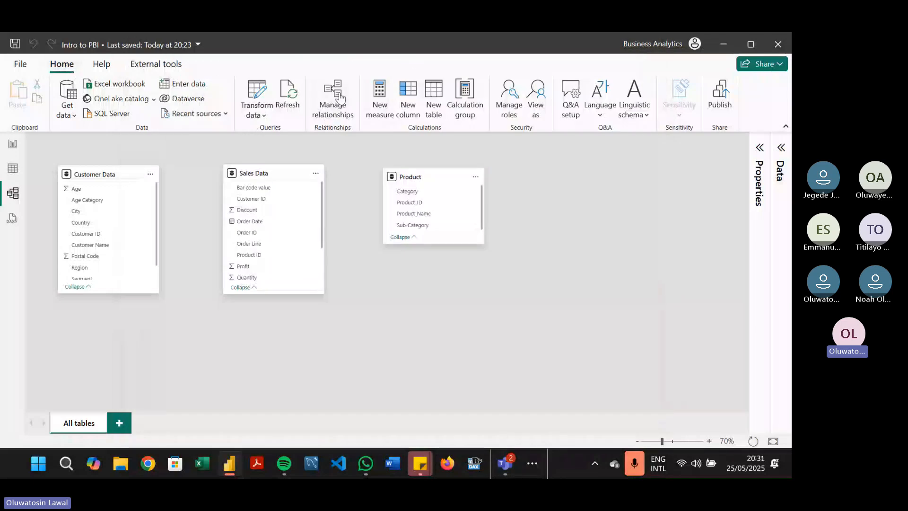
pyautogui.click(340, 98)
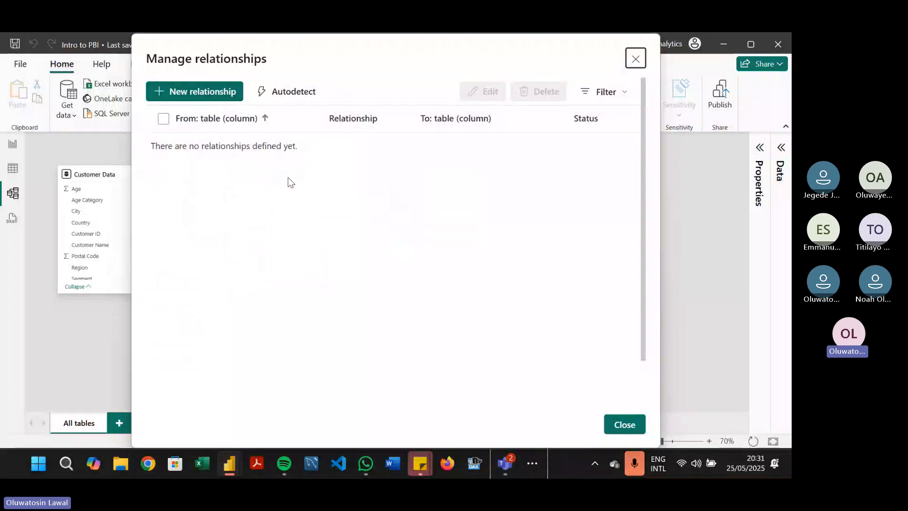
pyautogui.click(306, 91)
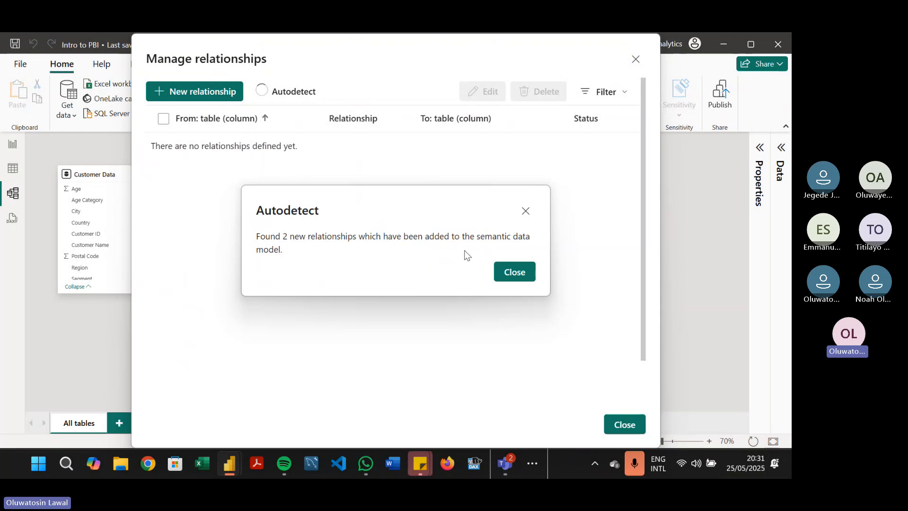
pyautogui.click(515, 279)
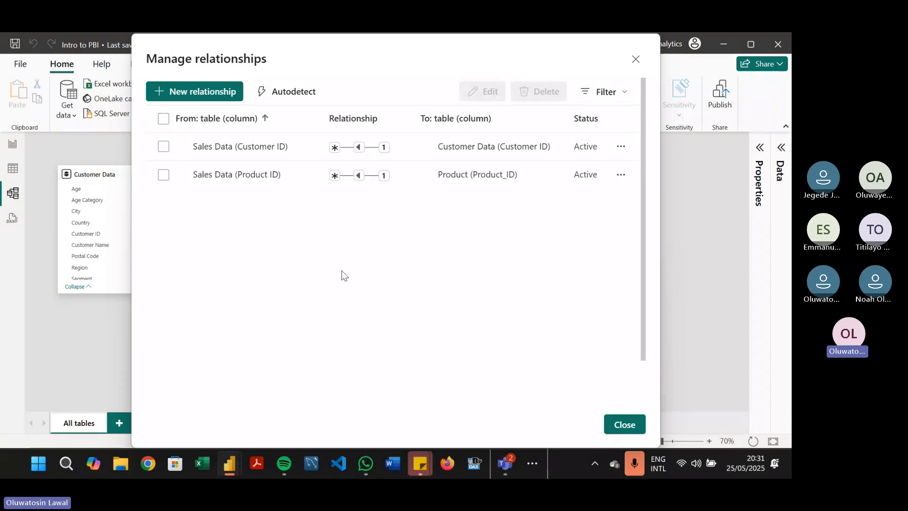
# Examine the actions available for the relationship between Sales Data and Customer Data on Customer ID.
pyautogui.click(164, 148)
pyautogui.click(164, 148)
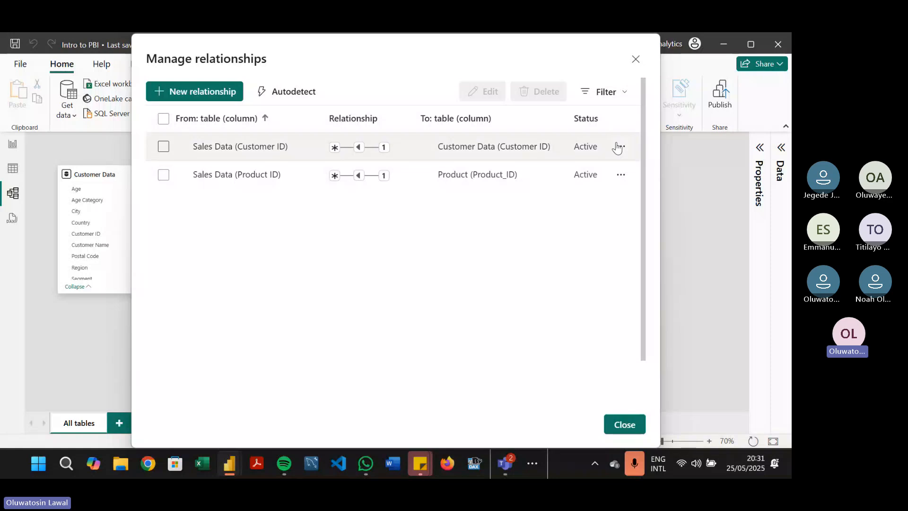
pyautogui.click(619, 147)
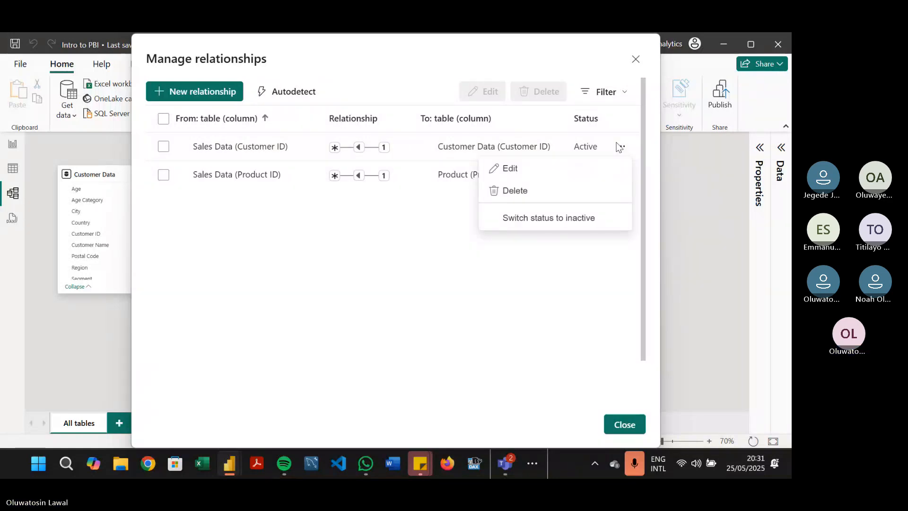
pyautogui.click(620, 147)
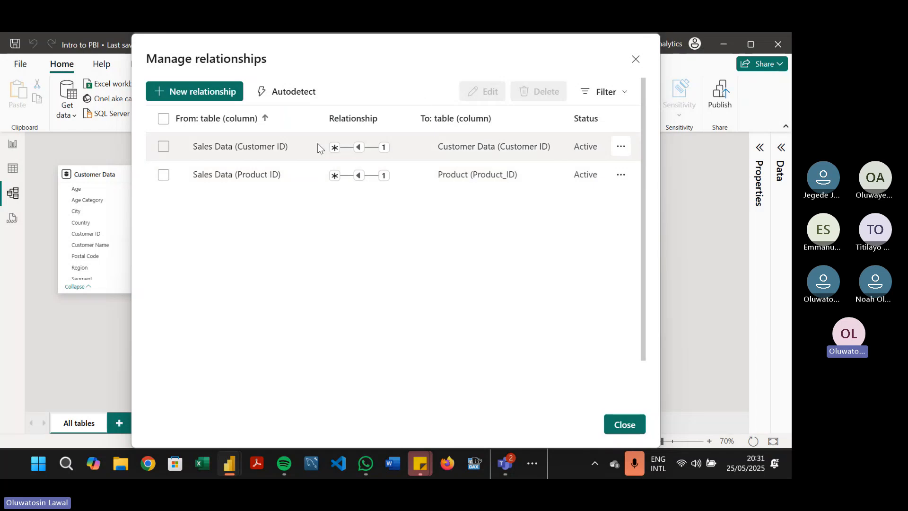
# Delete both autodetected relationships, Sales Data to Customer Data and Sales Data to Product, from the relationship manager.
pyautogui.click(163, 147)
pyautogui.click(163, 174)
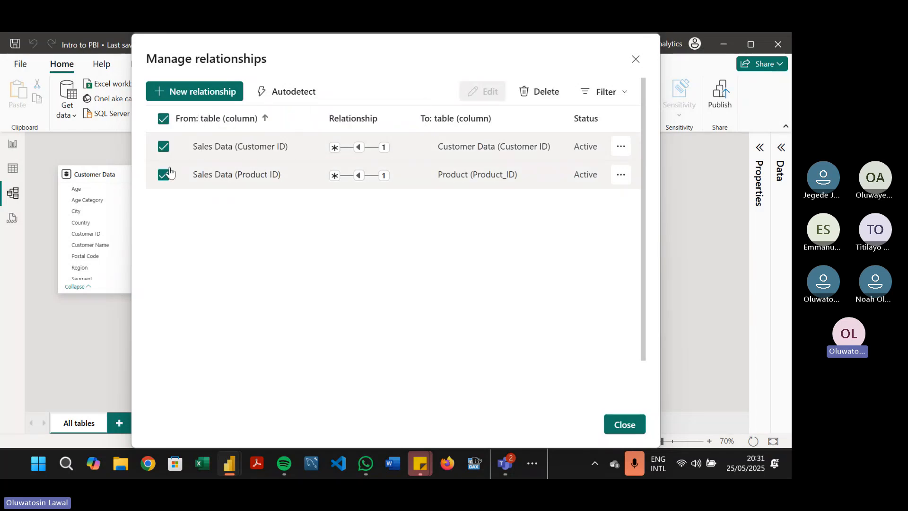
pyautogui.click(543, 93)
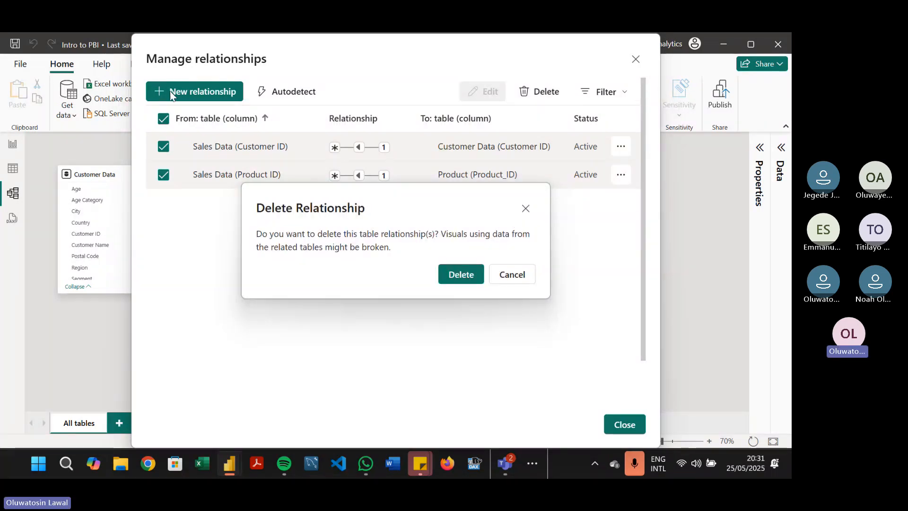
pyautogui.click(512, 283)
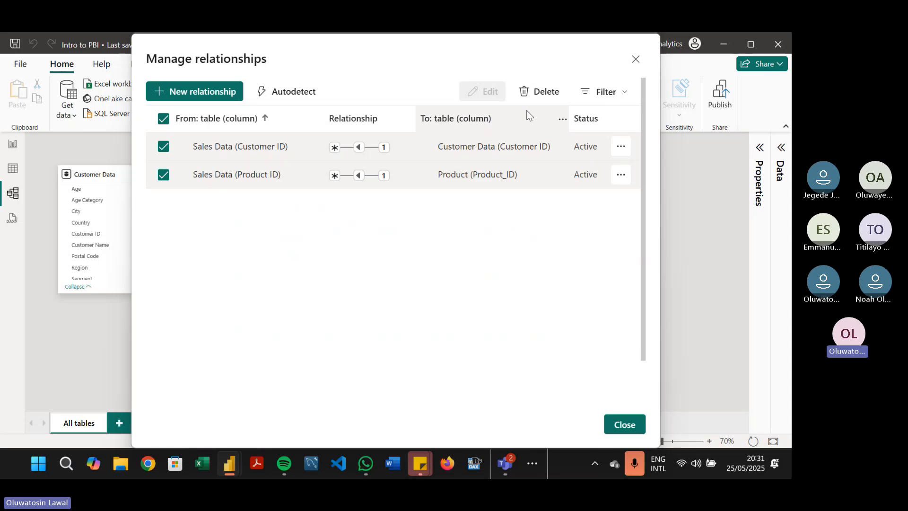
pyautogui.click(545, 93)
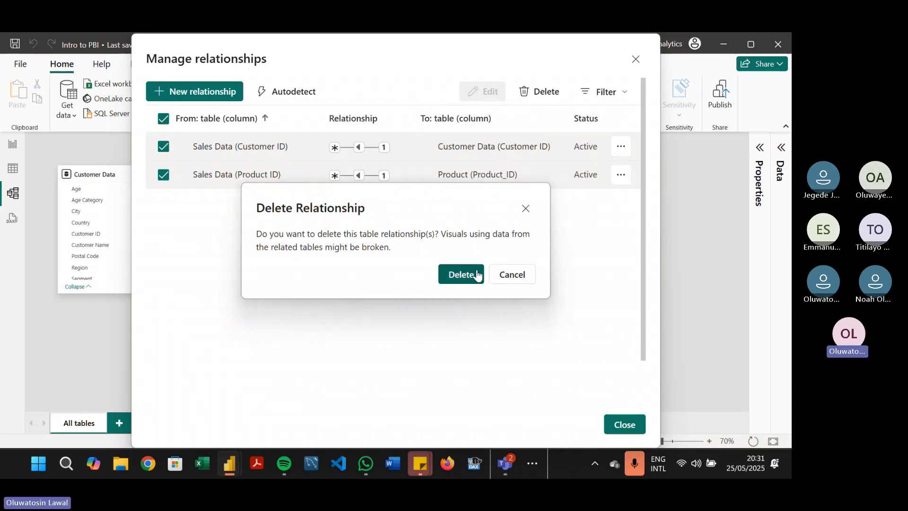
pyautogui.click(462, 275)
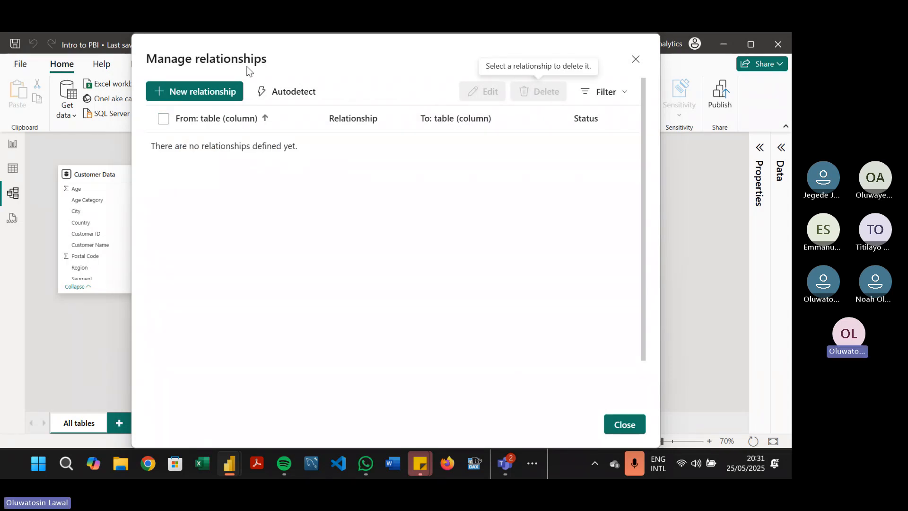
# Start a new relationship with Customer Data as the from table and Product as the to table.
pyautogui.click(200, 92)
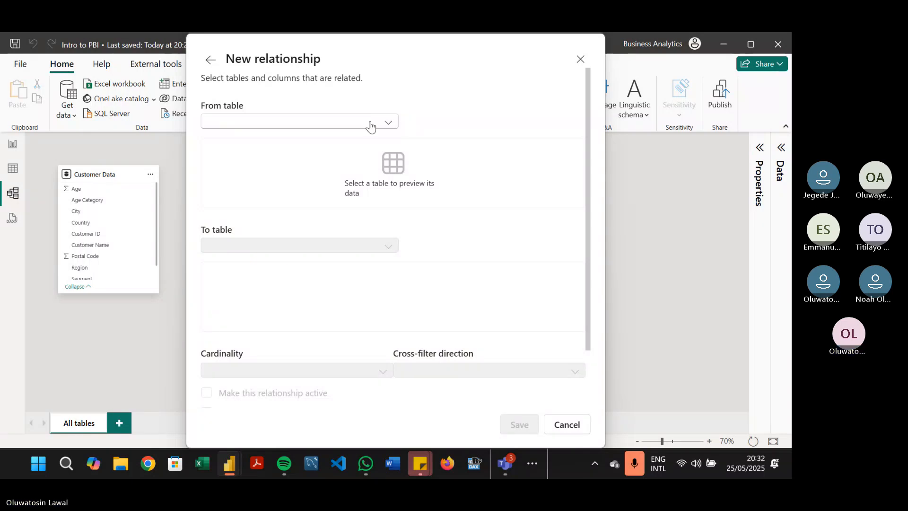
pyautogui.click(386, 122)
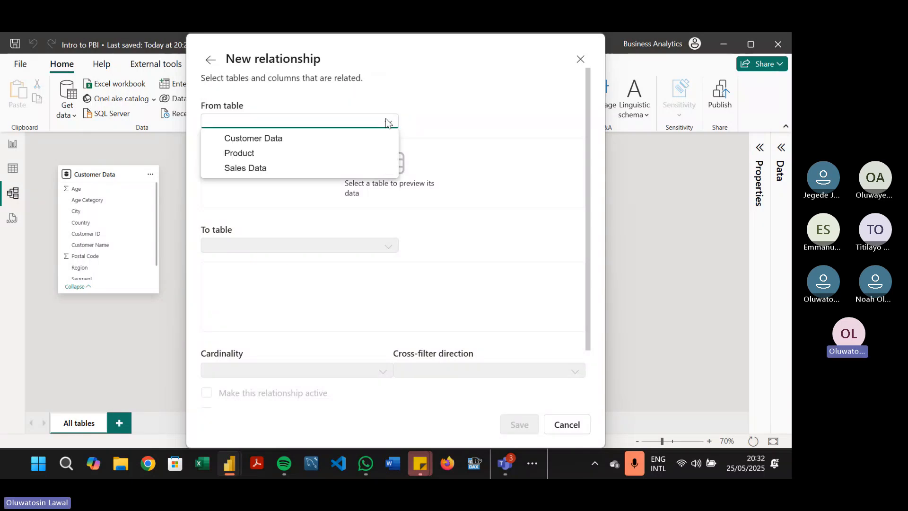
pyautogui.click(342, 139)
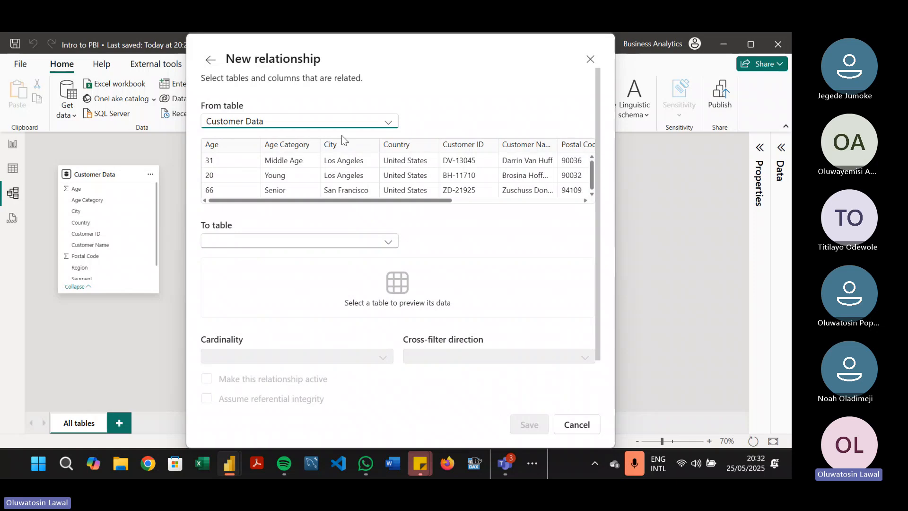
pyautogui.click(357, 244)
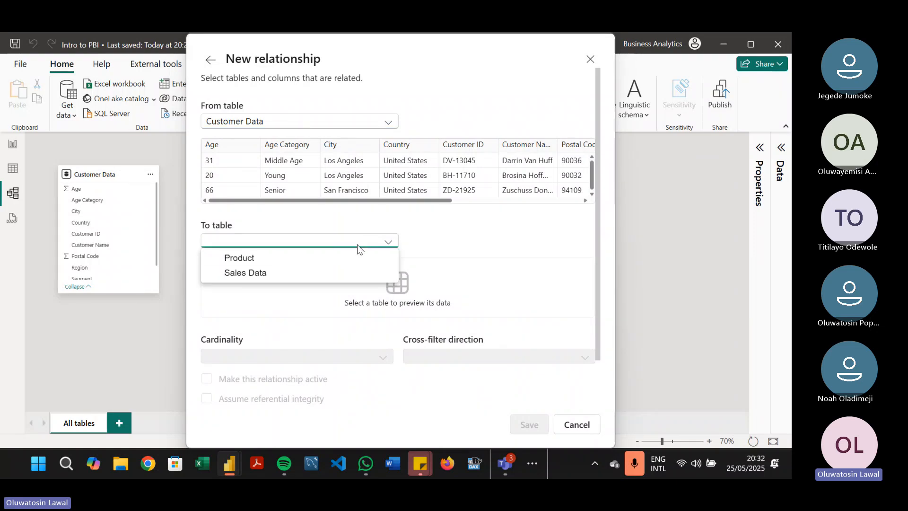
pyautogui.click(354, 260)
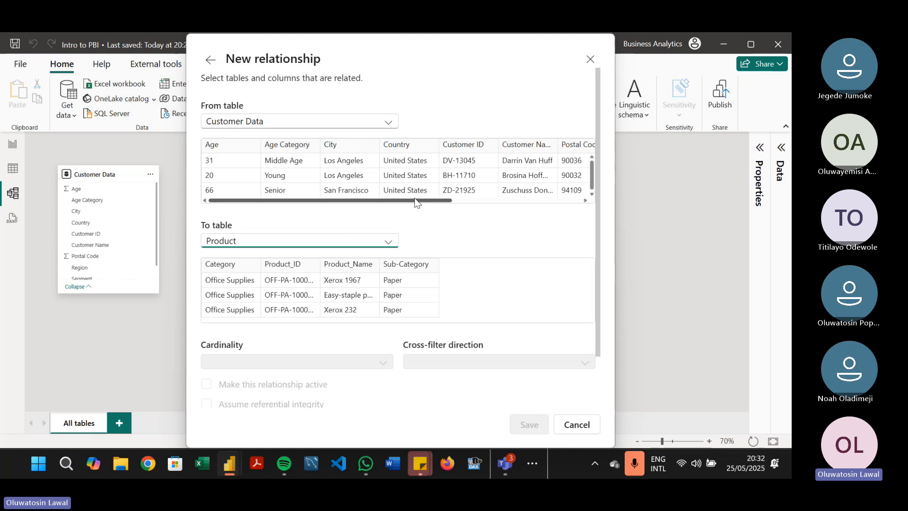
pyautogui.moveTo(415, 202)
pyautogui.mouseDown()
pyautogui.moveTo(546, 203)
pyautogui.moveTo(410, 197)
pyautogui.mouseUp()
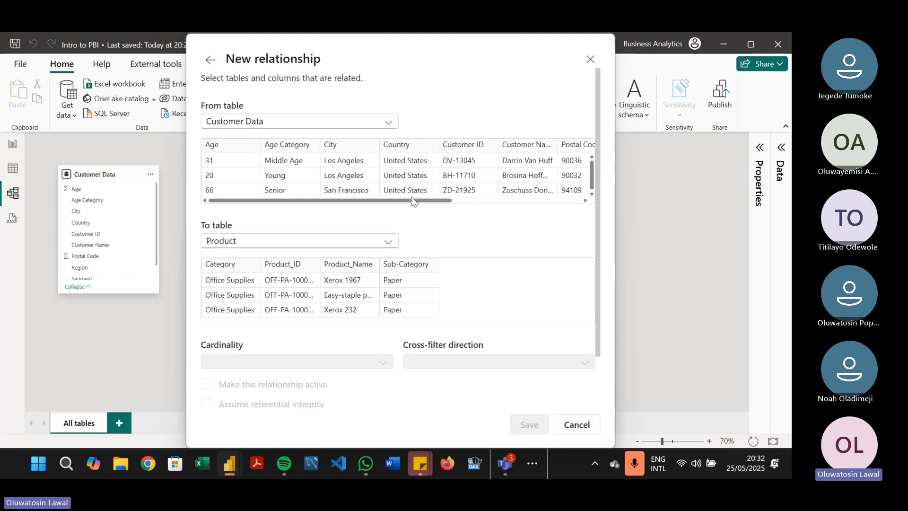
pyautogui.click(410, 195)
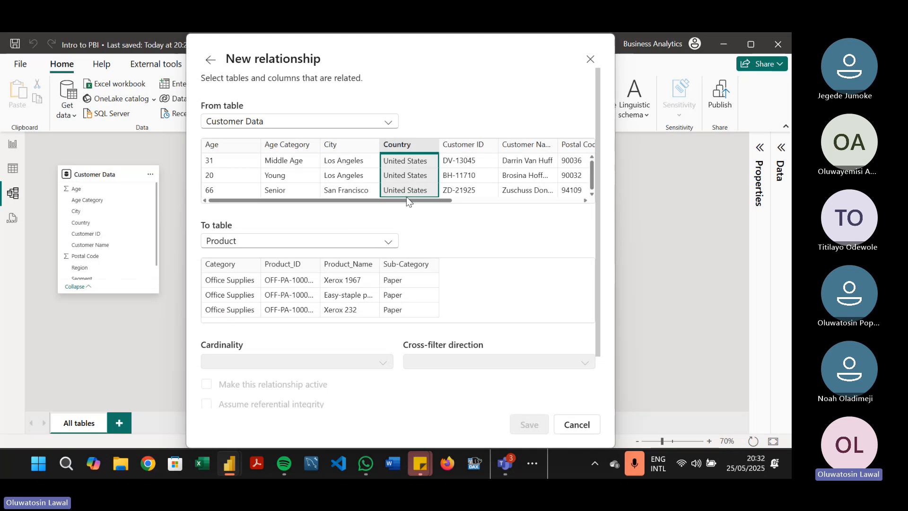
pyautogui.moveTo(437, 203); pyautogui.dragTo(412, 210)
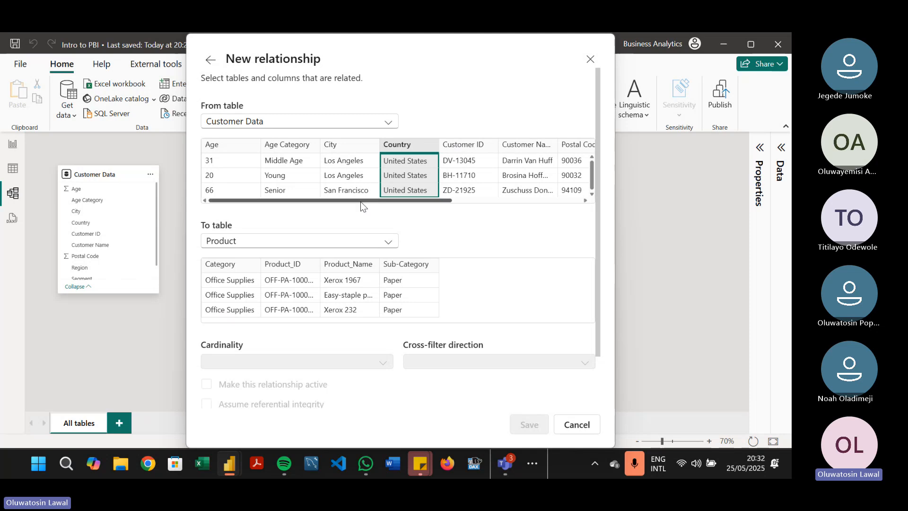
pyautogui.moveTo(360, 200); pyautogui.dragTo(341, 203)
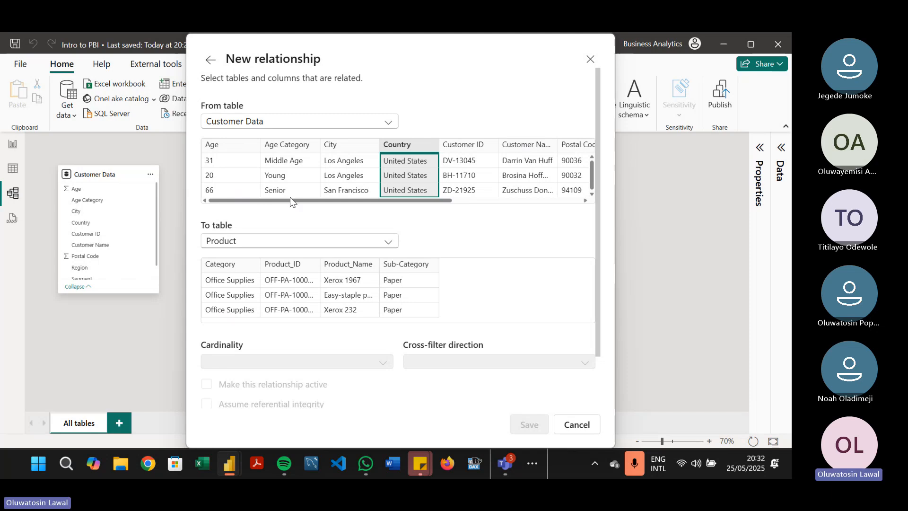
# Change the new relationship's from table to Sales Data and bring its Product ID column into view.
pyautogui.click(389, 123)
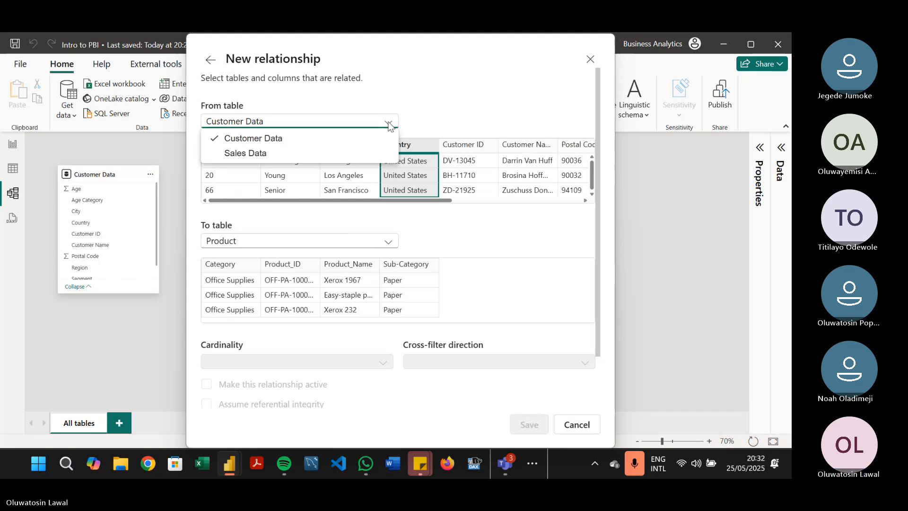
pyautogui.click(337, 155)
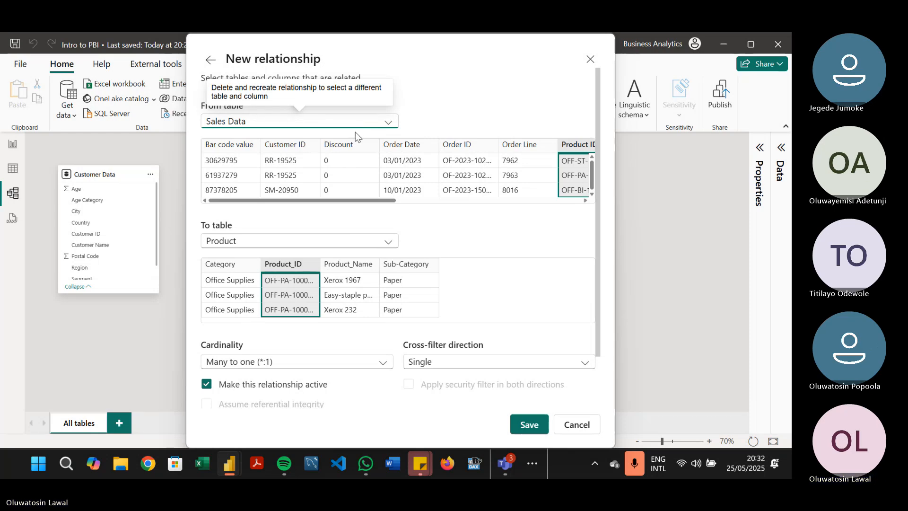
pyautogui.moveTo(361, 201); pyautogui.dragTo(443, 200)
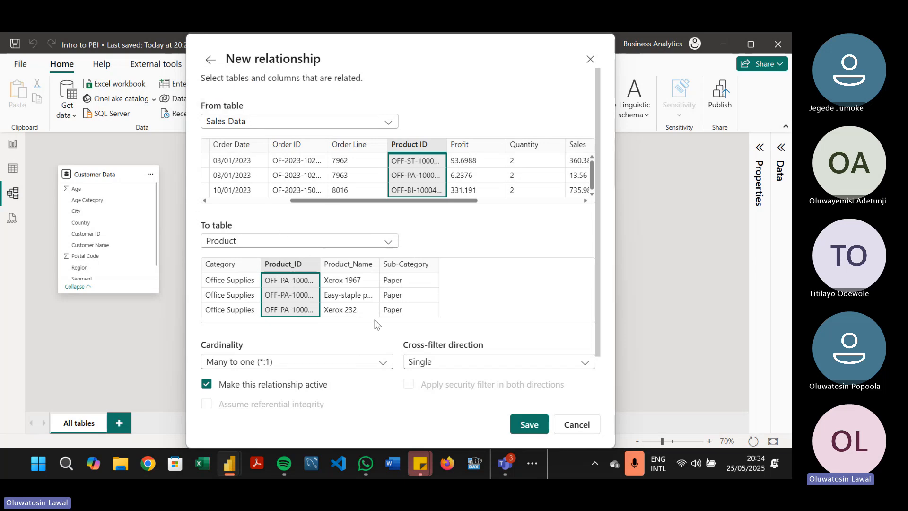
# Set the relationship to Many to one (*:1) cardinality, active, with Single cross-filter direction.
pyautogui.click(382, 364)
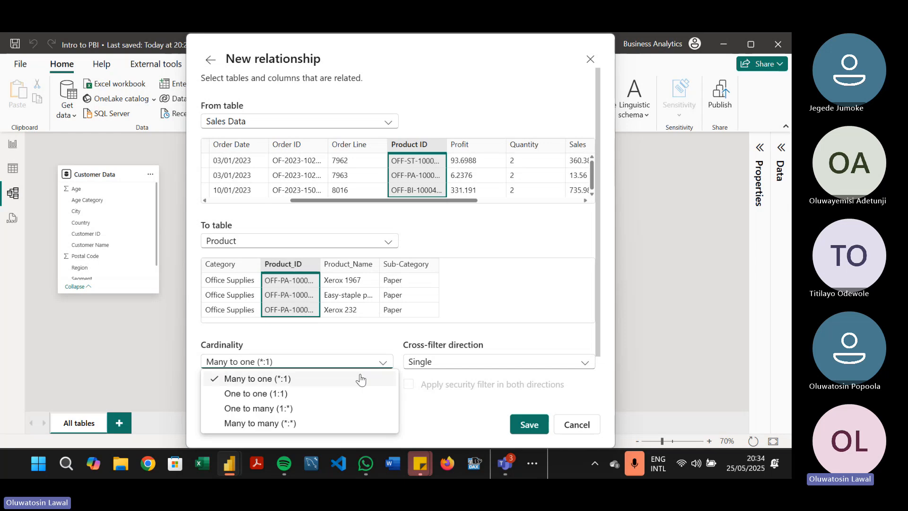
pyautogui.click(353, 379)
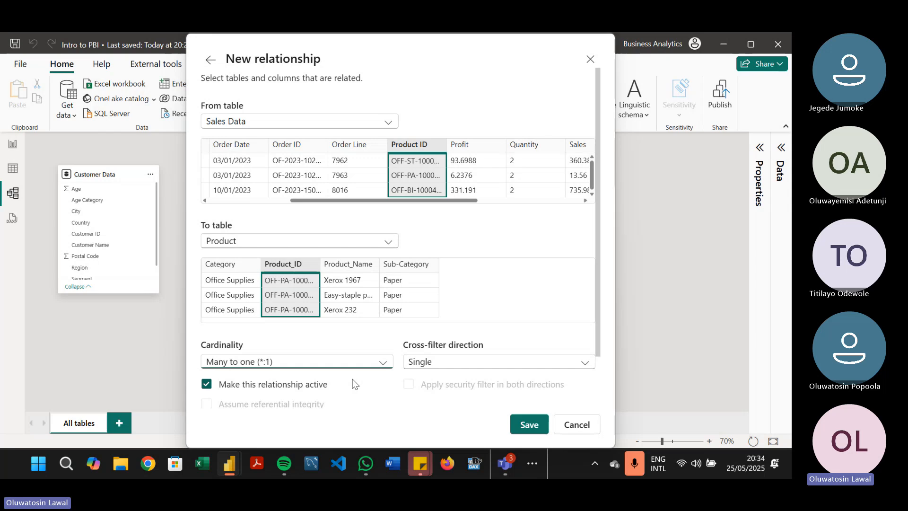
pyautogui.click(268, 387)
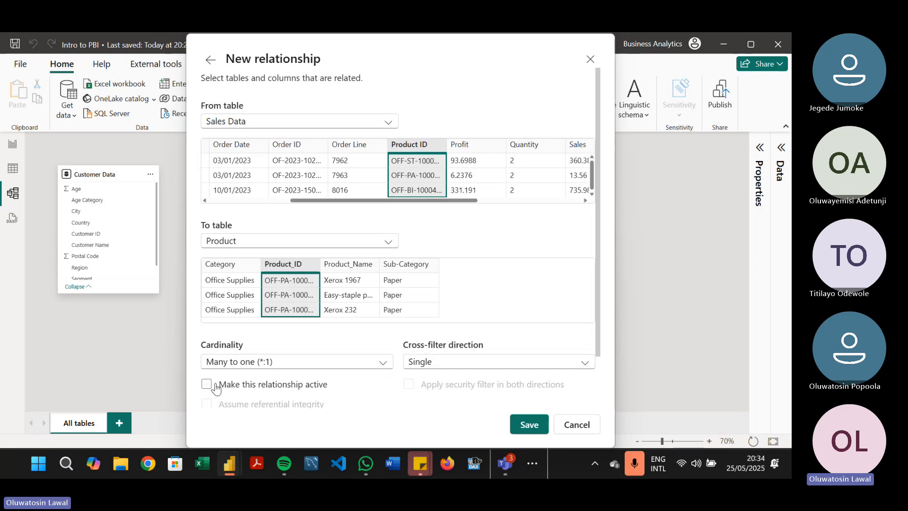
pyautogui.click(261, 385)
pyautogui.click(503, 367)
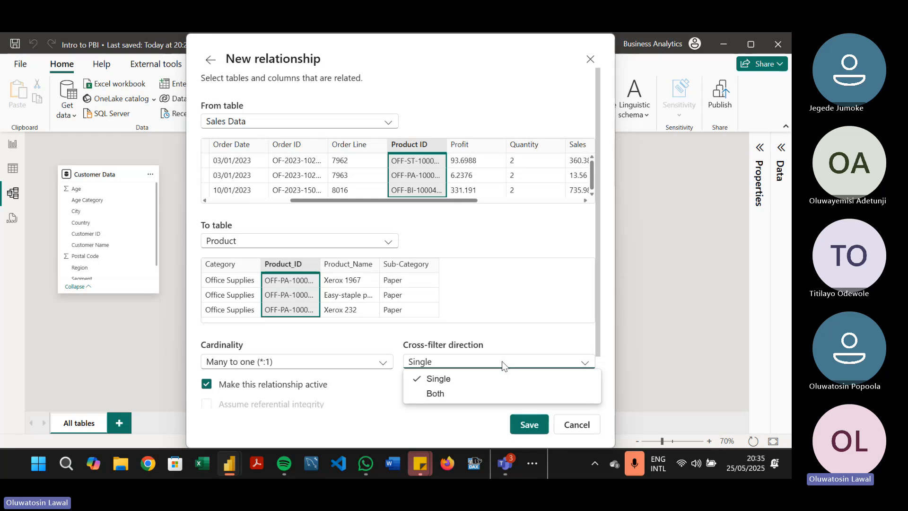
pyautogui.click(502, 361)
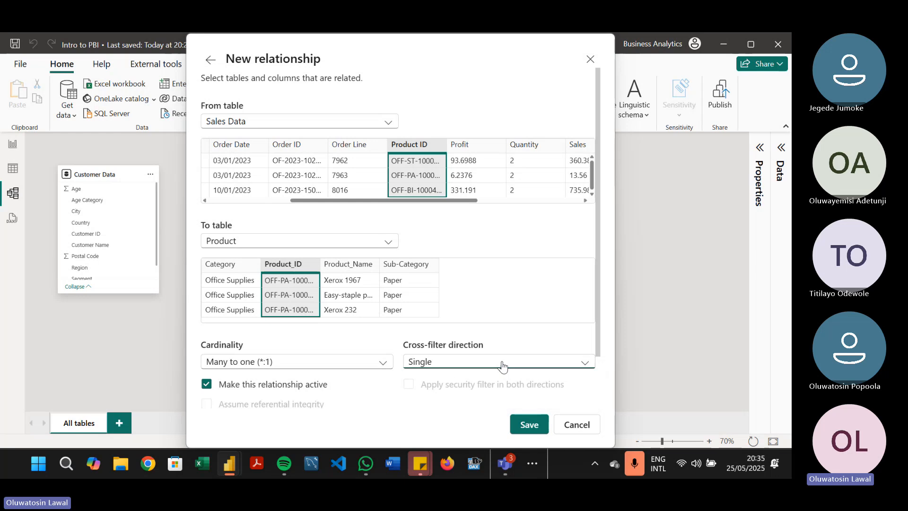
# Save the relationship matching Product ID in Sales Data to Product_ID in Product, and close the relationship manager.
pyautogui.click(425, 145)
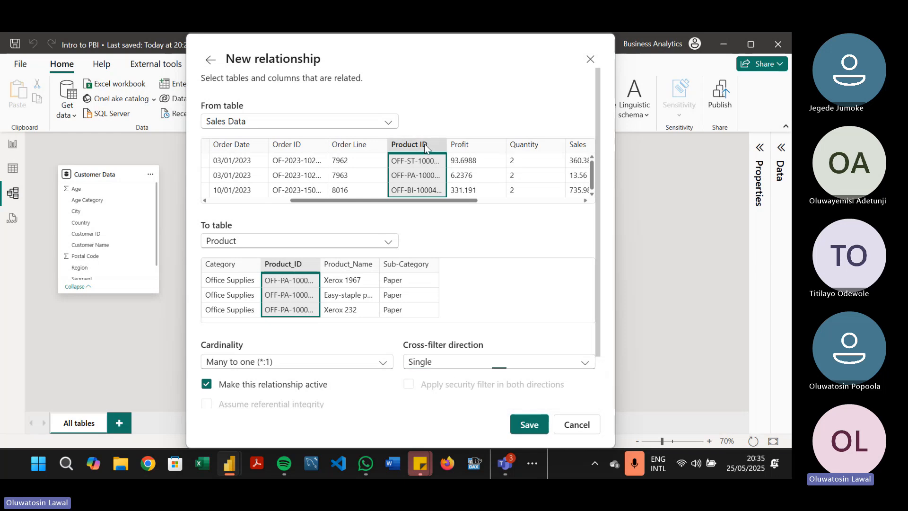
pyautogui.click(286, 269)
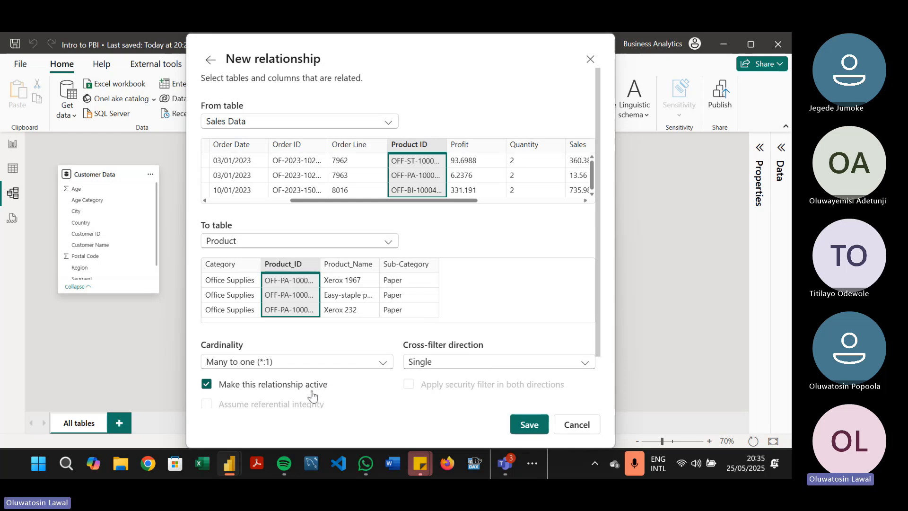
pyautogui.click(529, 424)
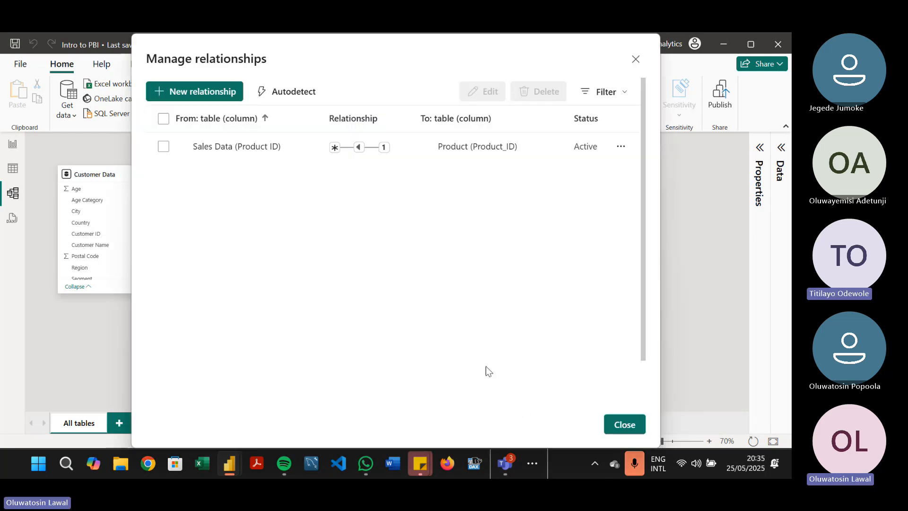
pyautogui.click(623, 425)
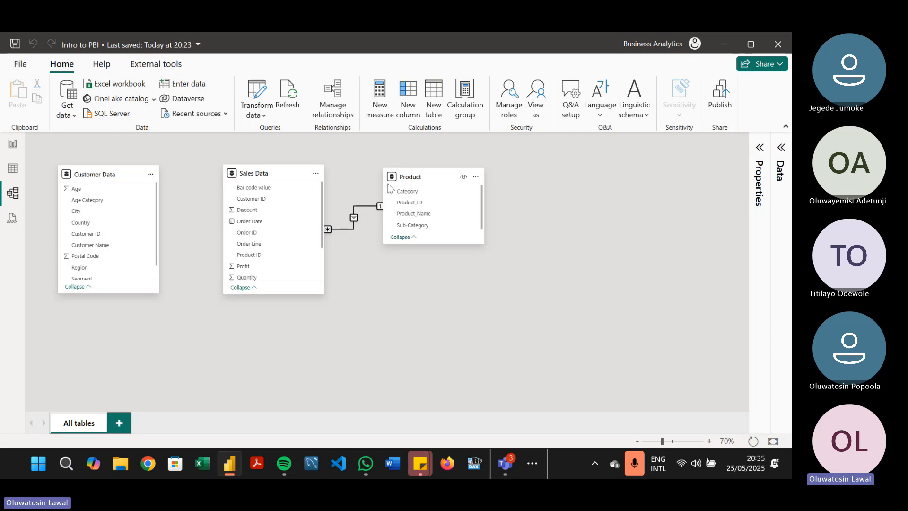
# Move the Product table lower and farther from Sales Data in the model diagram.
pyautogui.moveTo(424, 174); pyautogui.dragTo(462, 200)
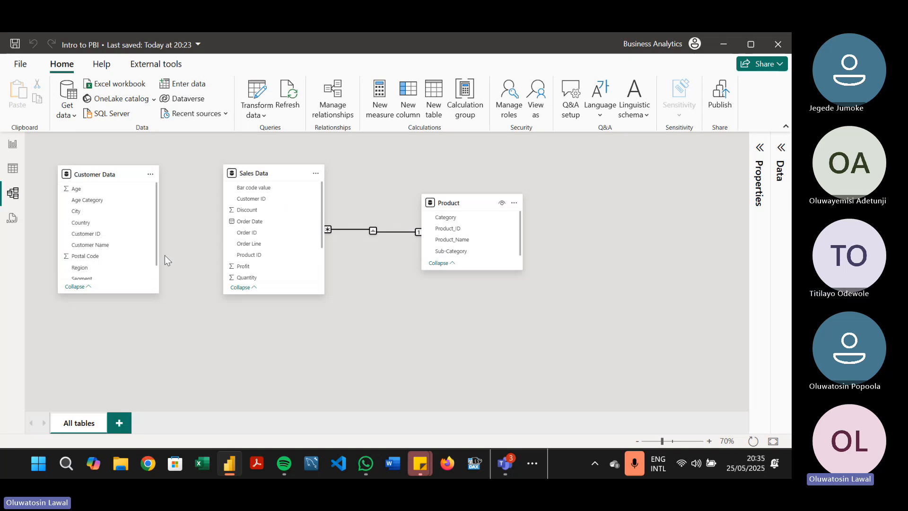
pyautogui.moveTo(156, 232)
pyautogui.mouseDown()
pyautogui.moveTo(155, 251)
pyautogui.moveTo(160, 215)
pyautogui.mouseUp()
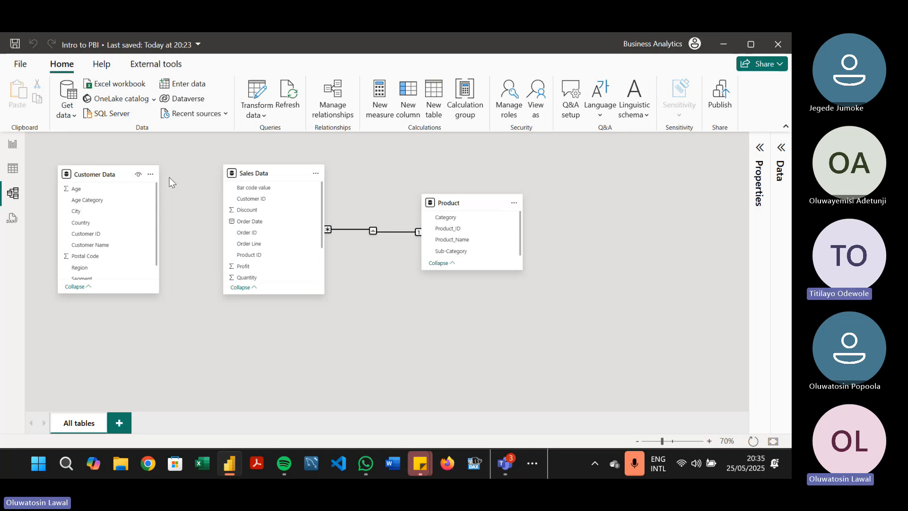
pyautogui.moveTo(125, 180)
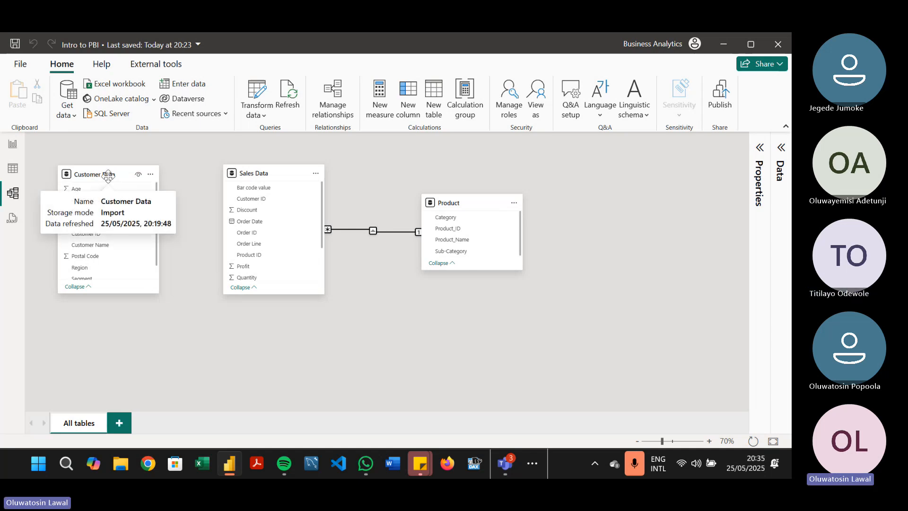
pyautogui.moveTo(283, 179)
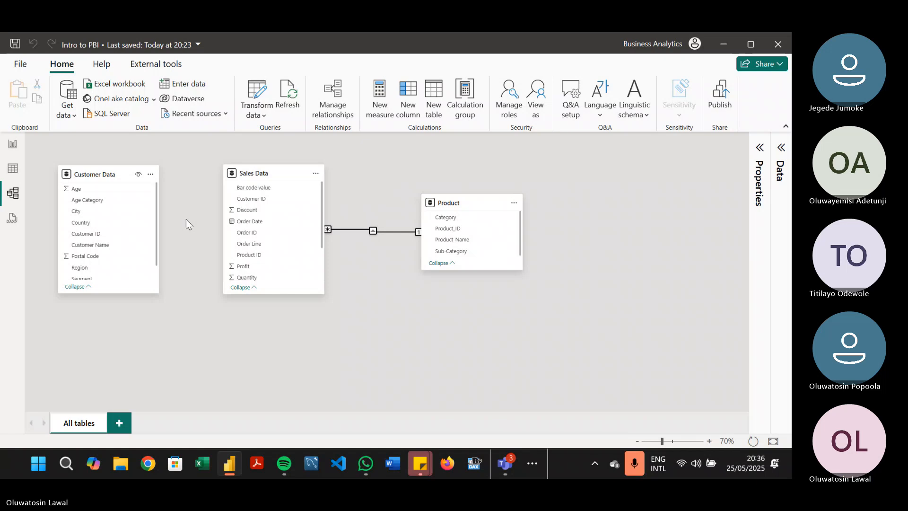
pyautogui.click(105, 238)
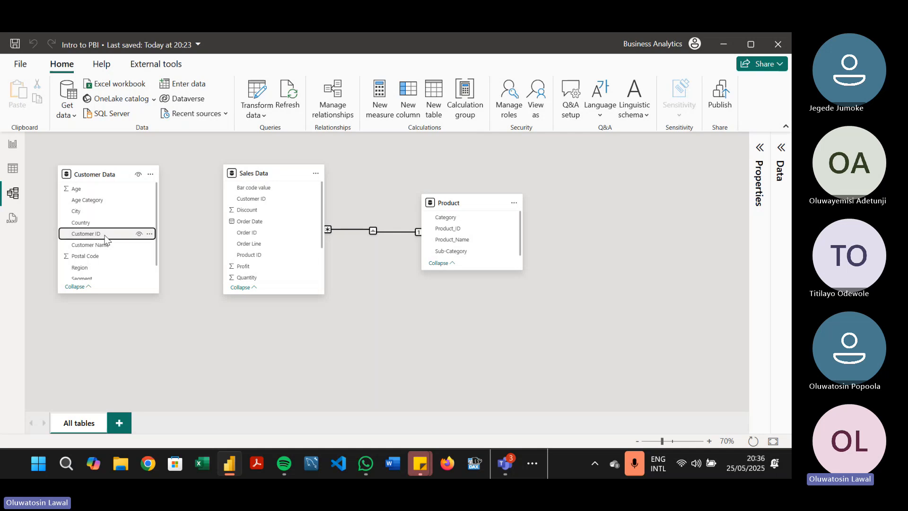
pyautogui.moveTo(105, 239); pyautogui.dragTo(289, 201)
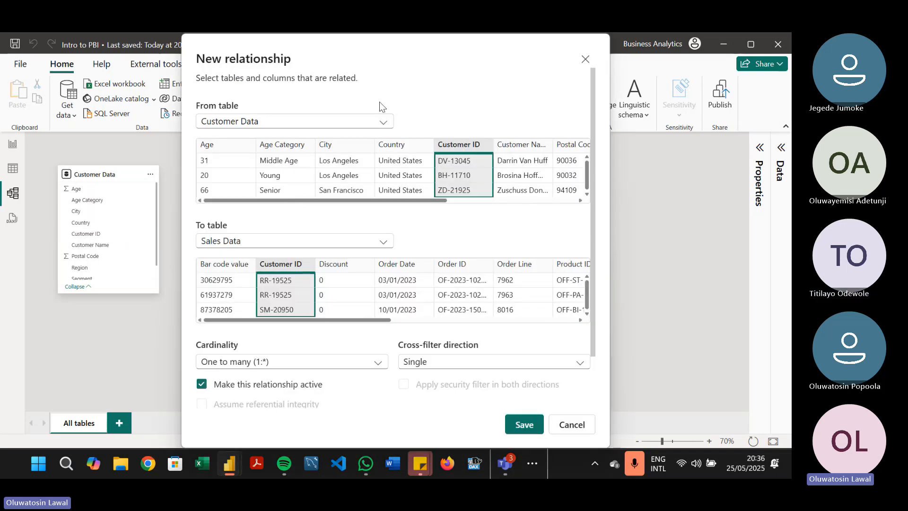
pyautogui.click(585, 60)
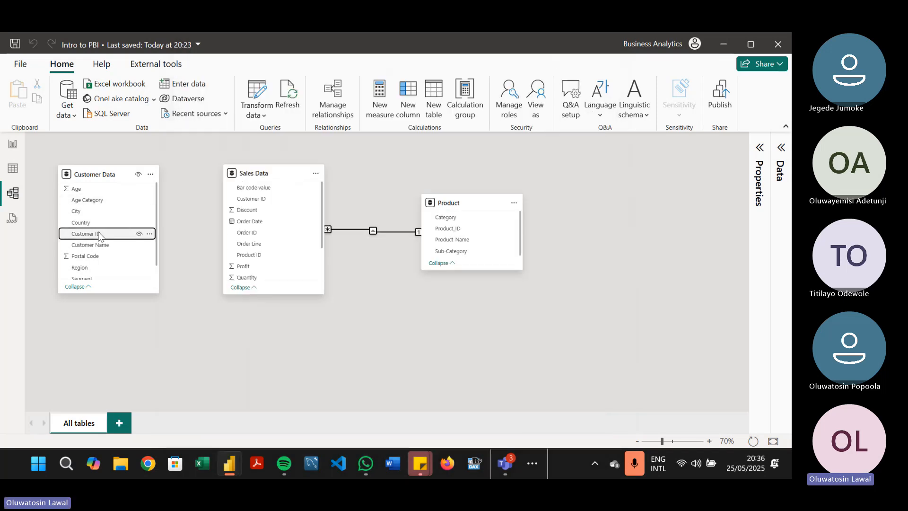
# In the diagram, link Customer ID in Customer Data to Customer ID in Sales Data and save the active one-to-many, single-direction relationship.
pyautogui.moveTo(99, 234); pyautogui.dragTo(267, 202)
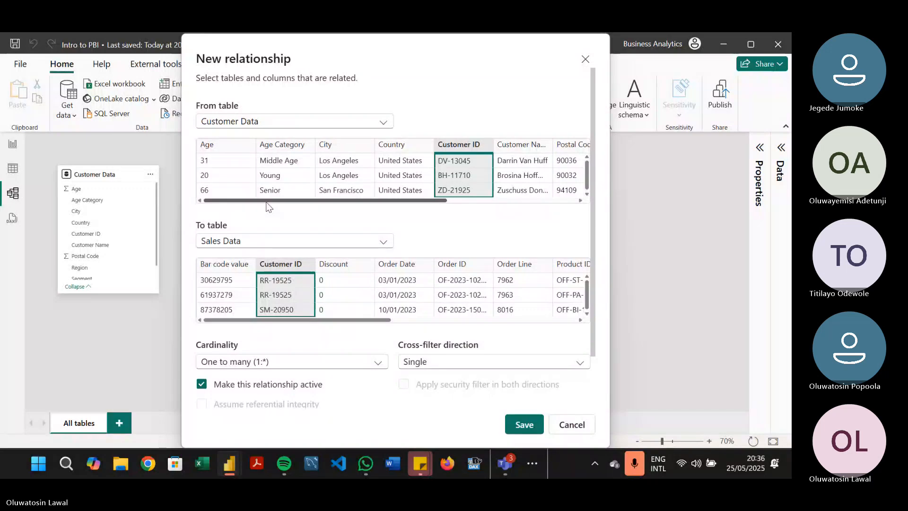
pyautogui.moveTo(265, 203); pyautogui.dragTo(229, 205)
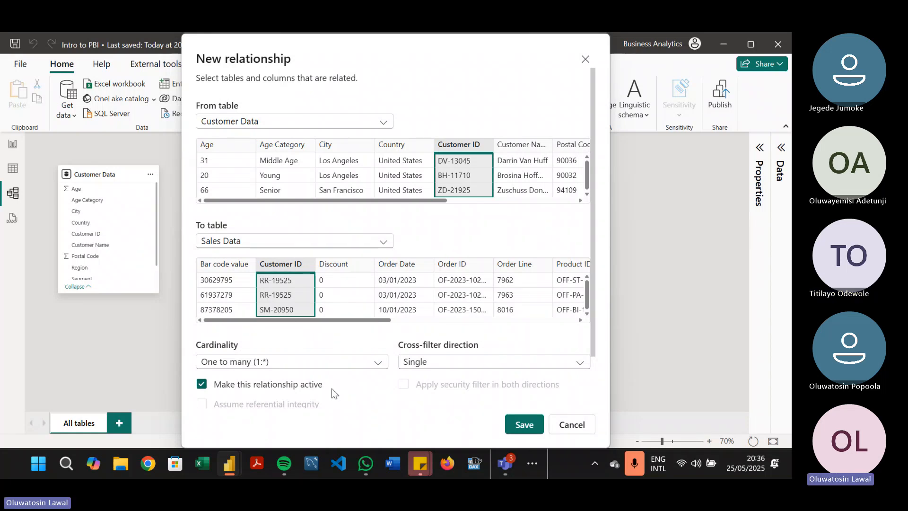
pyautogui.click(528, 424)
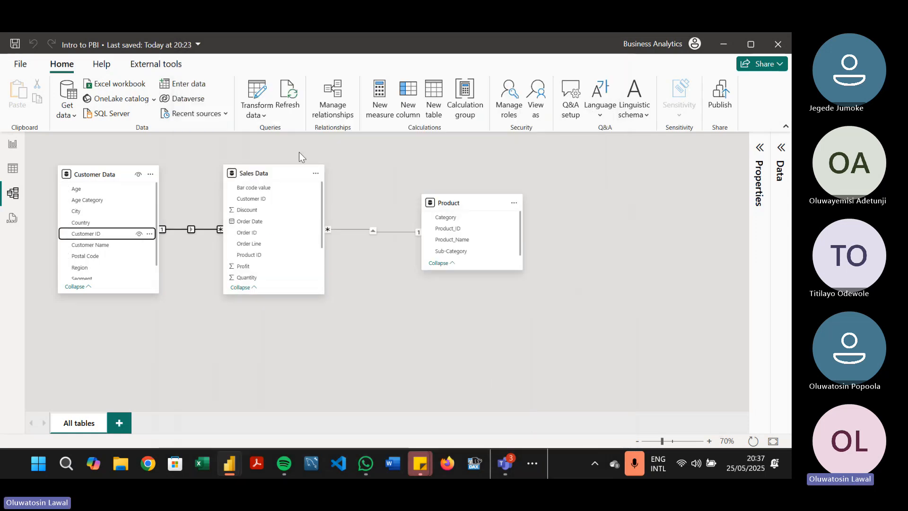
# Space out the model diagram by shifting Sales Data away from Customer Data and Product farther from Sales Data.
pyautogui.moveTo(270, 169); pyautogui.dragTo(305, 179)
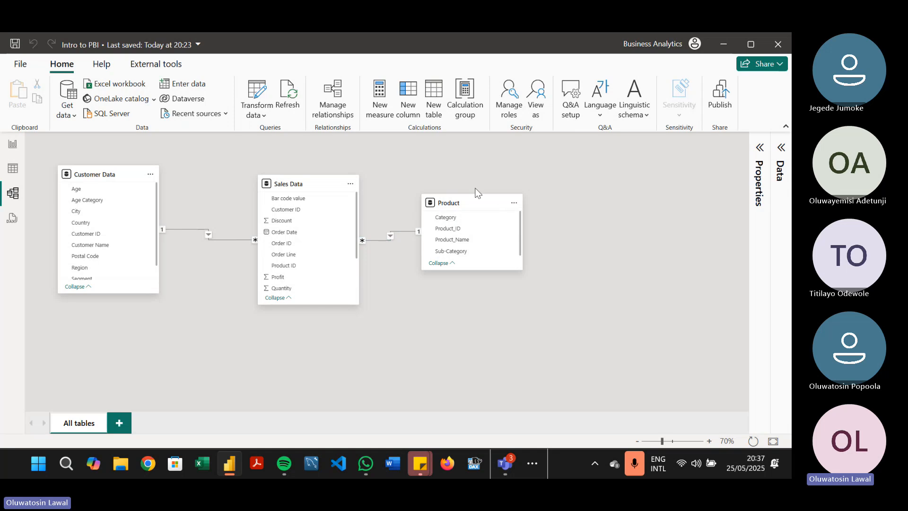
pyautogui.moveTo(472, 201); pyautogui.dragTo(532, 174)
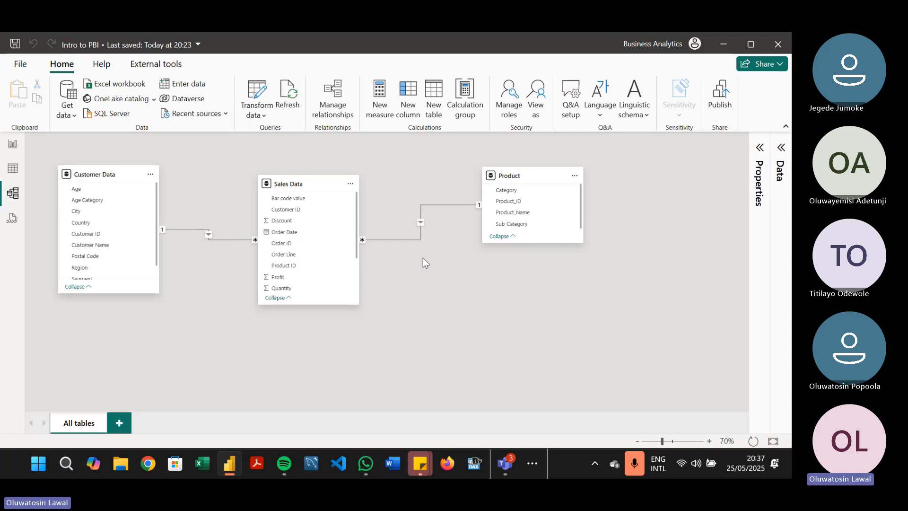
pyautogui.rightClick(433, 203)
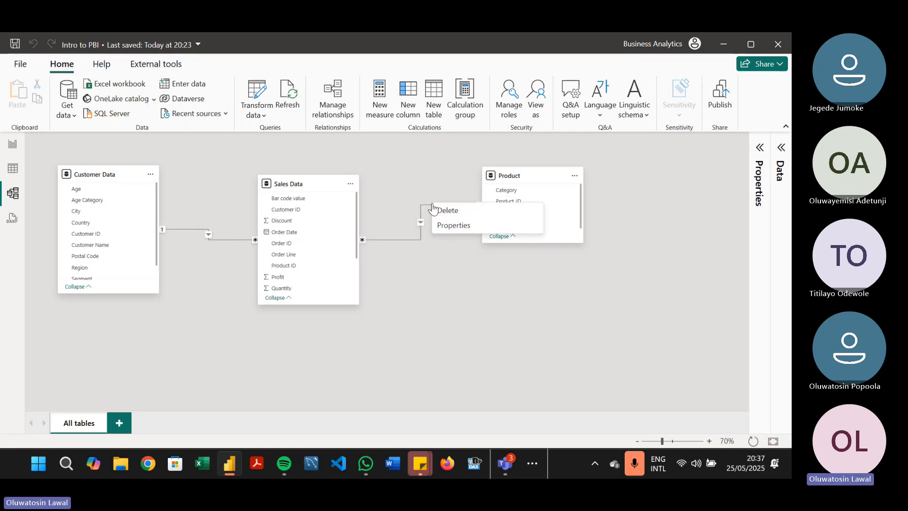
pyautogui.click(392, 183)
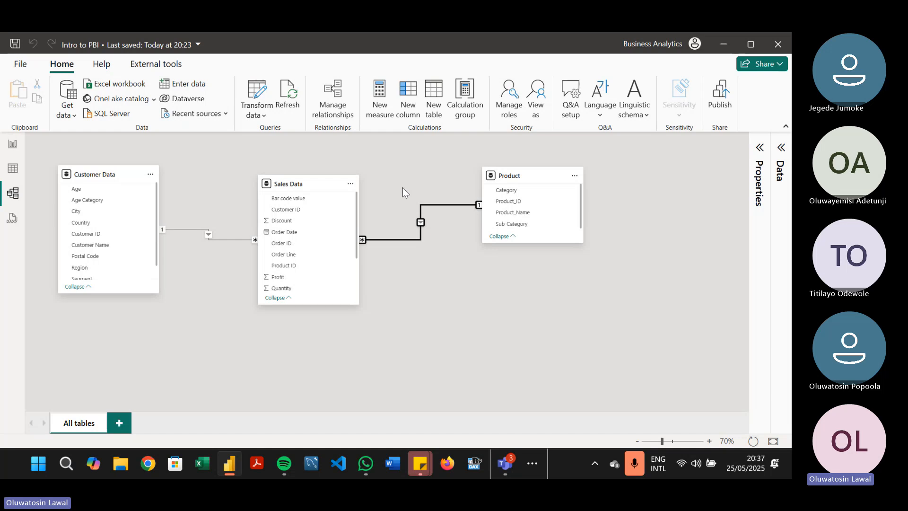
# Make the relationship between Sales Data's Product ID and Product's Product_ID inactive and save it.
pyautogui.rightClick(436, 207)
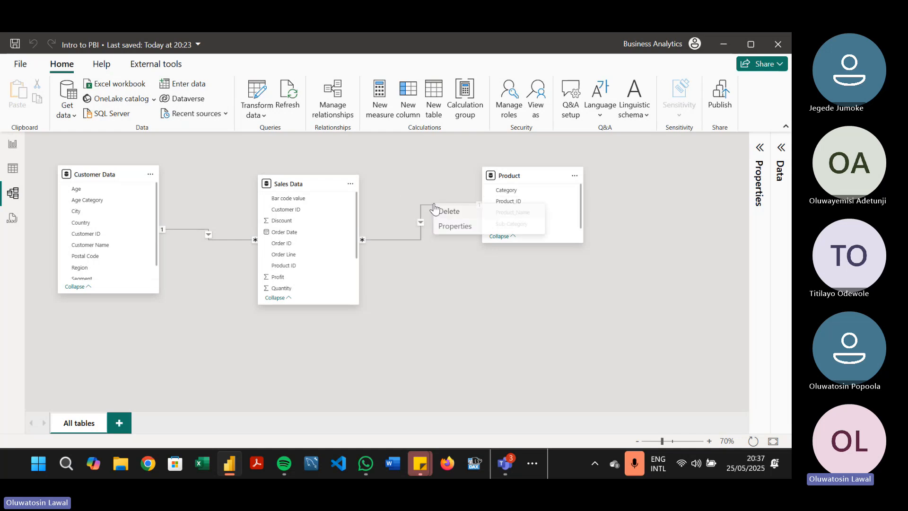
pyautogui.click(462, 227)
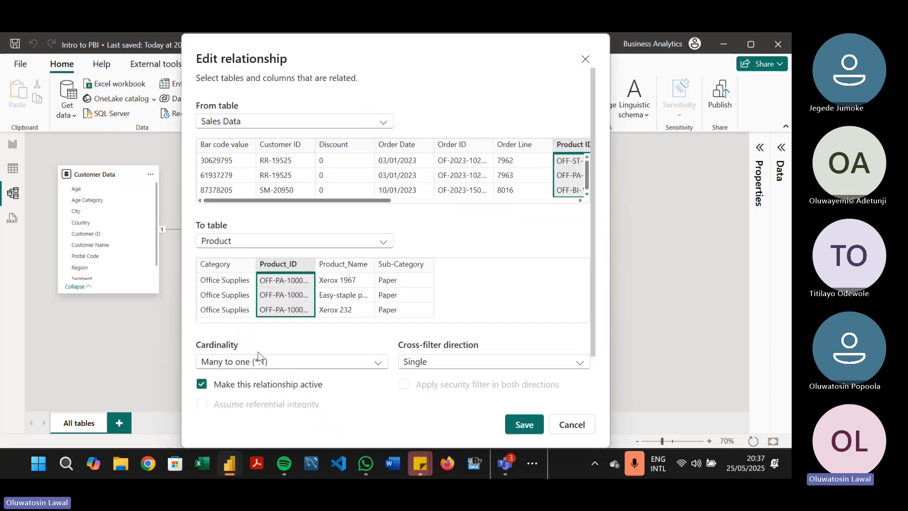
pyautogui.click(273, 385)
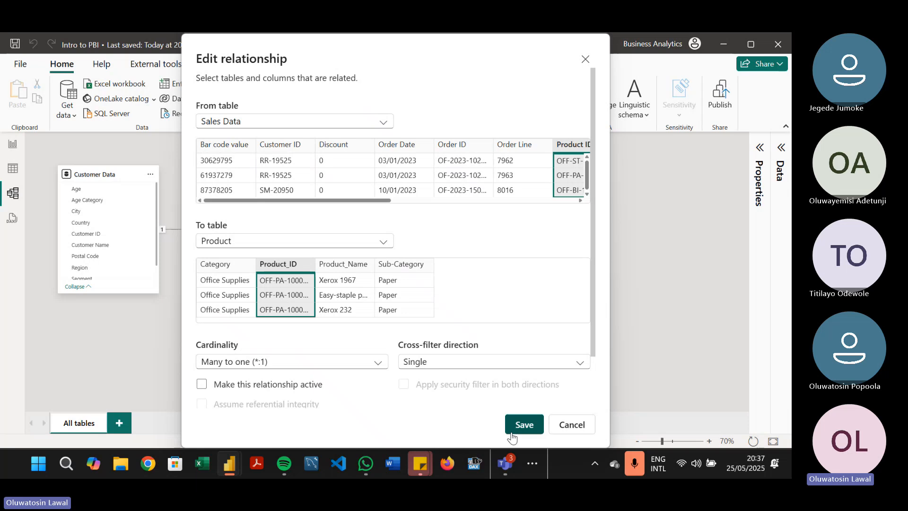
pyautogui.click(523, 425)
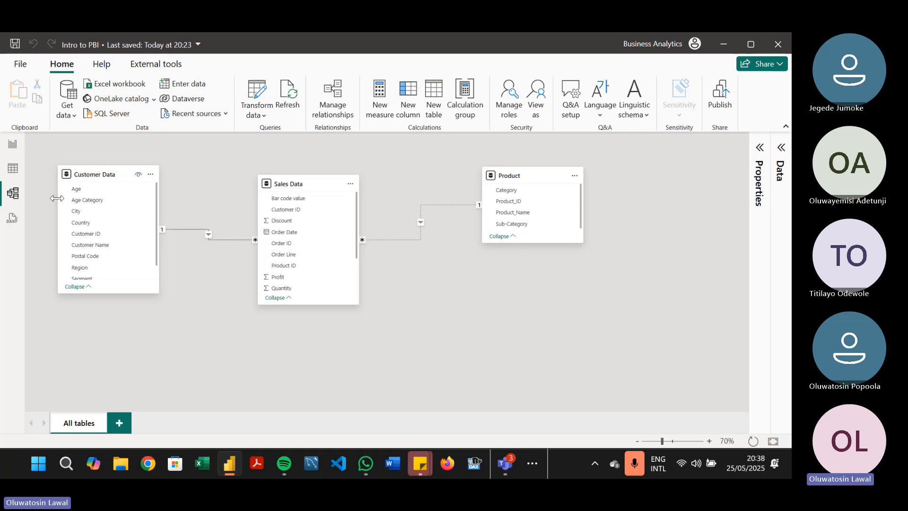
# Return to the report page and delete the empty area chart from it.
pyautogui.click(15, 173)
pyautogui.click(13, 144)
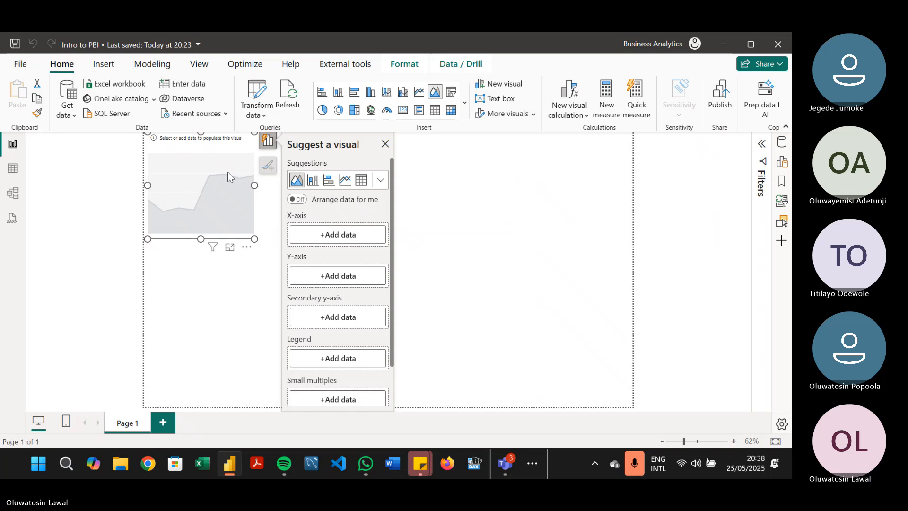
pyautogui.press('Delete')
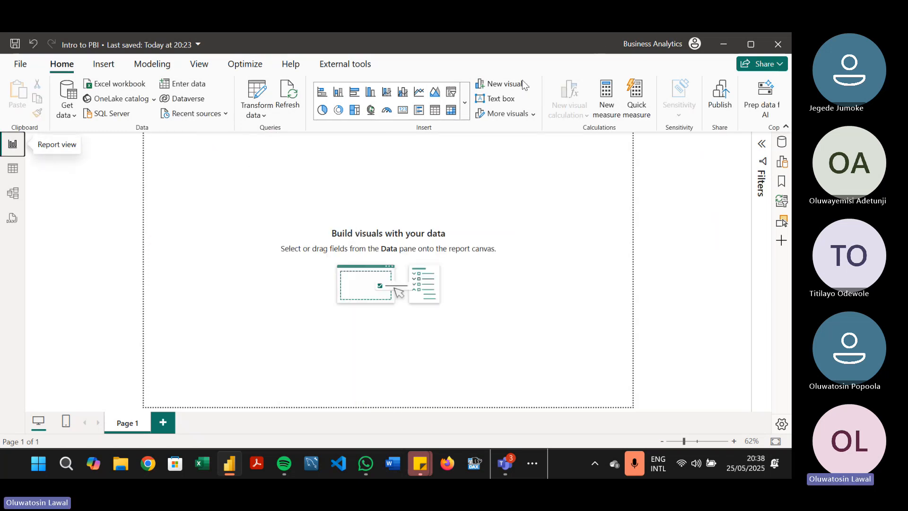
# Insert a slicer on the report page and fill it with Product_Name from the Product table.
pyautogui.click(450, 92)
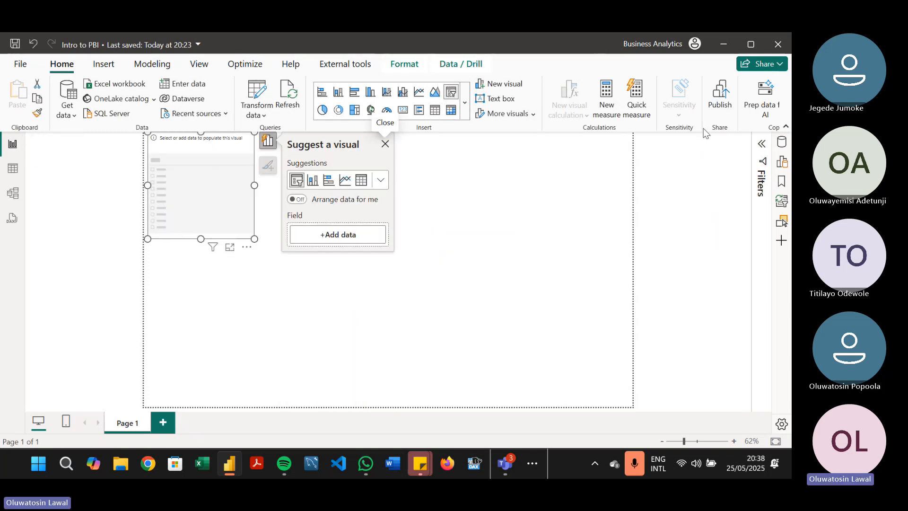
pyautogui.click(782, 142)
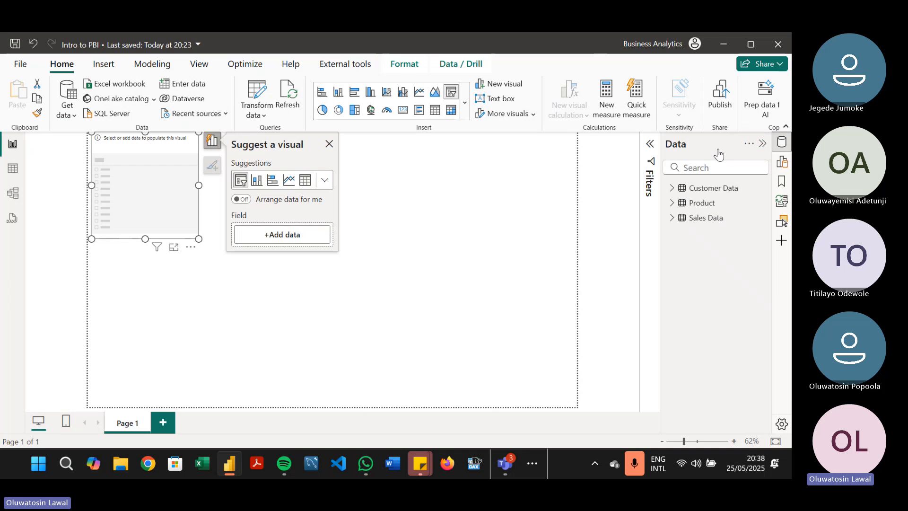
pyautogui.click(673, 203)
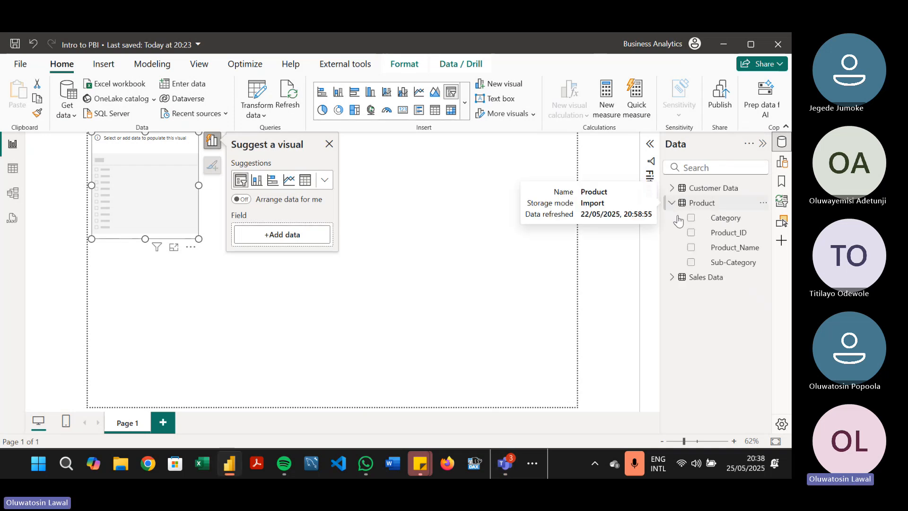
pyautogui.click(692, 247)
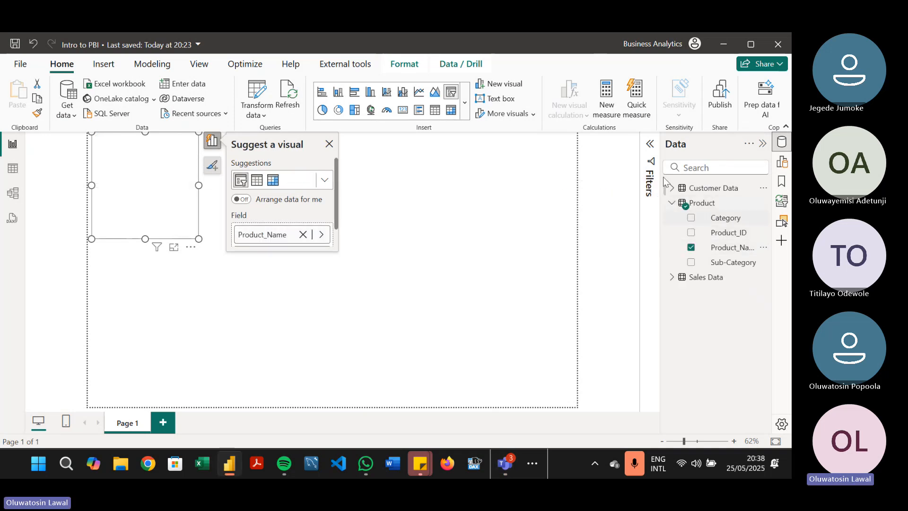
pyautogui.click(650, 145)
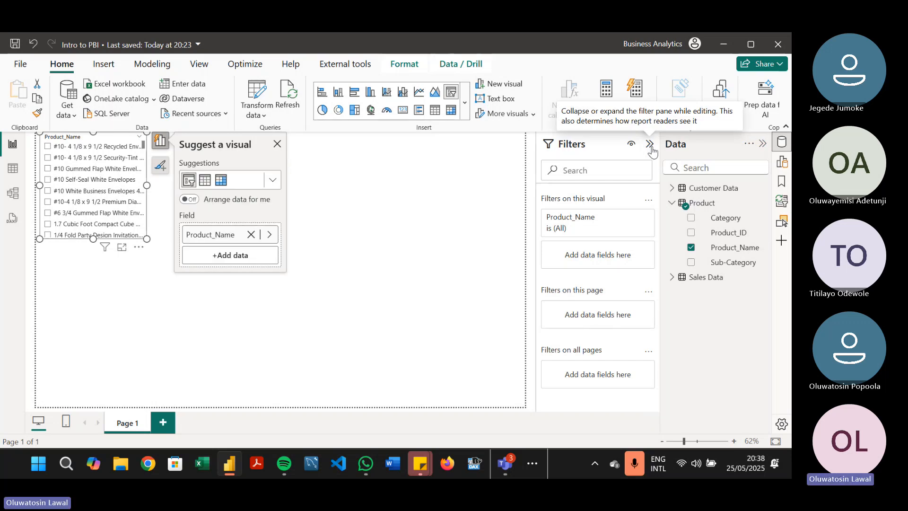
pyautogui.click(650, 144)
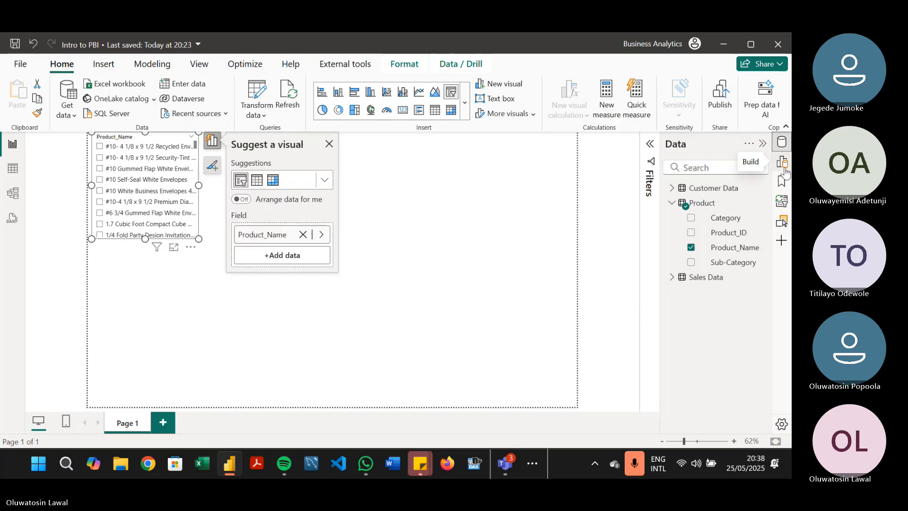
pyautogui.click(783, 166)
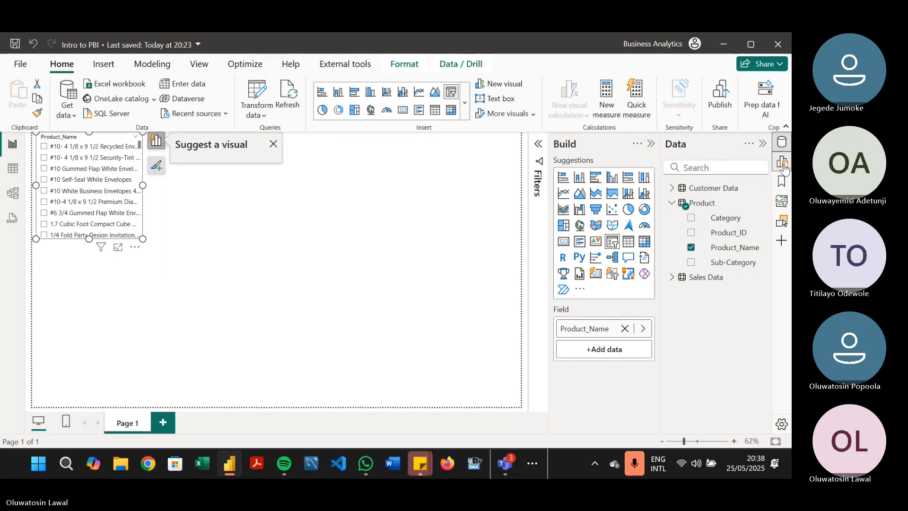
pyautogui.click(651, 144)
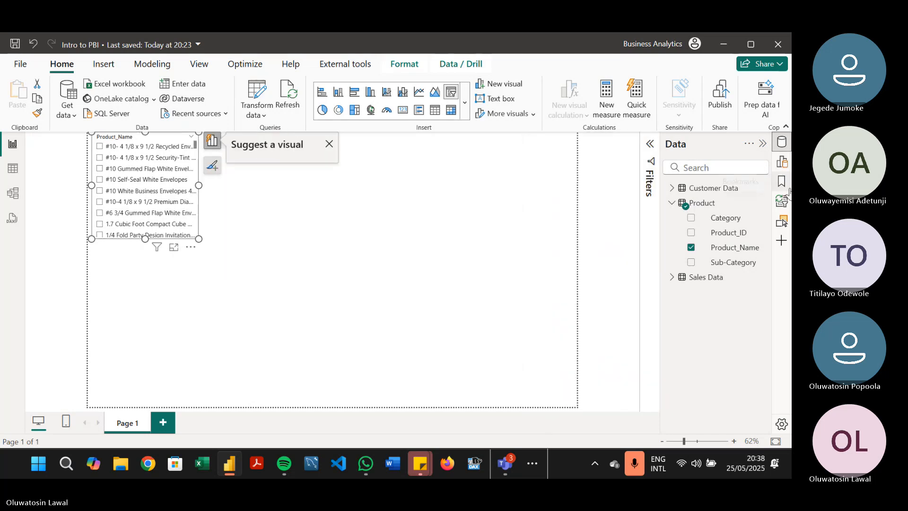
pyautogui.click(782, 162)
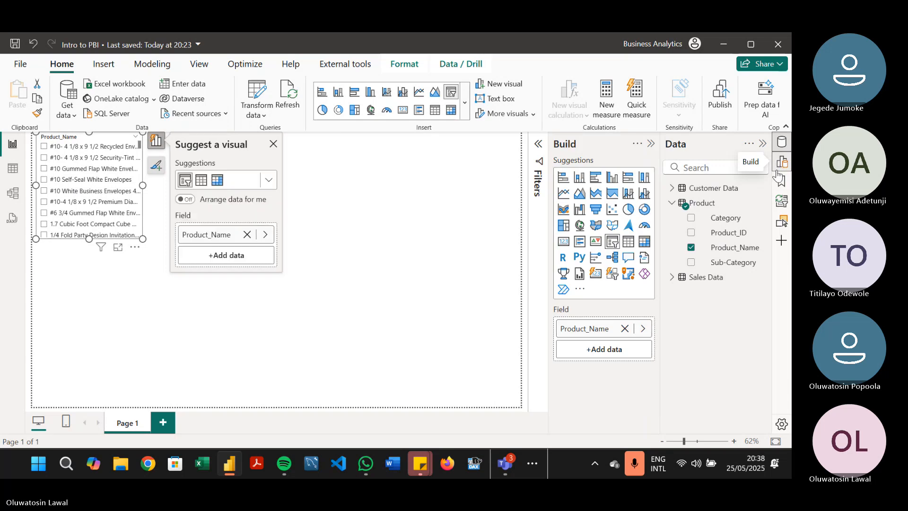
pyautogui.click(781, 180)
pyautogui.click(782, 162)
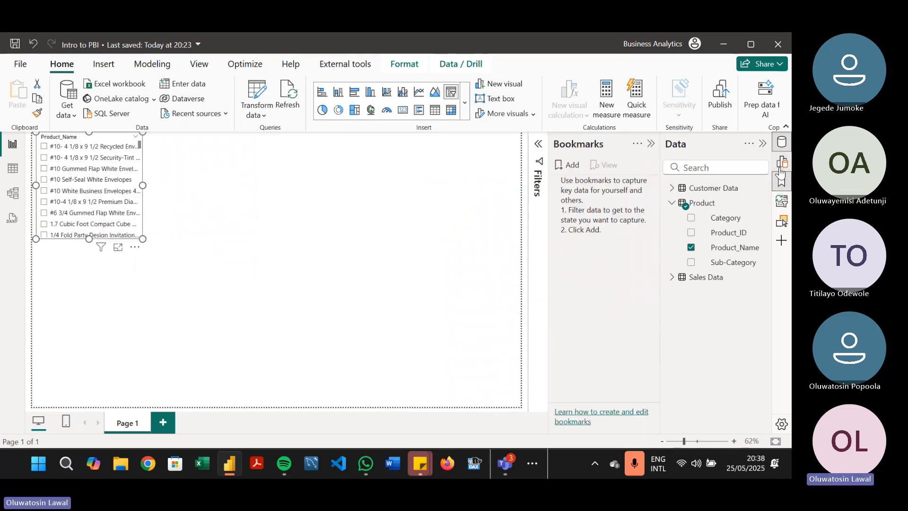
pyautogui.click(781, 180)
pyautogui.click(404, 64)
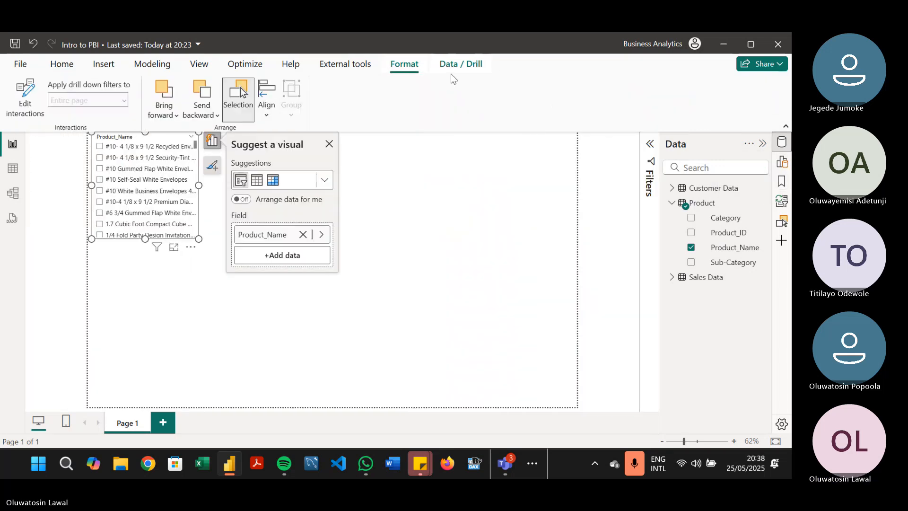
pyautogui.click(345, 64)
pyautogui.click(291, 63)
# Show the formatting options for the Product_Name slicer and set its style to Dropdown.
pyautogui.click(200, 65)
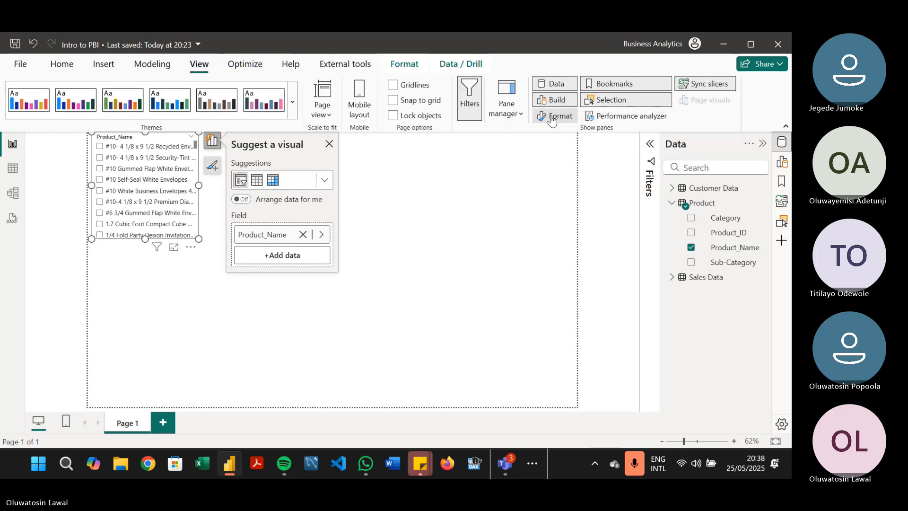
pyautogui.click(552, 118)
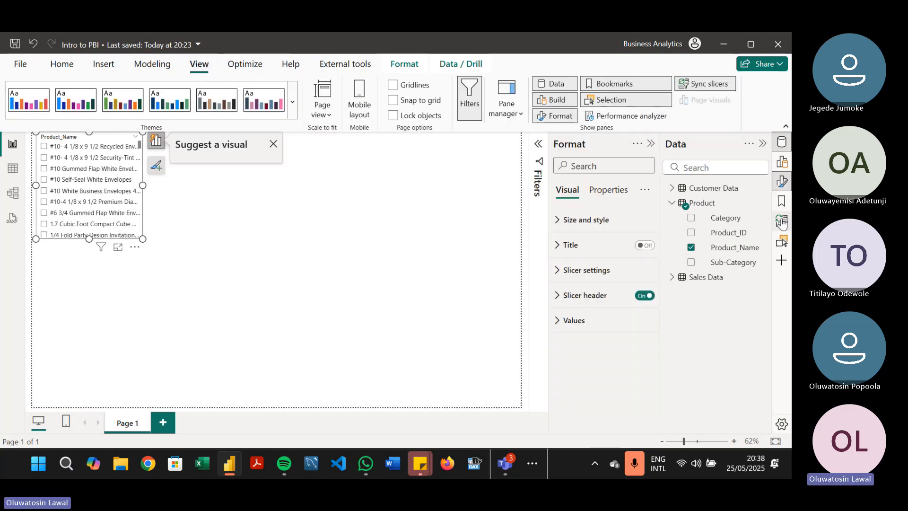
pyautogui.click(585, 272)
pyautogui.click(602, 332)
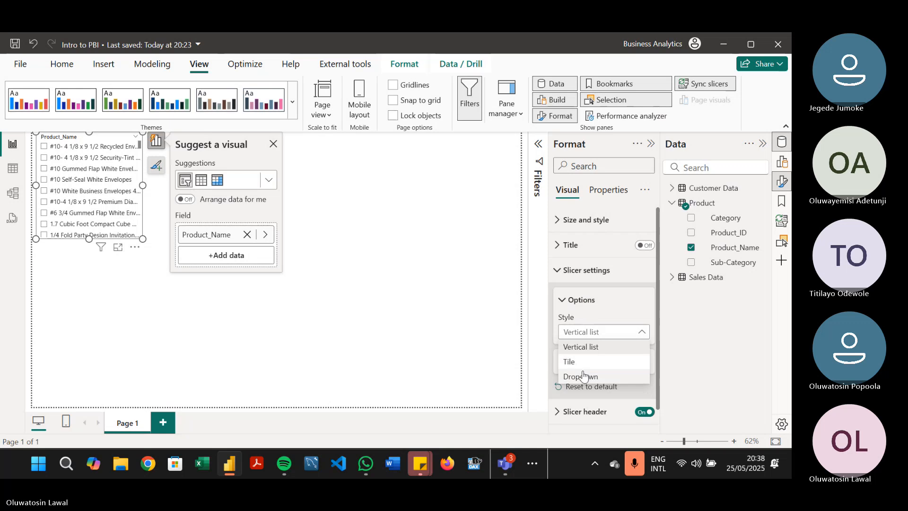
pyautogui.click(582, 377)
pyautogui.click(592, 303)
pyautogui.click(651, 144)
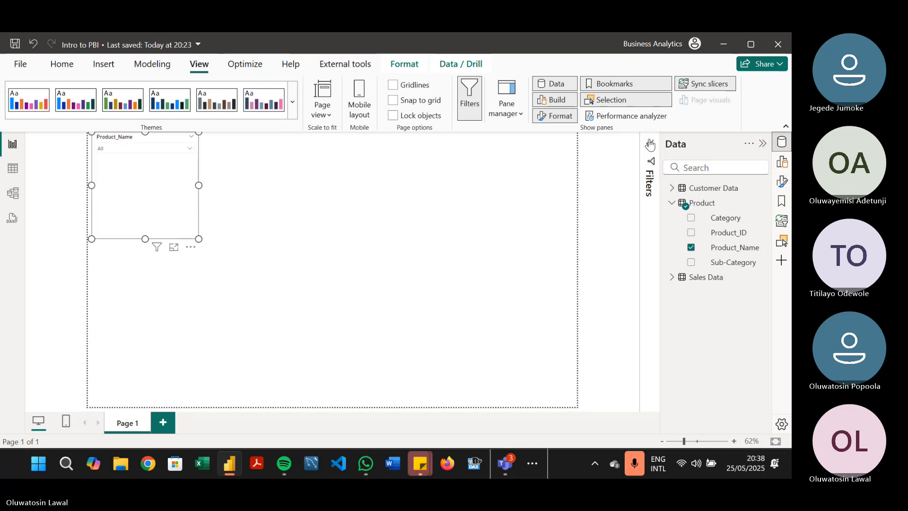
# Expand and collapse the Product_Name slicer's list, and shrink the slicer's height to fit the closed dropdown.
pyautogui.click(191, 141)
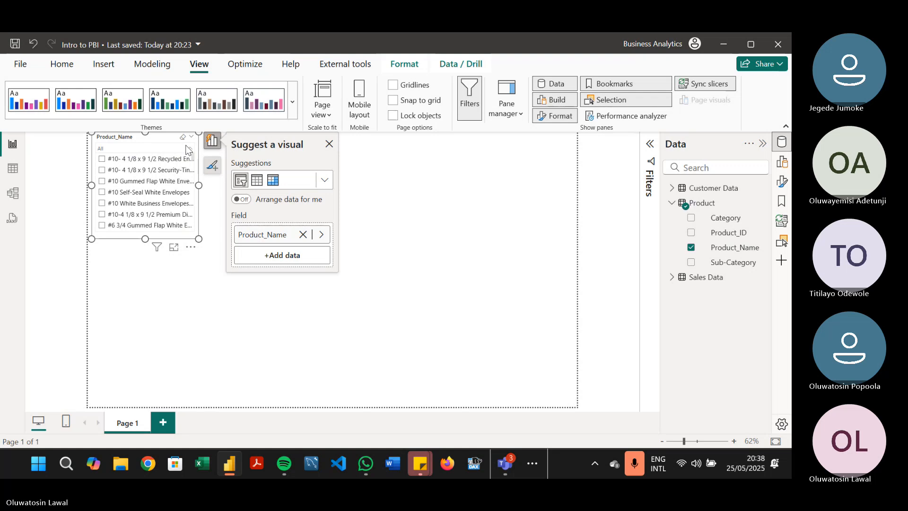
pyautogui.click(187, 149)
pyautogui.moveTo(145, 238); pyautogui.dragTo(152, 162)
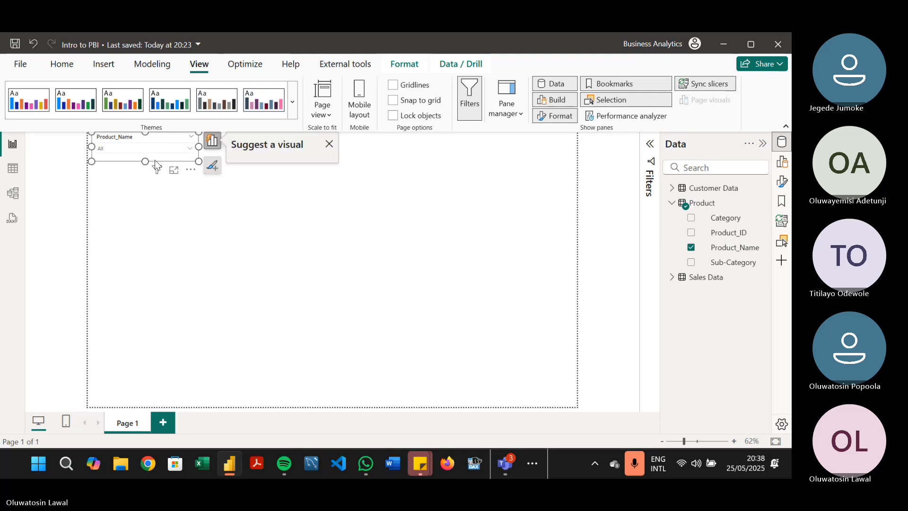
# Insert a clustered column chart, place it beyond the slicer toward the middle of the page, and enlarge it.
pyautogui.click(675, 205)
pyautogui.click(673, 204)
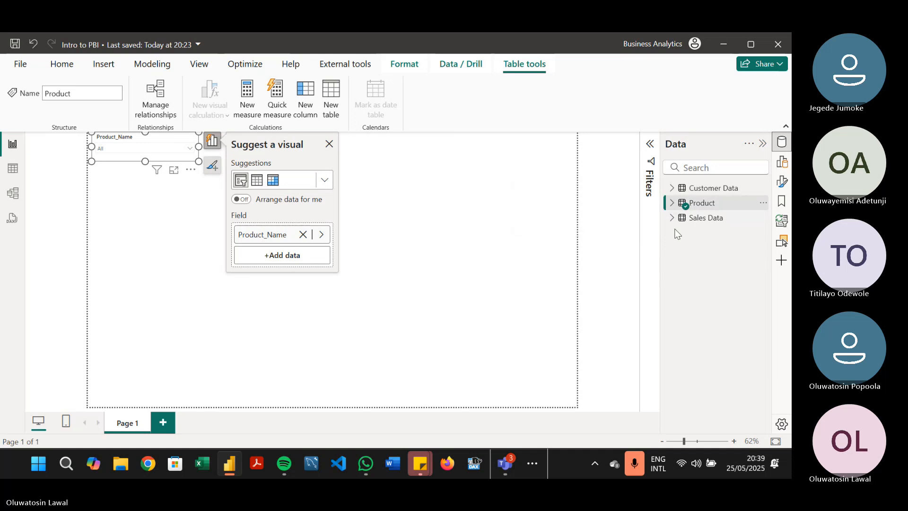
pyautogui.click(672, 218)
pyautogui.click(452, 244)
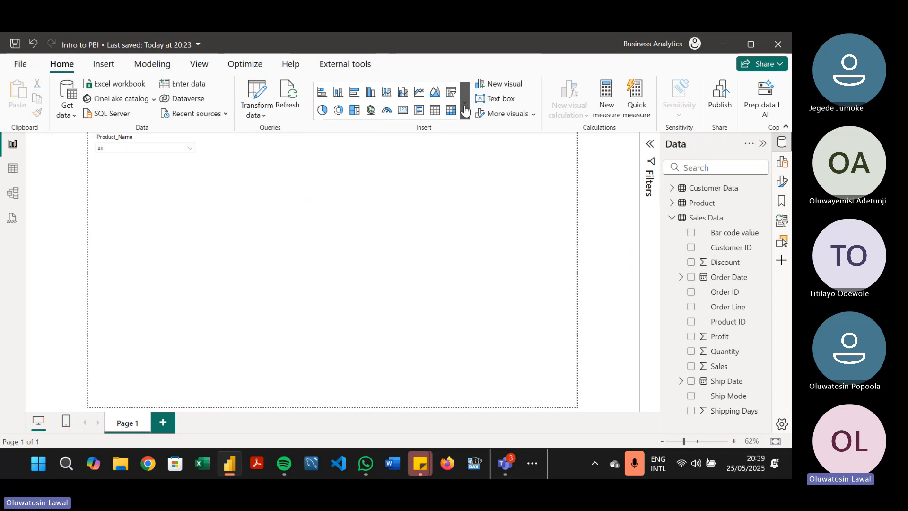
pyautogui.click(373, 95)
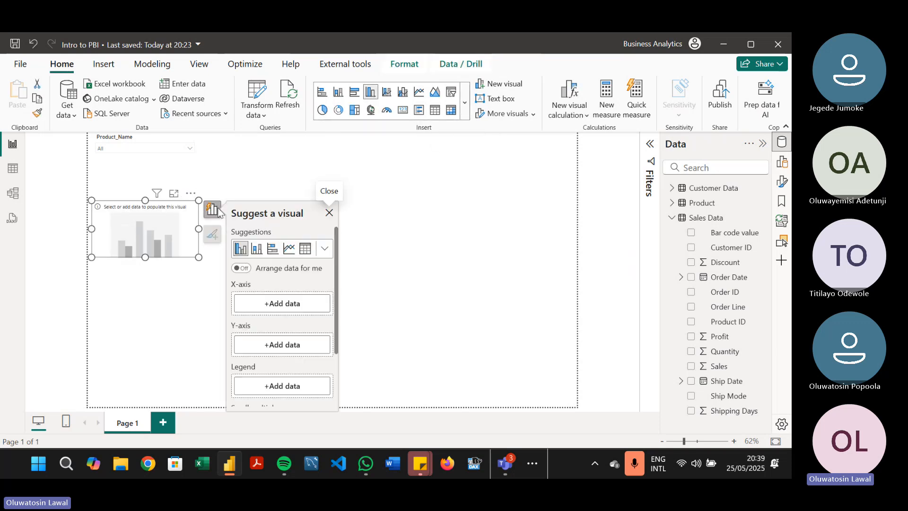
pyautogui.moveTo(170, 227); pyautogui.dragTo(334, 188)
pyautogui.moveTo(362, 219); pyautogui.dragTo(485, 330)
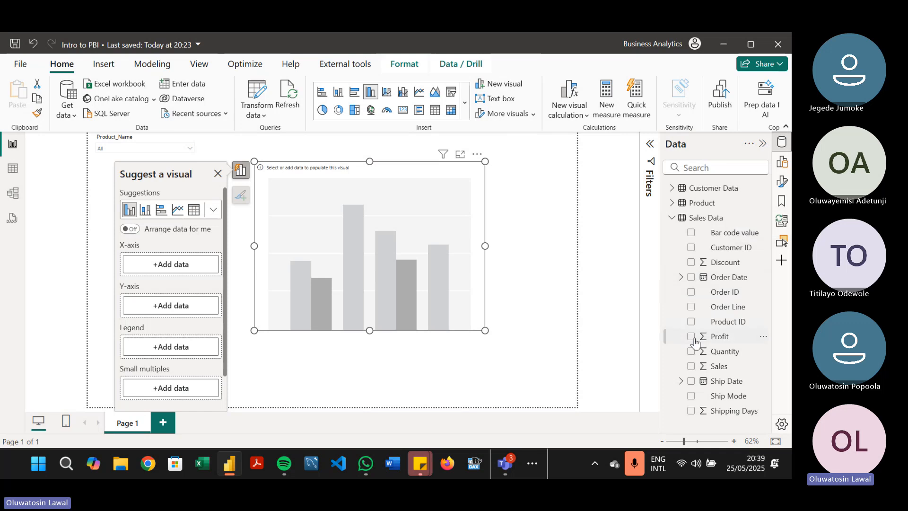
# Plot Sales from Sales Data by Product_Name from Product in the column chart.
pyautogui.click(672, 202)
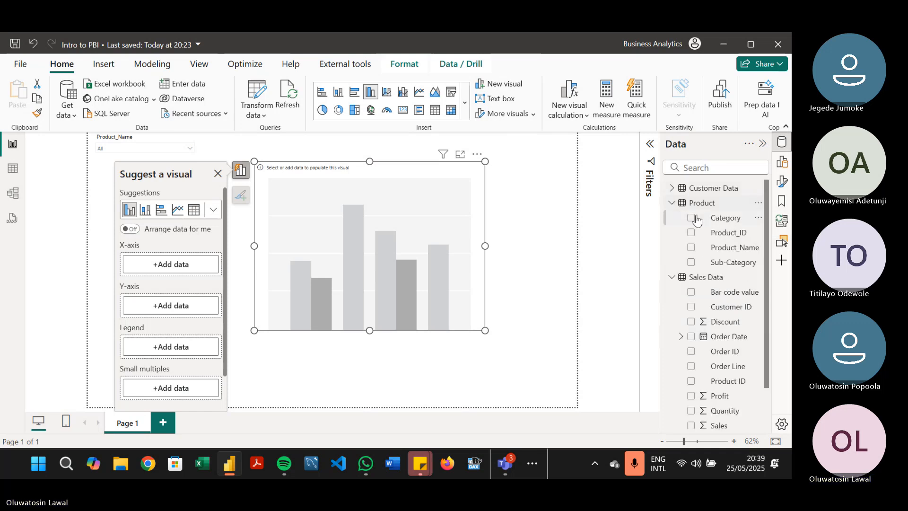
pyautogui.click(691, 248)
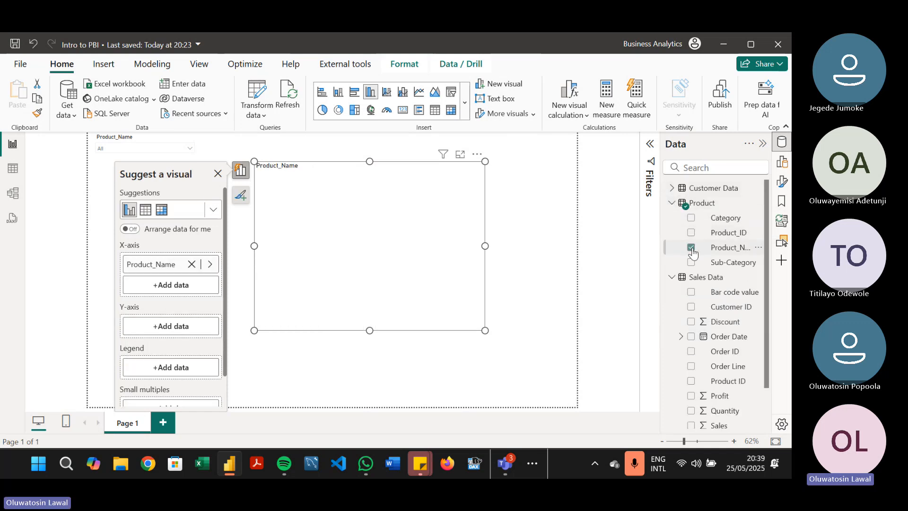
pyautogui.click(673, 204)
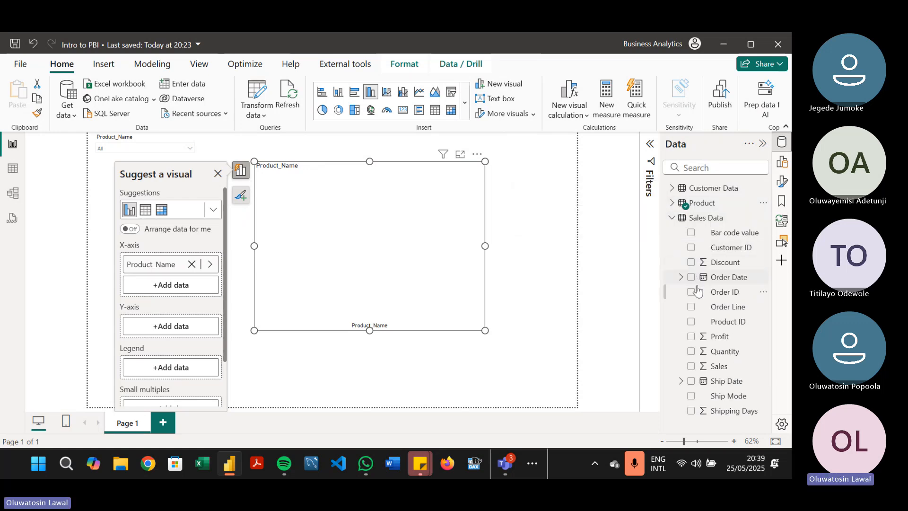
pyautogui.click(691, 366)
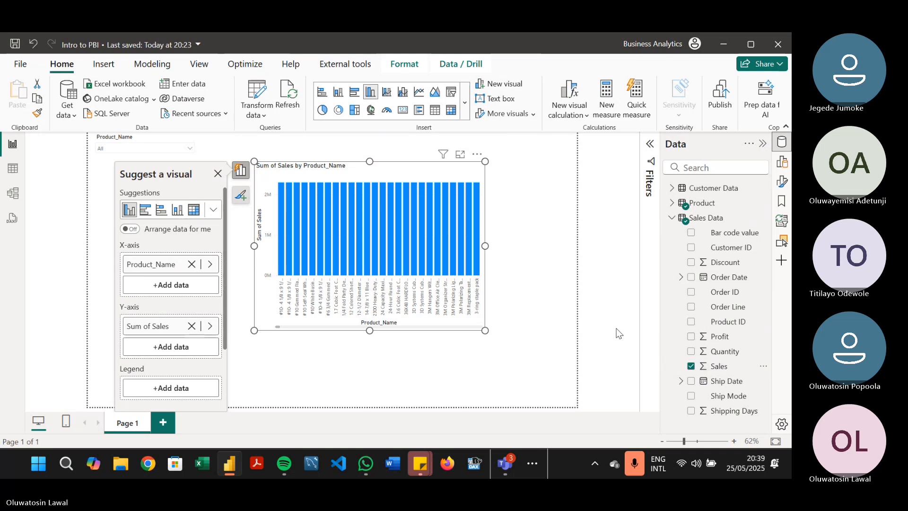
# Widen the column chart on both sides to almost reach the page's edge, and dismiss its visual suggestions.
pyautogui.moveTo(485, 245); pyautogui.dragTo(570, 243)
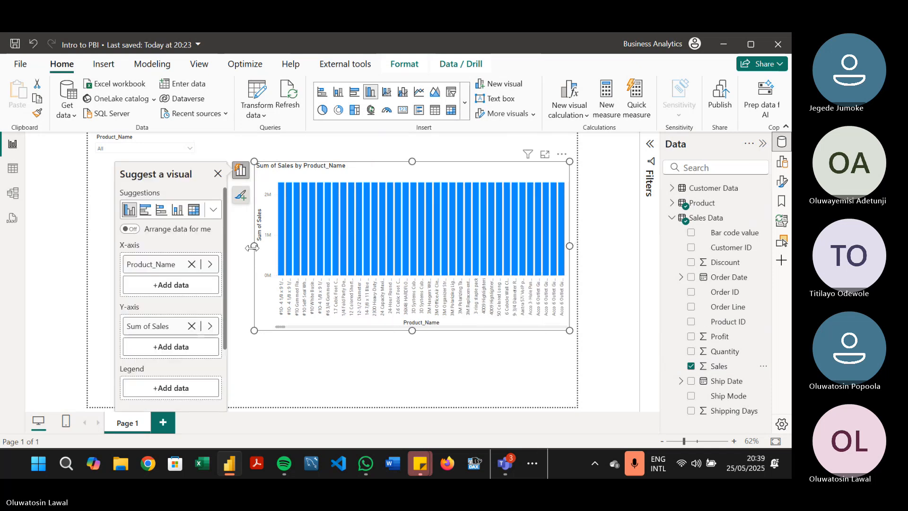
pyautogui.moveTo(254, 246); pyautogui.dragTo(216, 245)
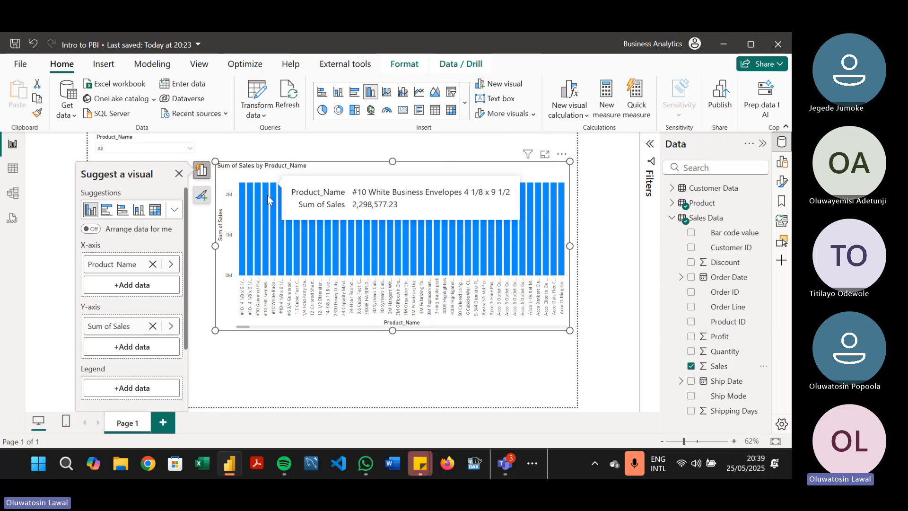
pyautogui.click(178, 173)
# Review the inactive link between Sales Data and Product in the model diagram, and return to the report page.
pyautogui.click(15, 195)
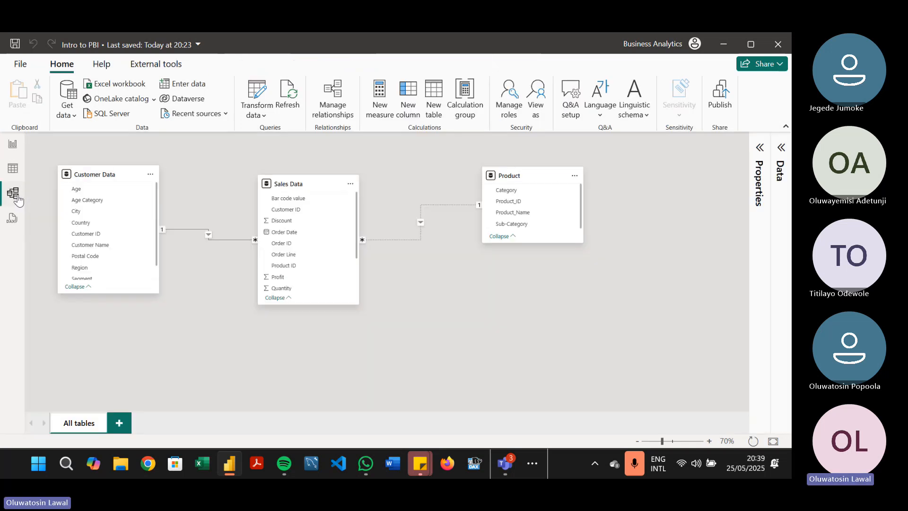
pyautogui.click(13, 145)
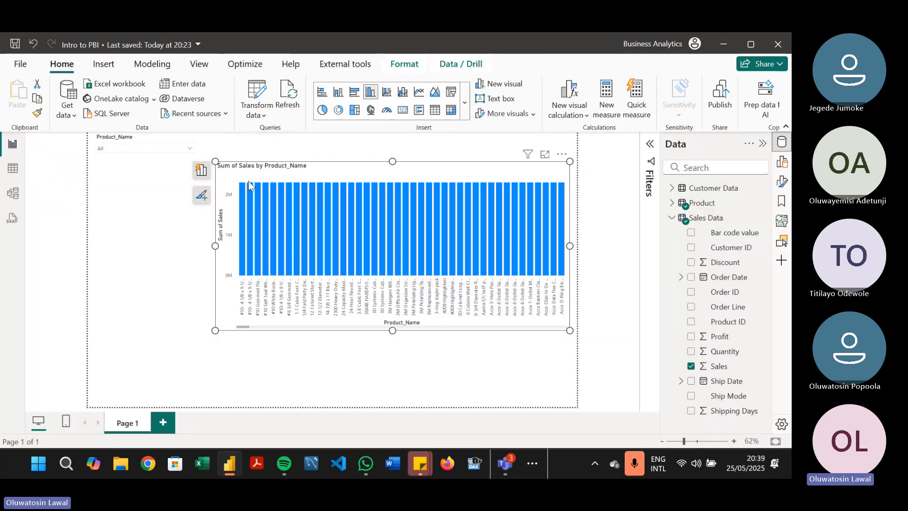
# Check the table links in the model diagram, and look through the expanded Product and Sales Data fields on the report page.
pyautogui.moveTo(245, 191)
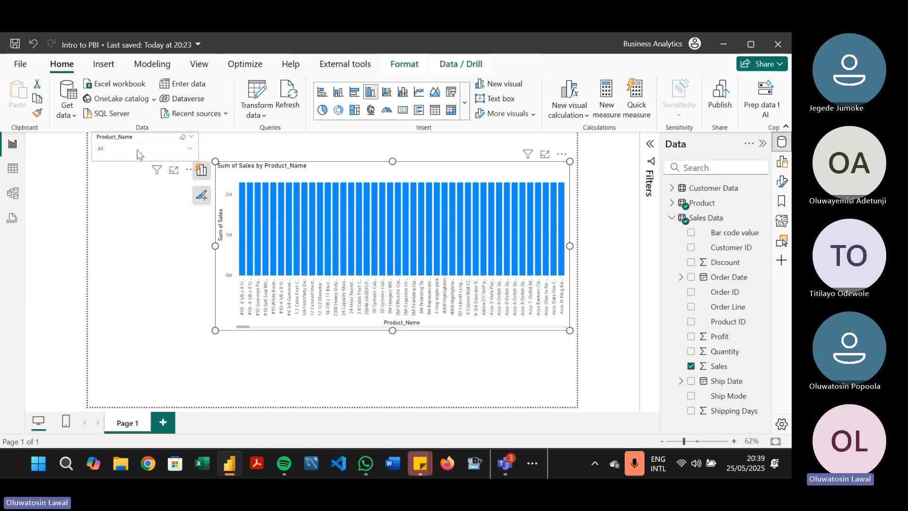
pyautogui.click(13, 193)
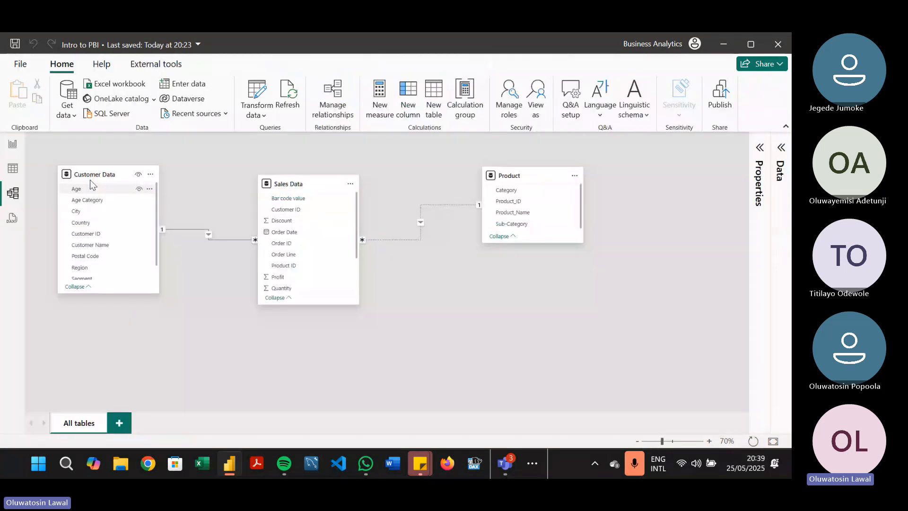
pyautogui.click(12, 146)
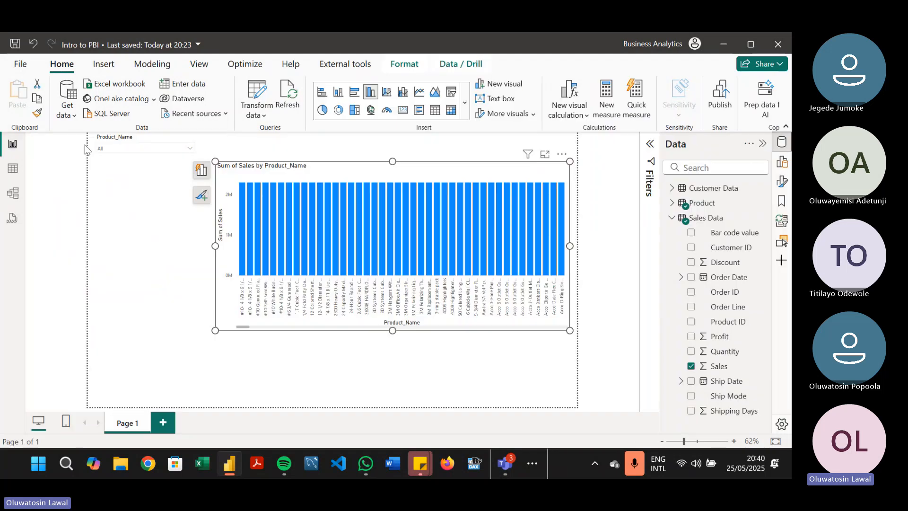
pyautogui.click(673, 203)
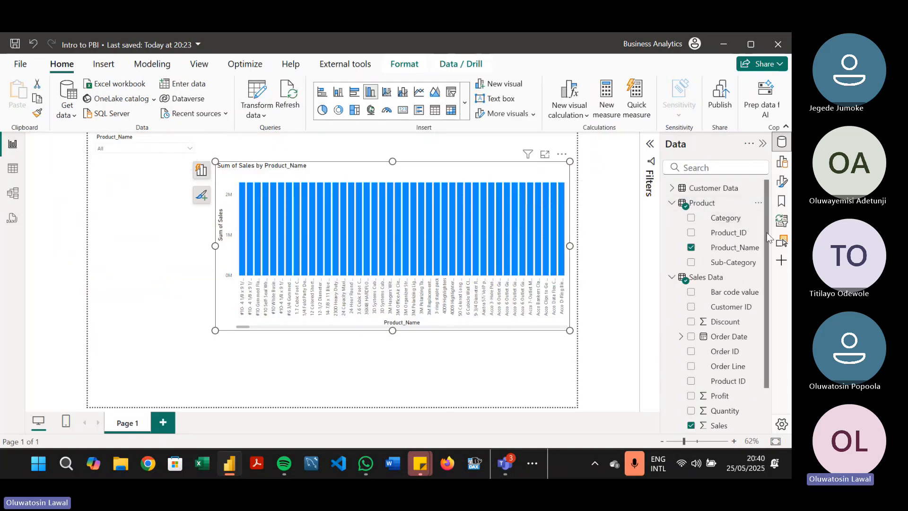
pyautogui.moveTo(768, 235); pyautogui.dragTo(770, 299)
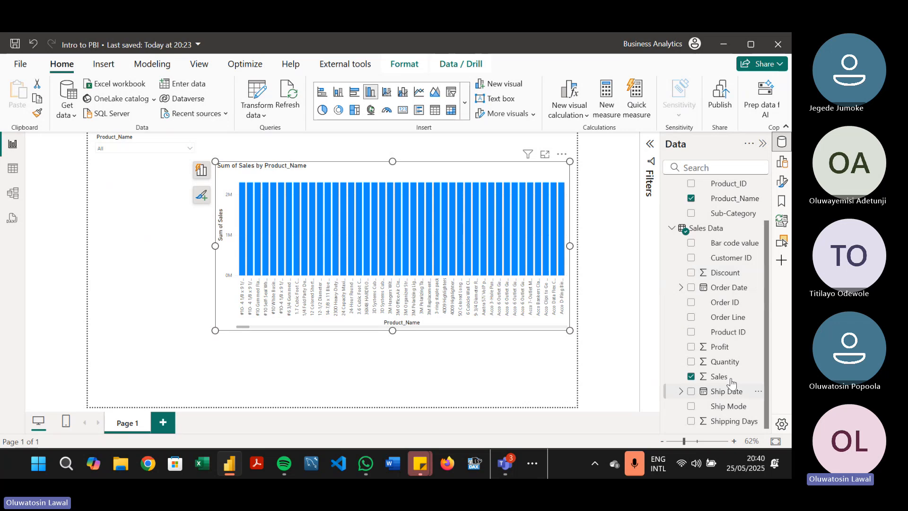
pyautogui.moveTo(766, 333); pyautogui.dragTo(762, 291)
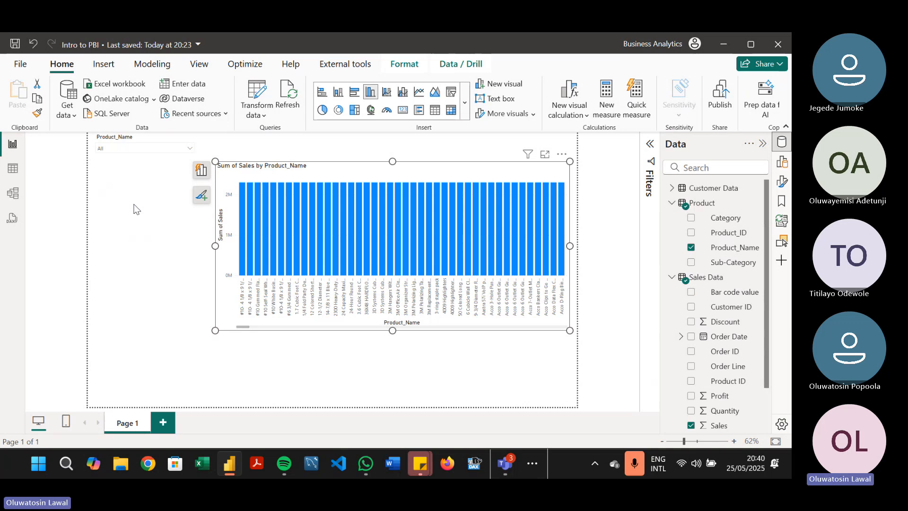
# Try plotting Sales by Product ID from Sales Data, restore Product_Name from Product as the chart's axis, and dismiss the visual suggestions.
pyautogui.click(691, 247)
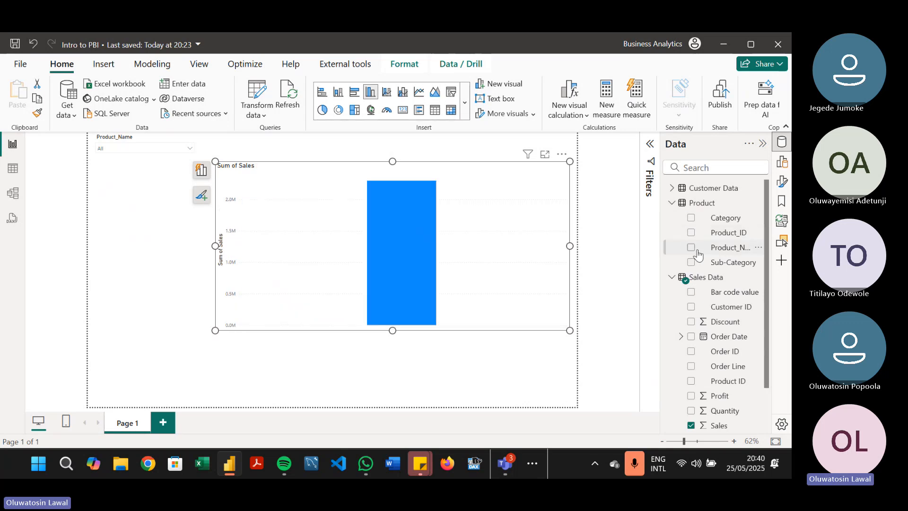
pyautogui.click(691, 381)
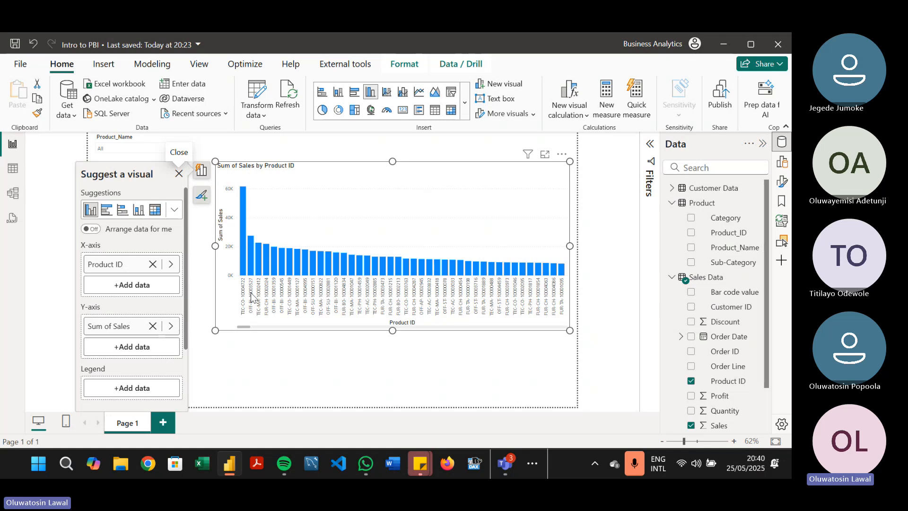
pyautogui.click(691, 381)
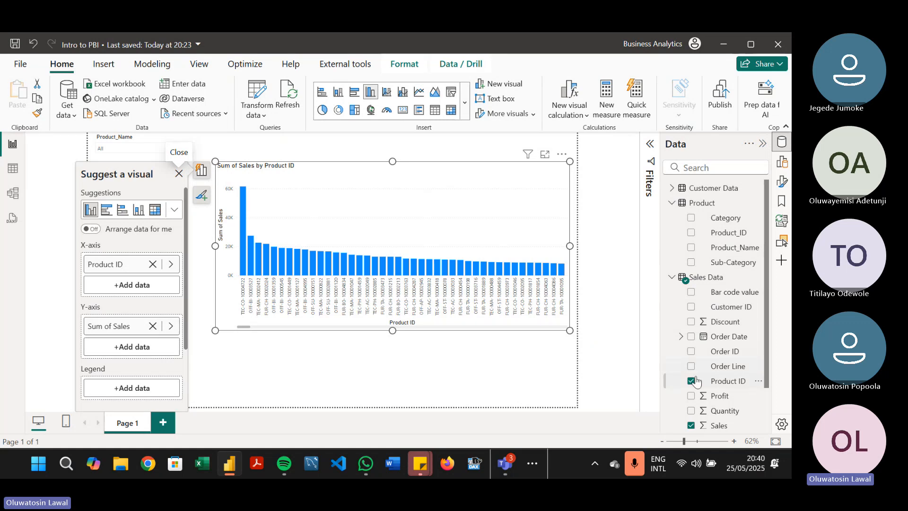
pyautogui.click(692, 248)
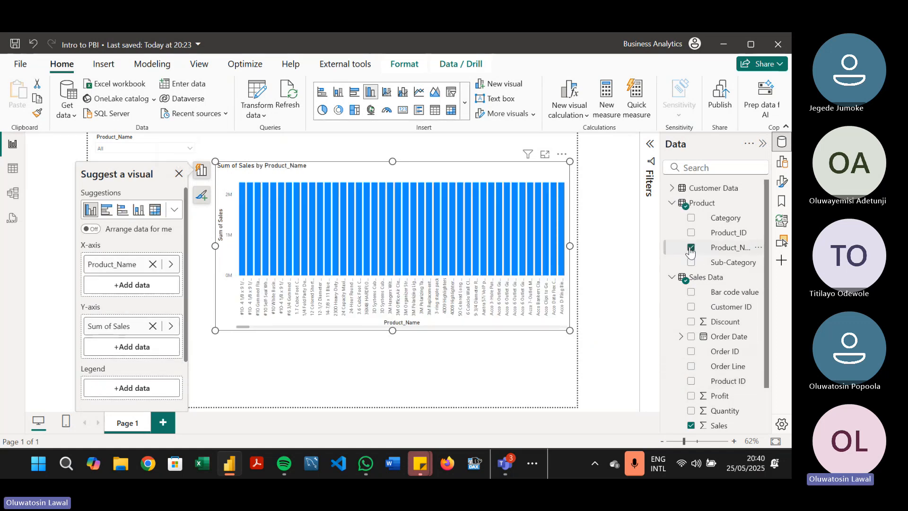
pyautogui.click(180, 173)
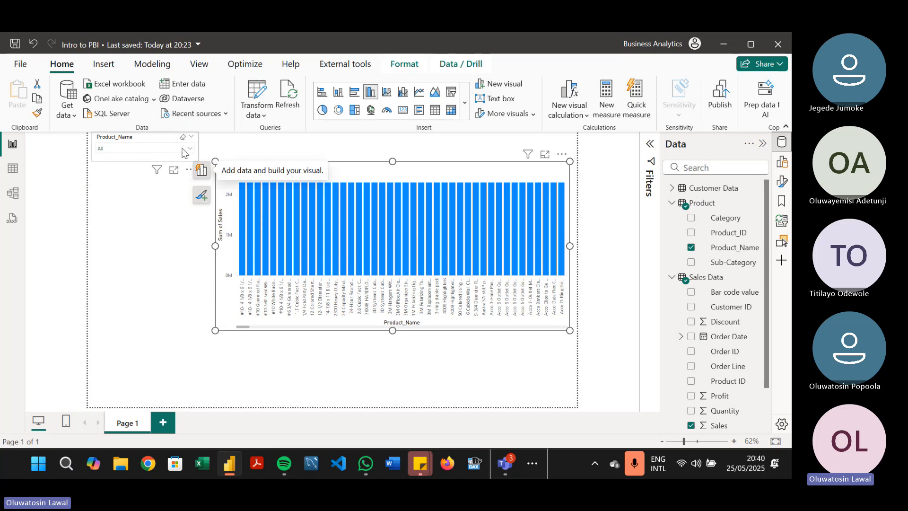
# Filter the Product_Name slicer to "#10- 4 1/8 x 9 1/2 Security-Tint Envelopes", and clear the selection.
pyautogui.click(184, 152)
pyautogui.click(124, 170)
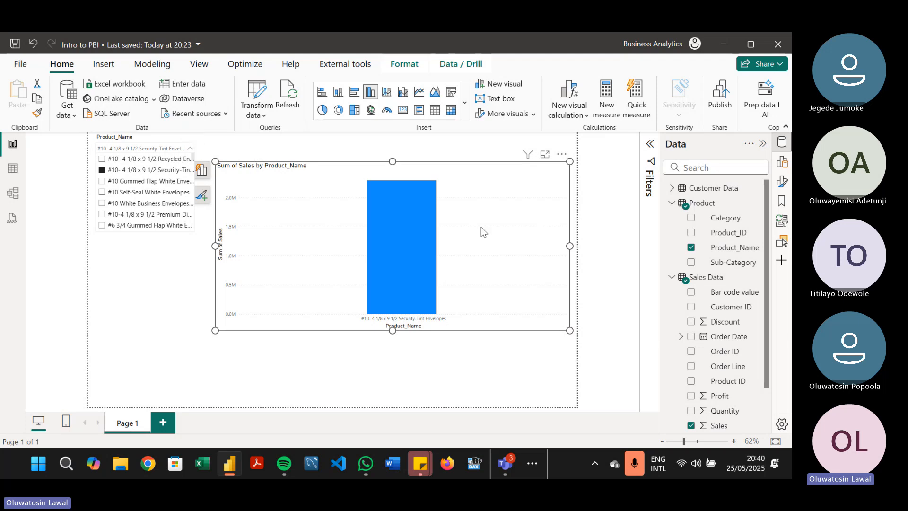
pyautogui.click(182, 136)
pyautogui.click(166, 137)
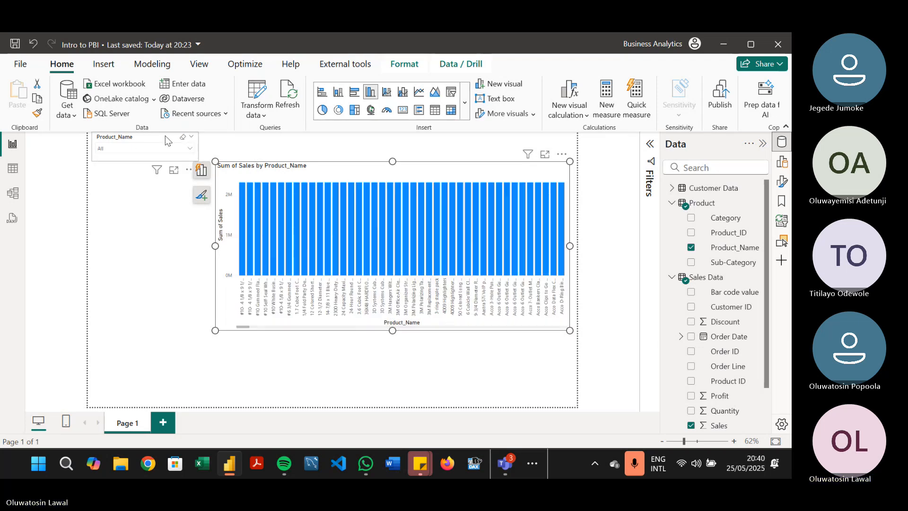
# Make the relationship between Sales Data's Product ID and Product's Product_ID active in the model, and save the relationship.
pyautogui.click(14, 194)
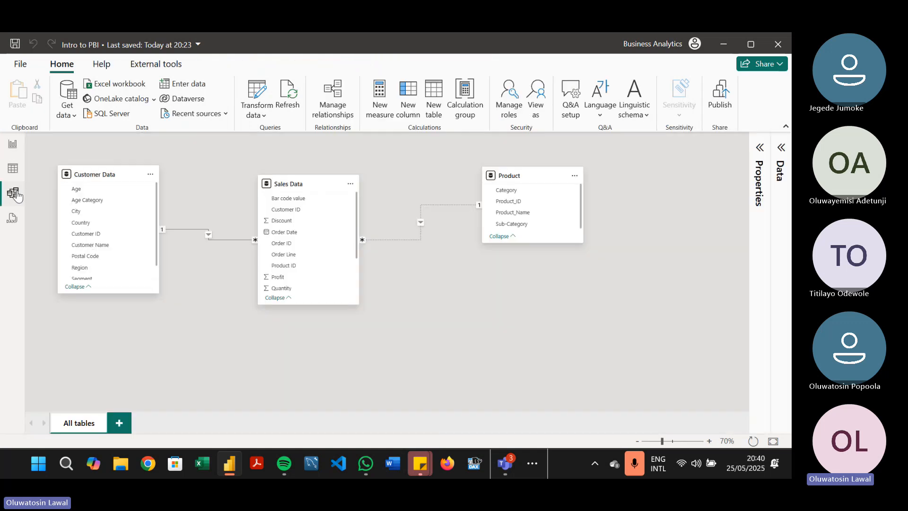
pyautogui.rightClick(406, 239)
pyautogui.click(447, 260)
pyautogui.click(247, 386)
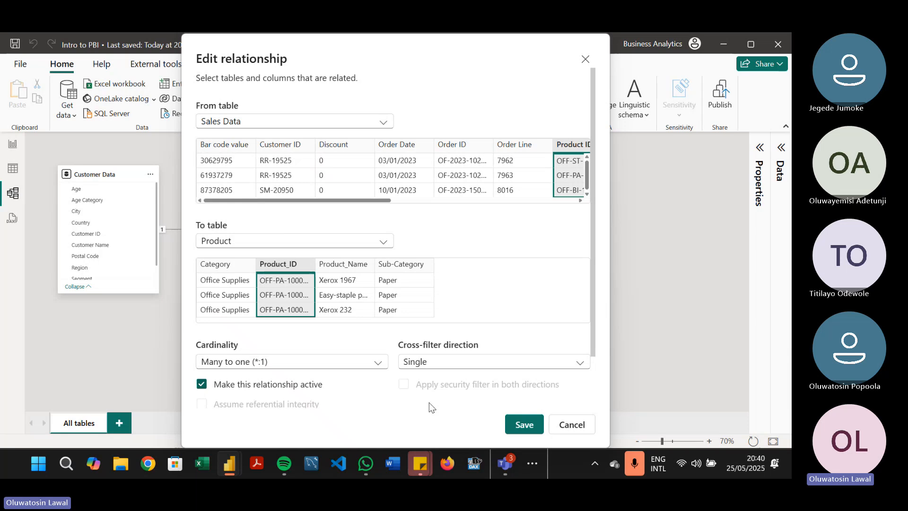
pyautogui.click(519, 434)
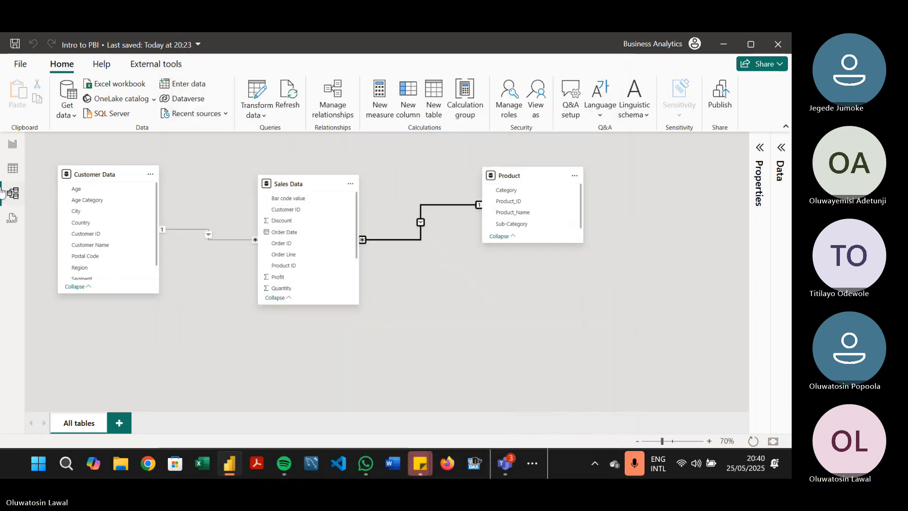
# Examine the sales-by-product chart on the report page and the Product and Sales Data fields it uses.
pyautogui.click(12, 145)
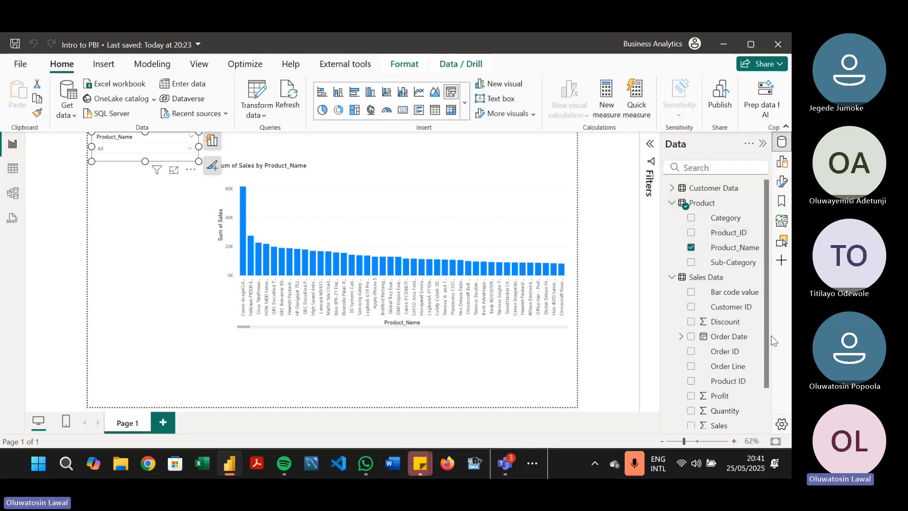
pyautogui.moveTo(768, 344); pyautogui.dragTo(768, 394)
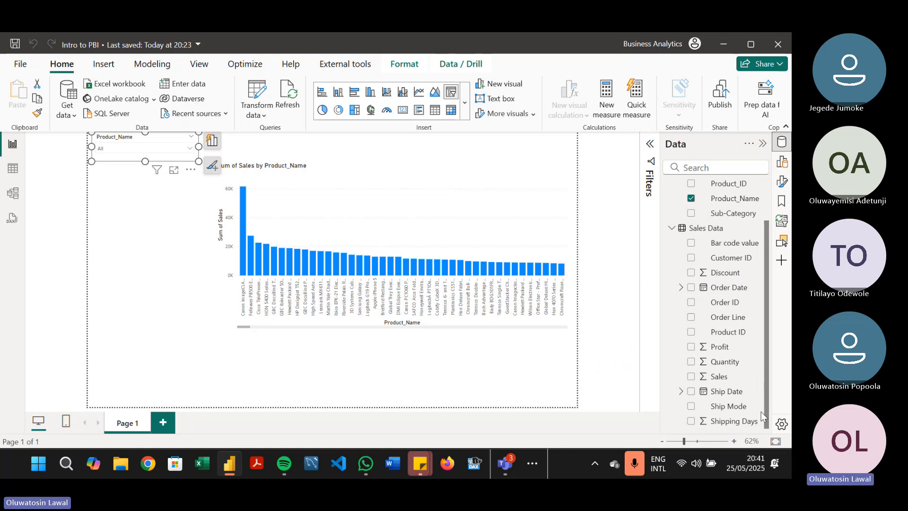
pyautogui.click(455, 234)
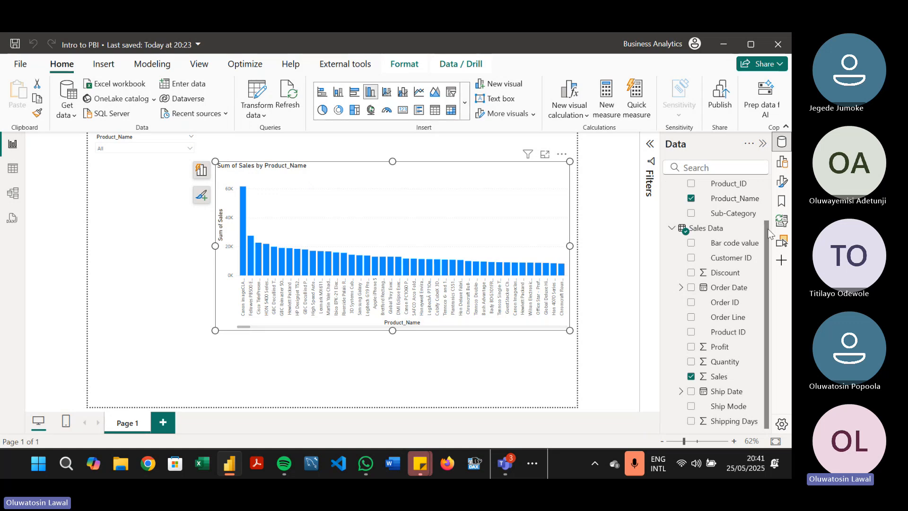
pyautogui.scroll(2, 768, 241)
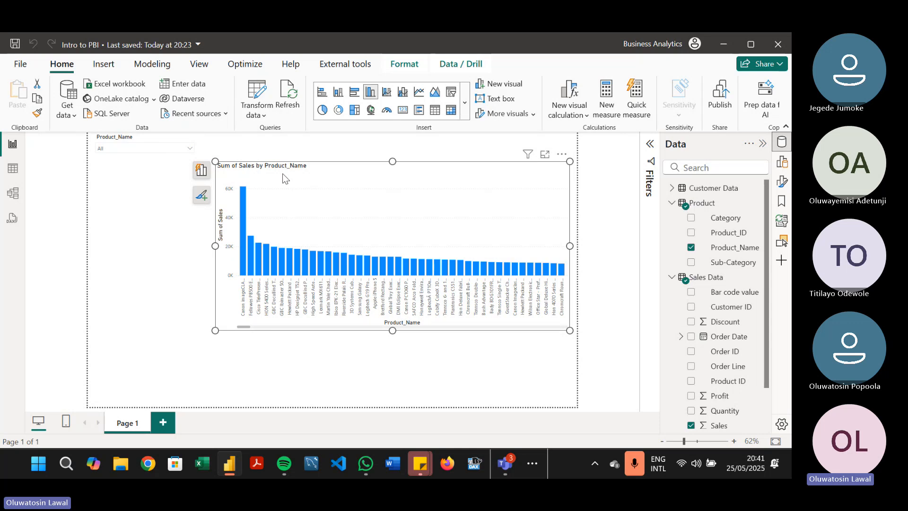
# Delete the column chart and the Product_Name slicer from the report page, and save the file from the model diagram.
pyautogui.press('Delete')
pyautogui.click(160, 140)
pyautogui.press('Delete')
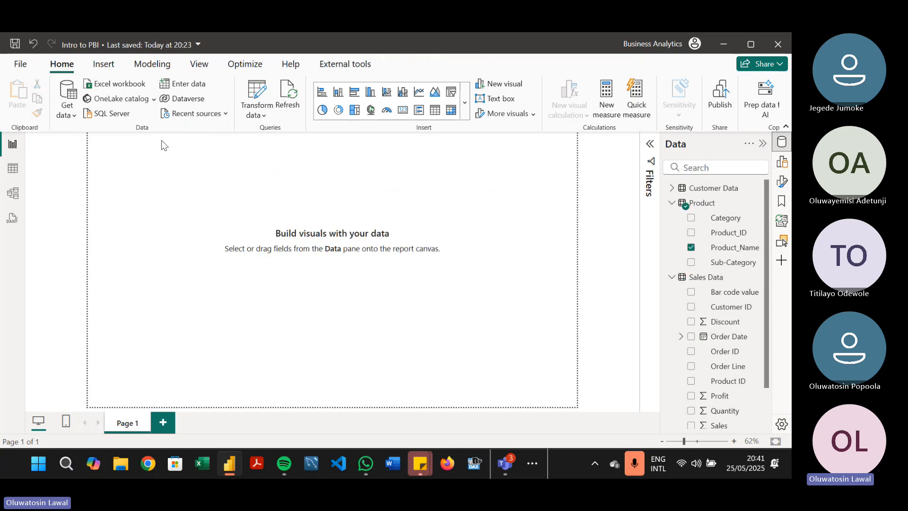
pyautogui.click(13, 193)
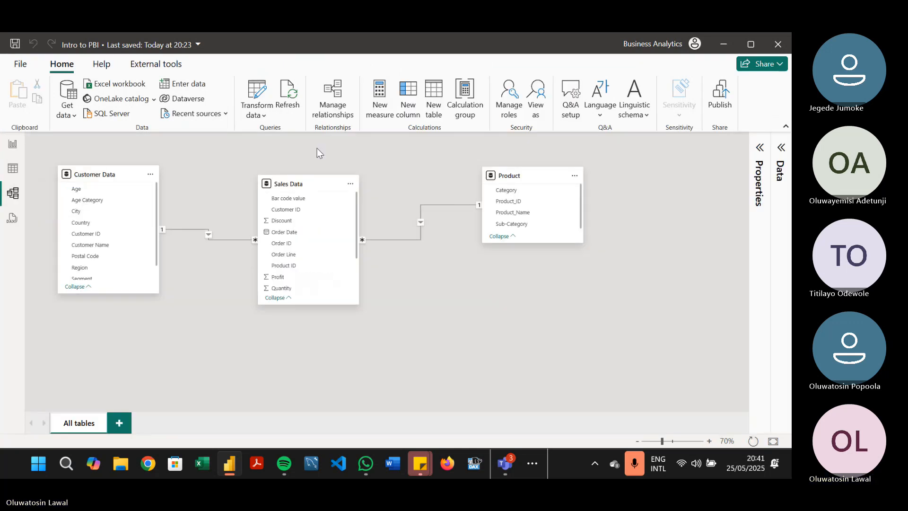
pyautogui.hotkey('ctrl', 's')
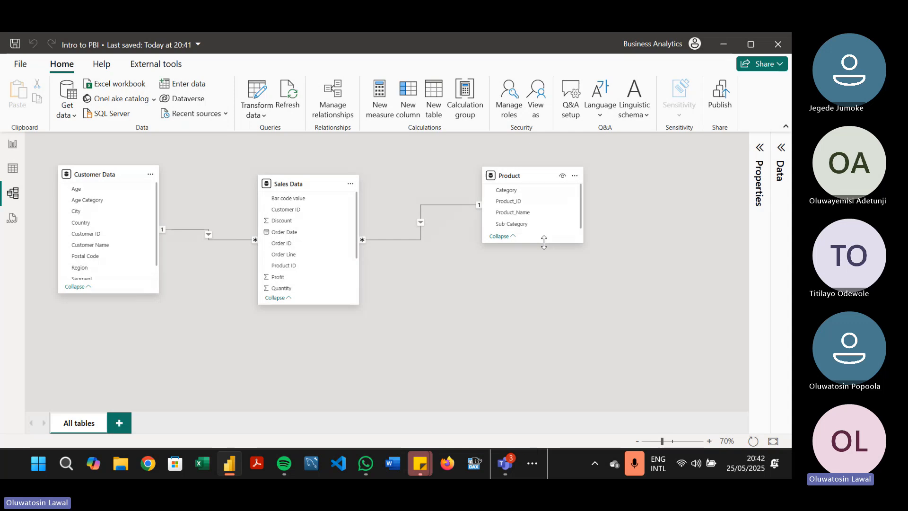
# Lengthen the Product and Customer Data cards to fit all their fields, and stretch the Sales Data card before shortening it to end at Profit.
pyautogui.moveTo(544, 243); pyautogui.dragTo(530, 292)
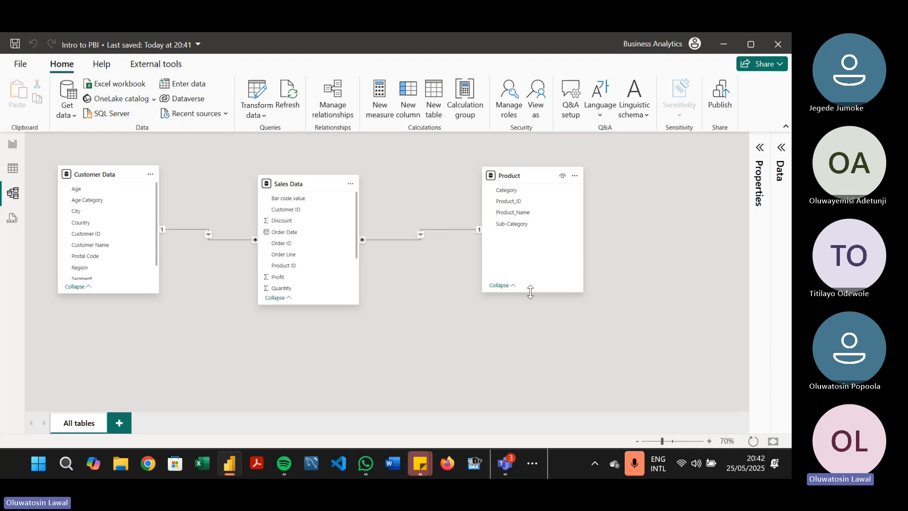
pyautogui.moveTo(530, 292); pyautogui.dragTo(540, 257)
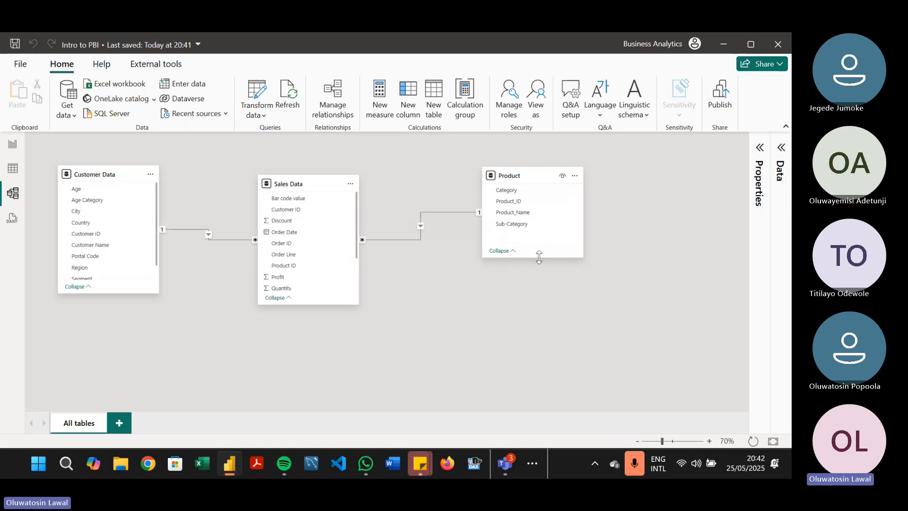
pyautogui.moveTo(539, 256); pyautogui.dragTo(542, 253)
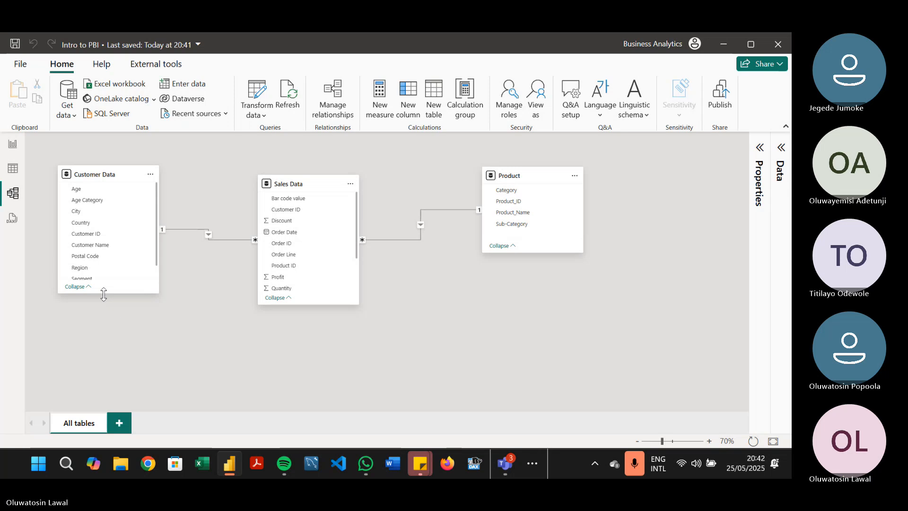
pyautogui.moveTo(103, 294); pyautogui.dragTo(100, 365)
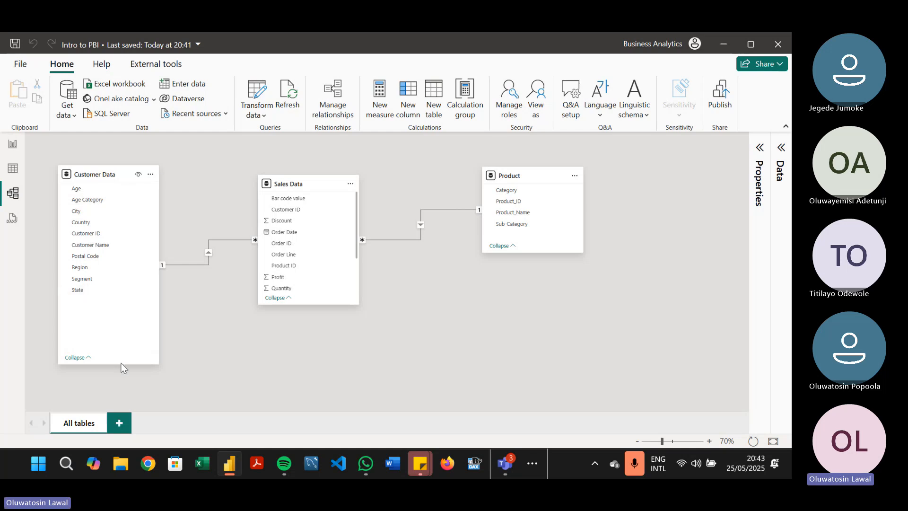
pyautogui.moveTo(124, 365); pyautogui.dragTo(125, 312)
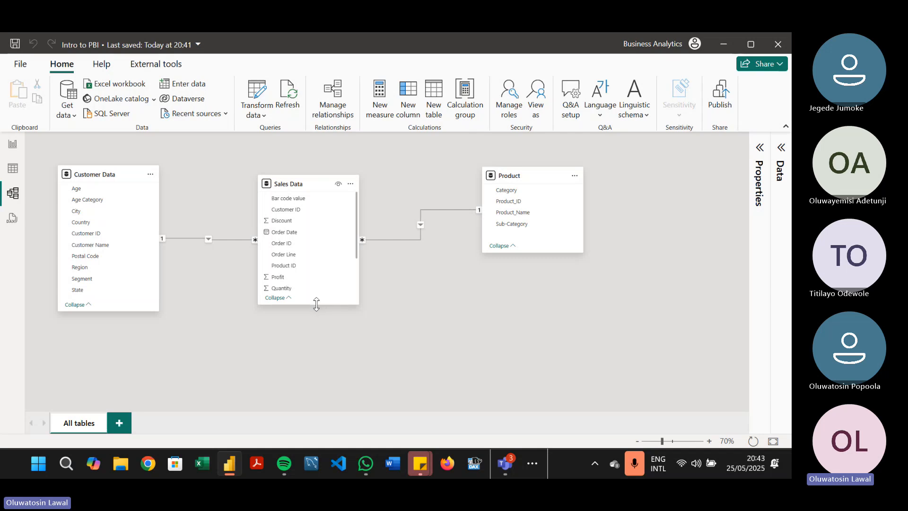
pyautogui.moveTo(317, 304); pyautogui.dragTo(317, 364)
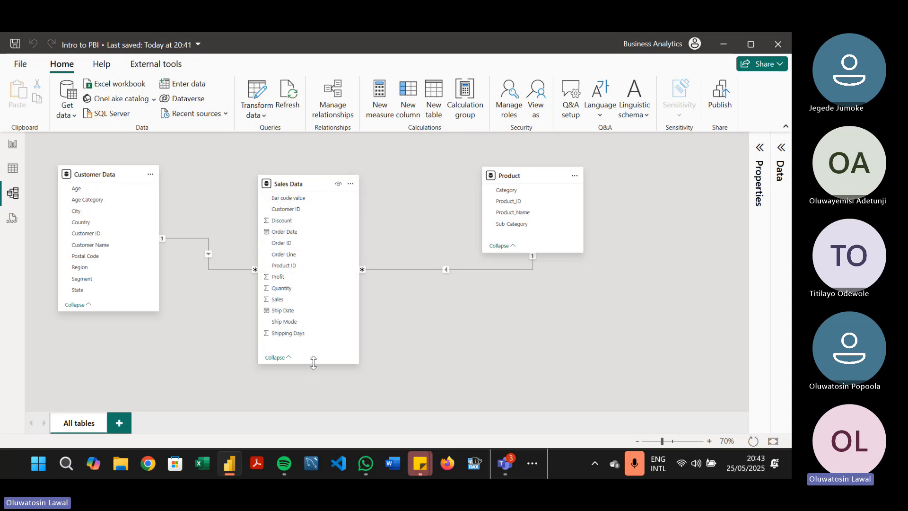
pyautogui.moveTo(306, 364); pyautogui.dragTo(331, 294)
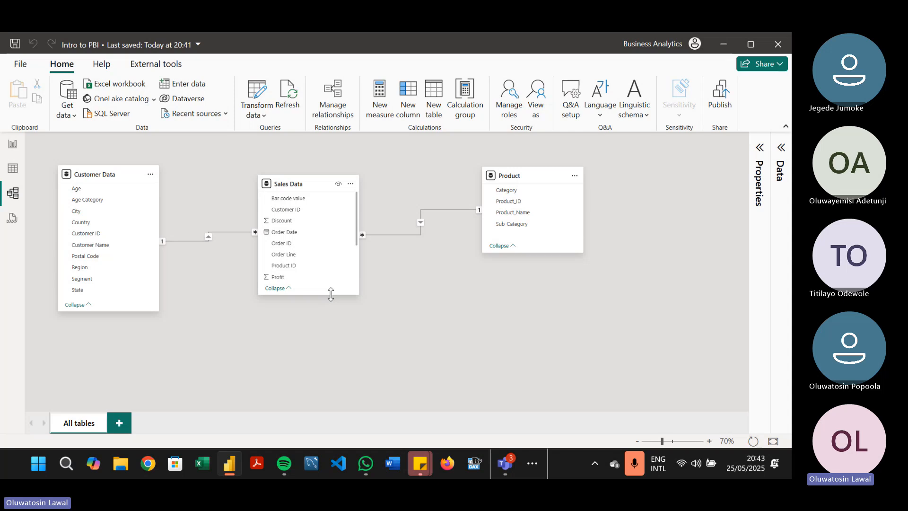